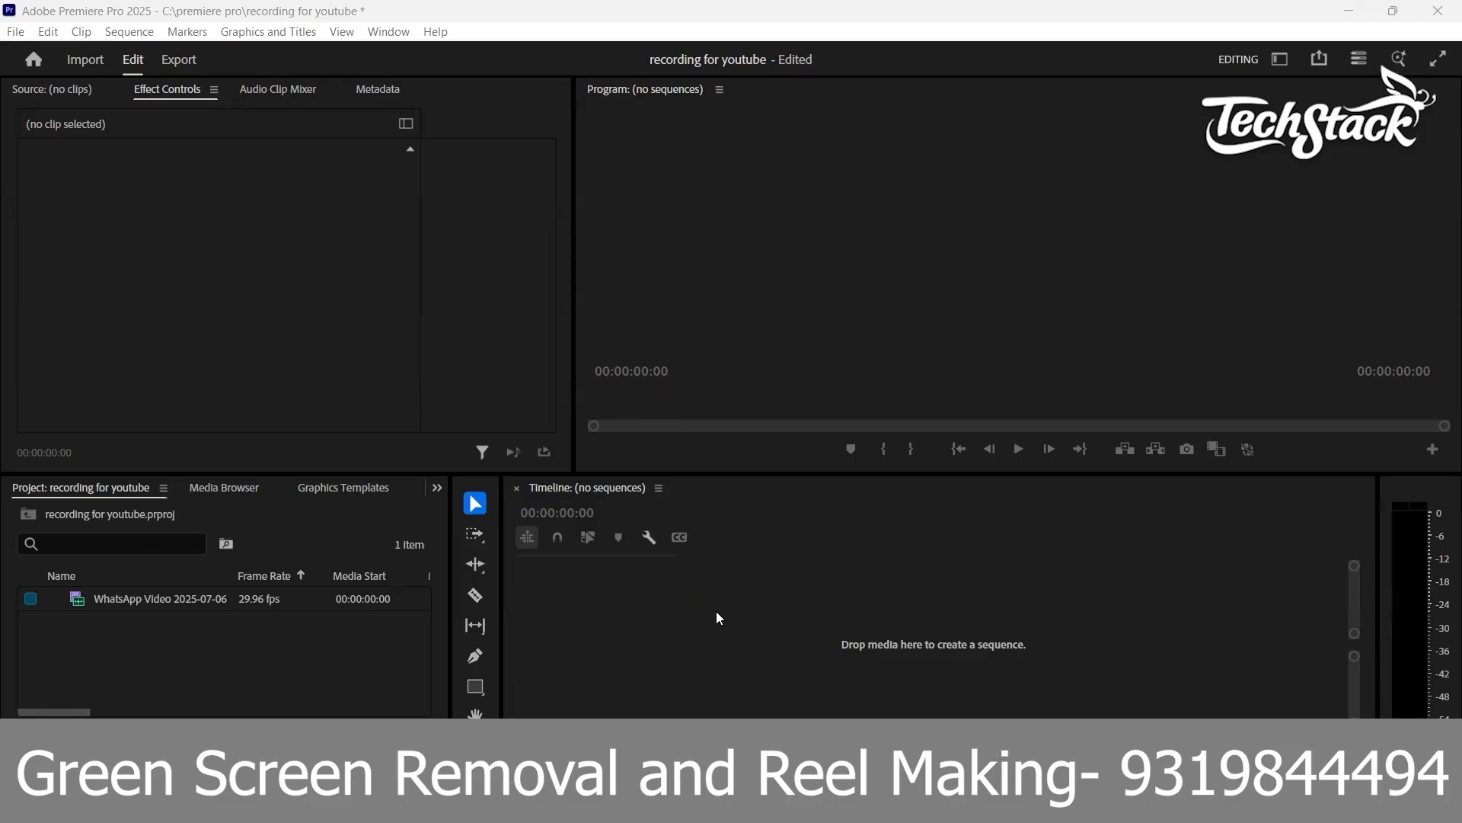
Create a new sequence from the WhatsApp Video 2025-07-06 clip in the project
click(148, 600)
drag(108, 597, 703, 596)
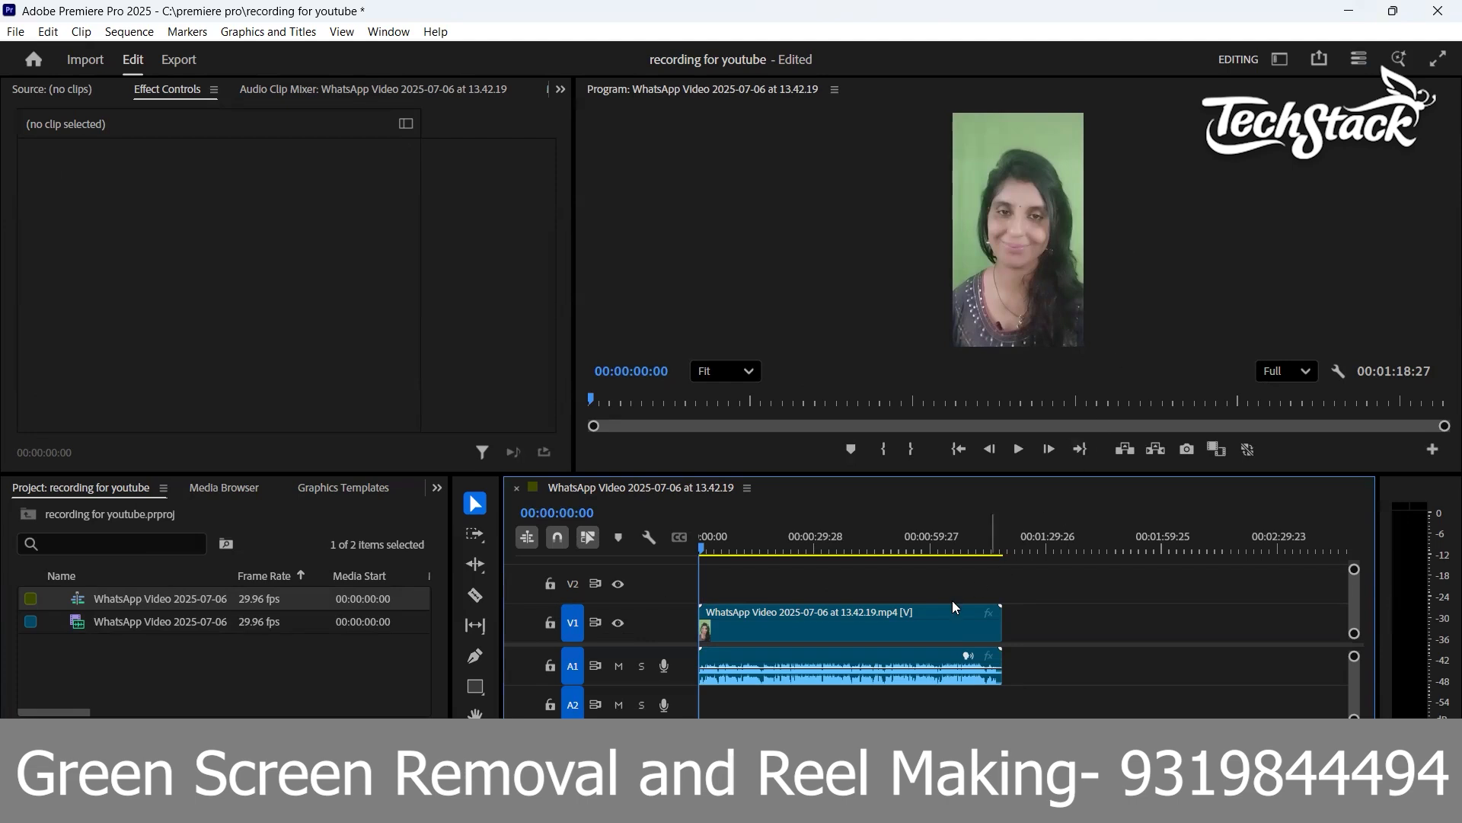
Import the breaking news green screen video from the Downloads folder and place it on track V1 at about 00:01:38, beyond the first clip
key(alt+Tab)
drag(1075, 456, 386, 649)
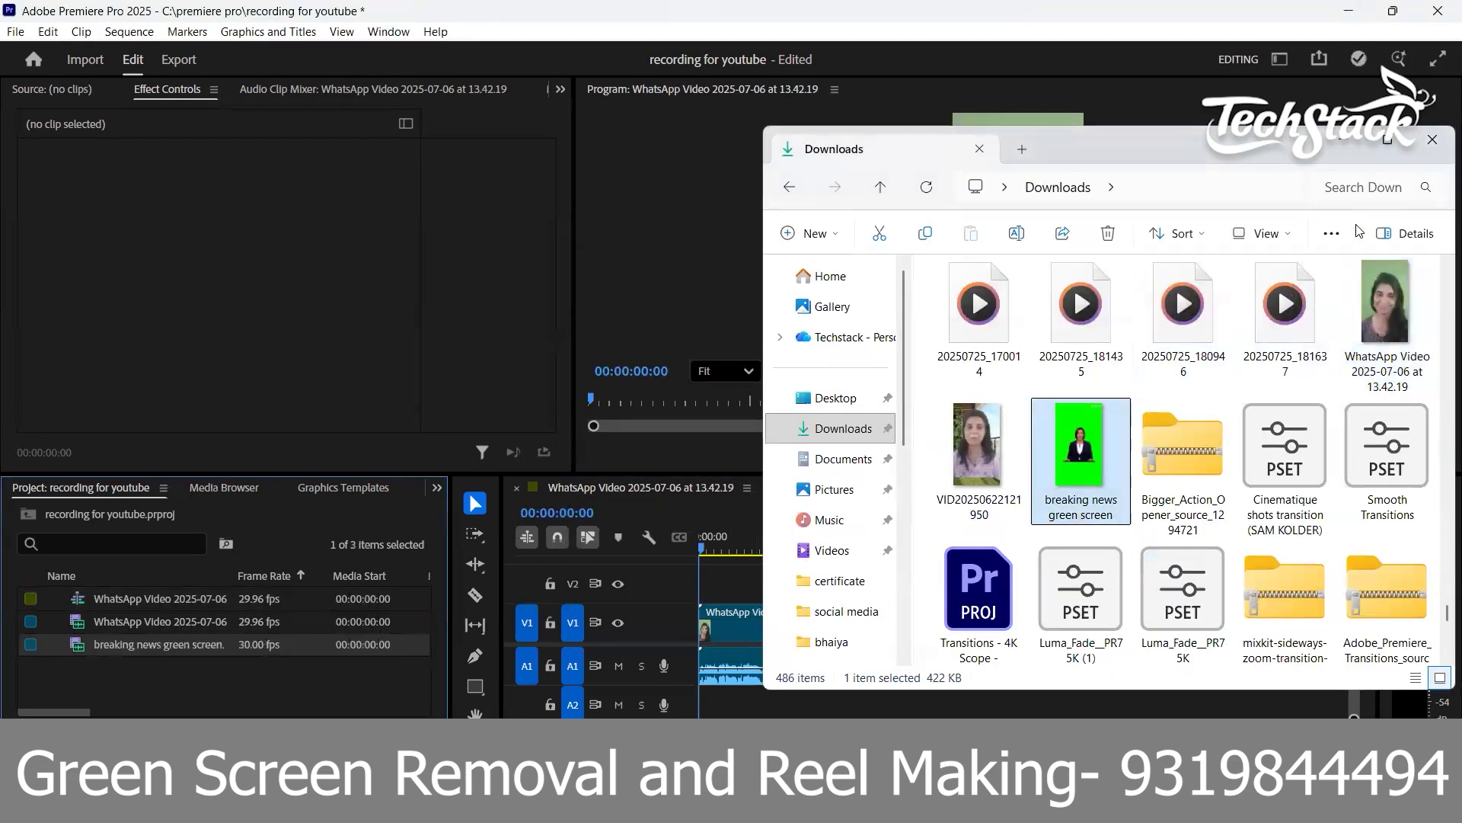
click(1348, 142)
drag(147, 653, 1083, 625)
Set the scale of the breaking news green screen clip to 50
click(1082, 549)
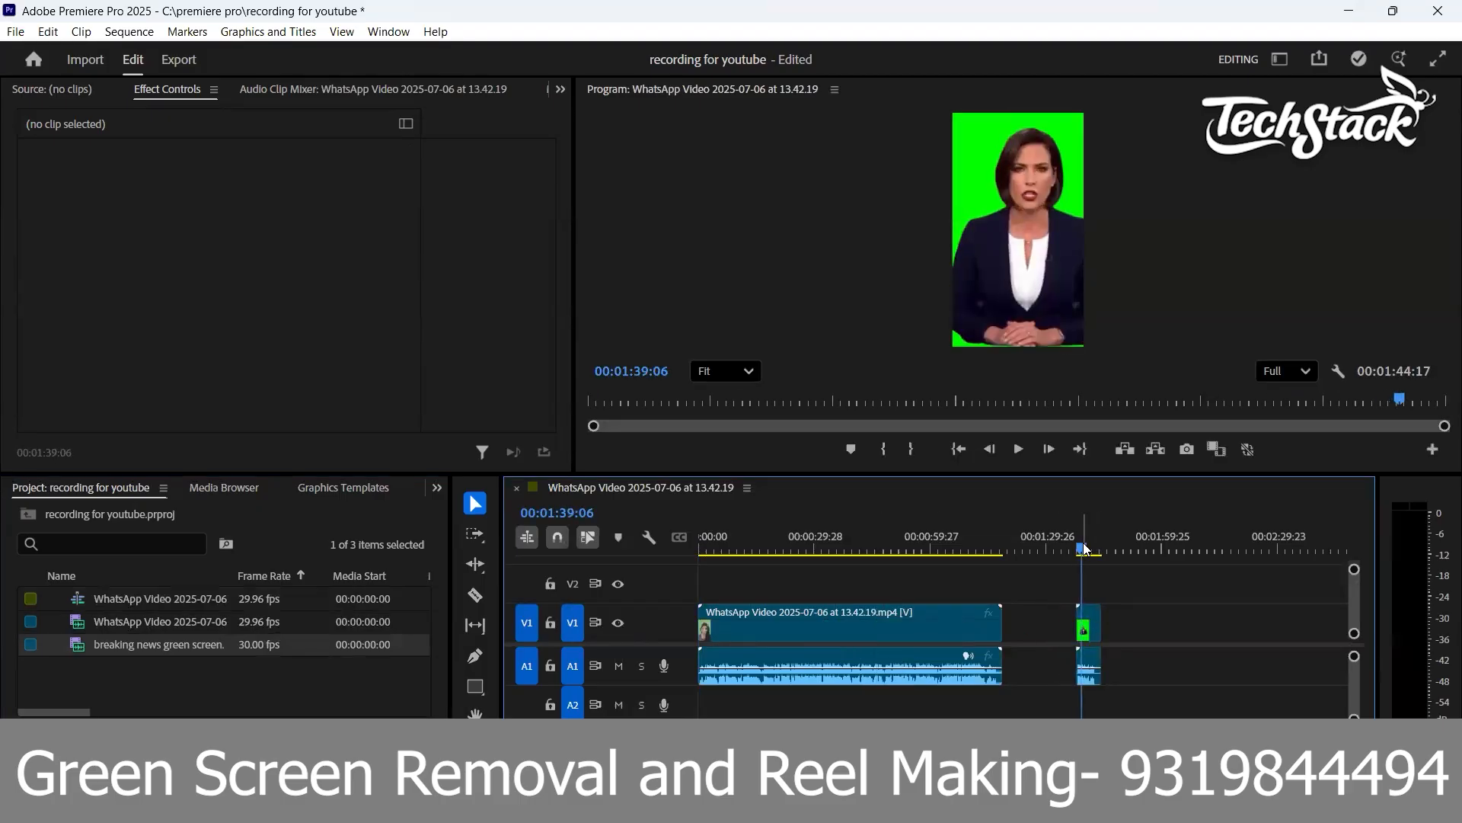
click(1091, 637)
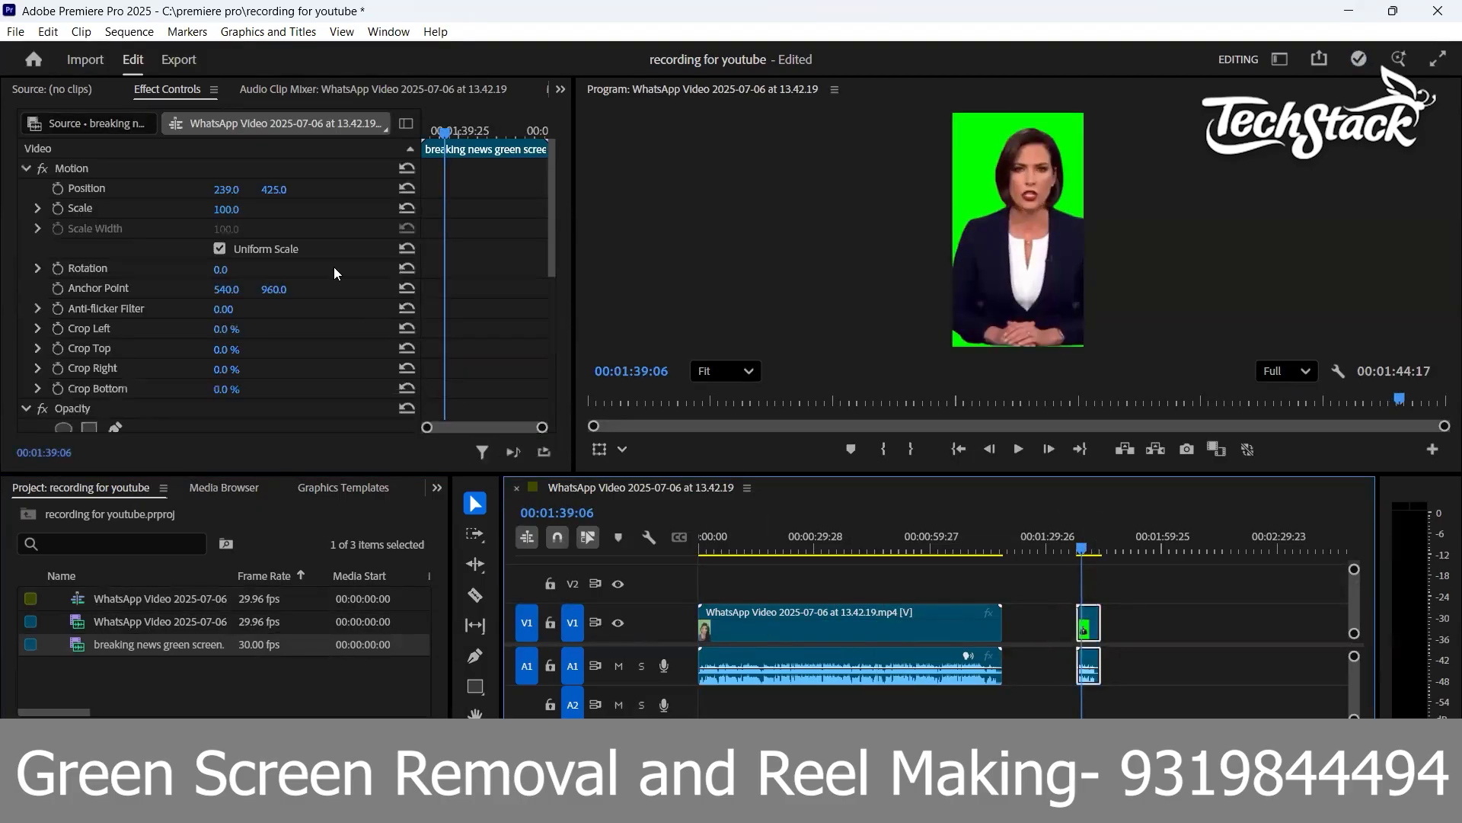
drag(235, 210, 197, 210)
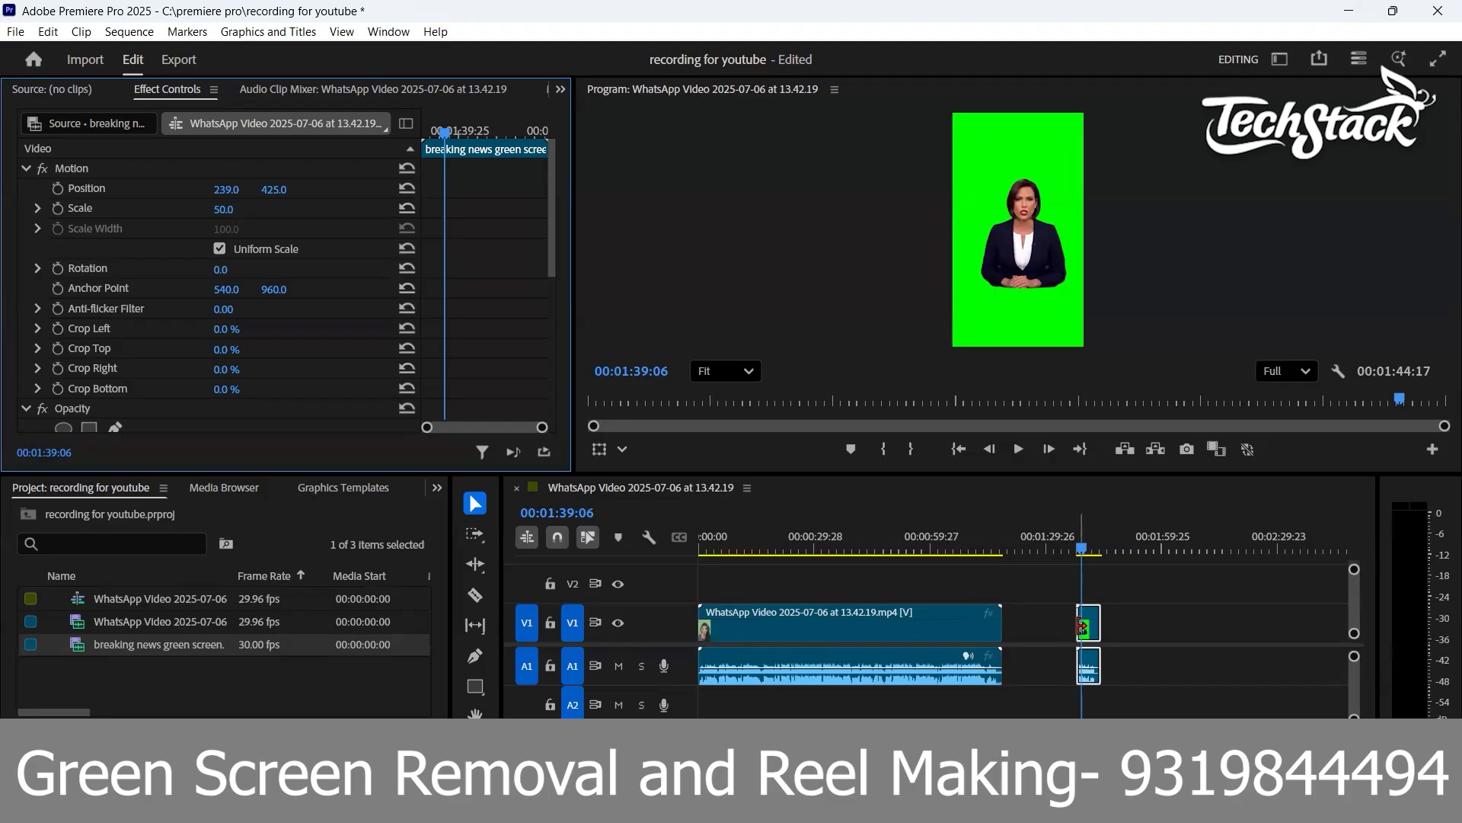
Search the effects for "key" and apply the Ultra Key effect to the breaking news green screen clip
click(432, 489)
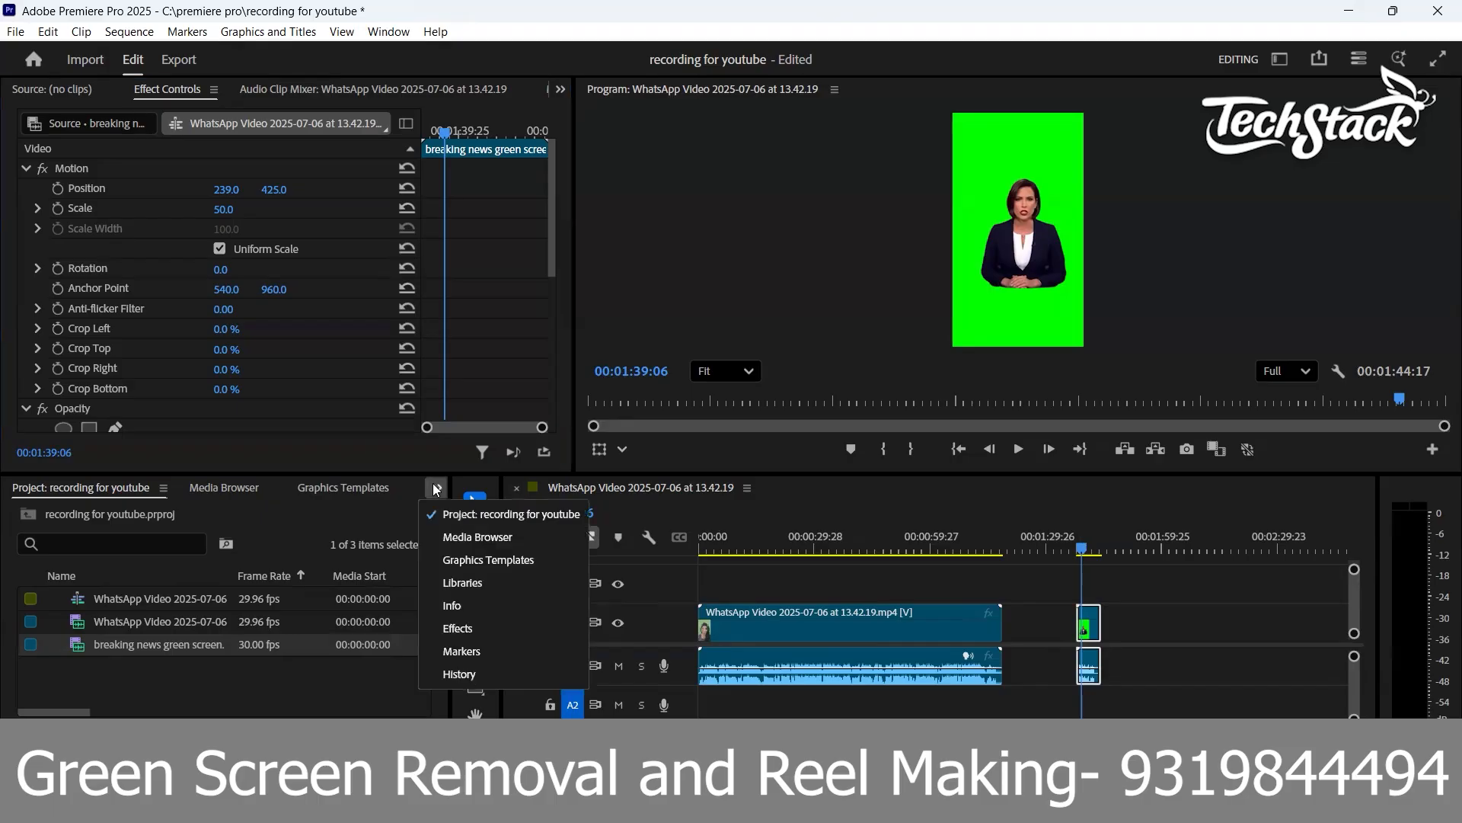
click(484, 631)
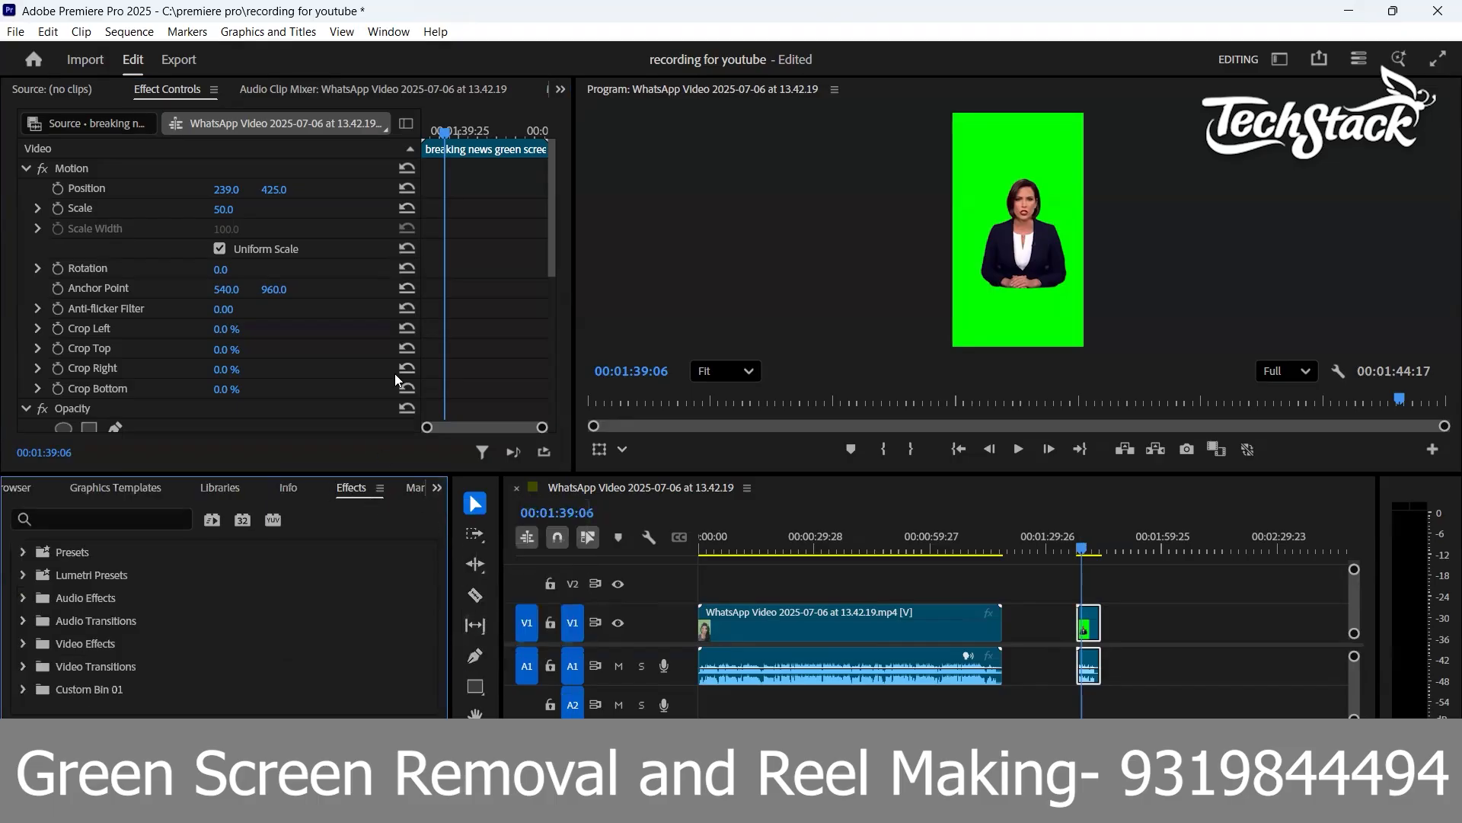
click(385, 34)
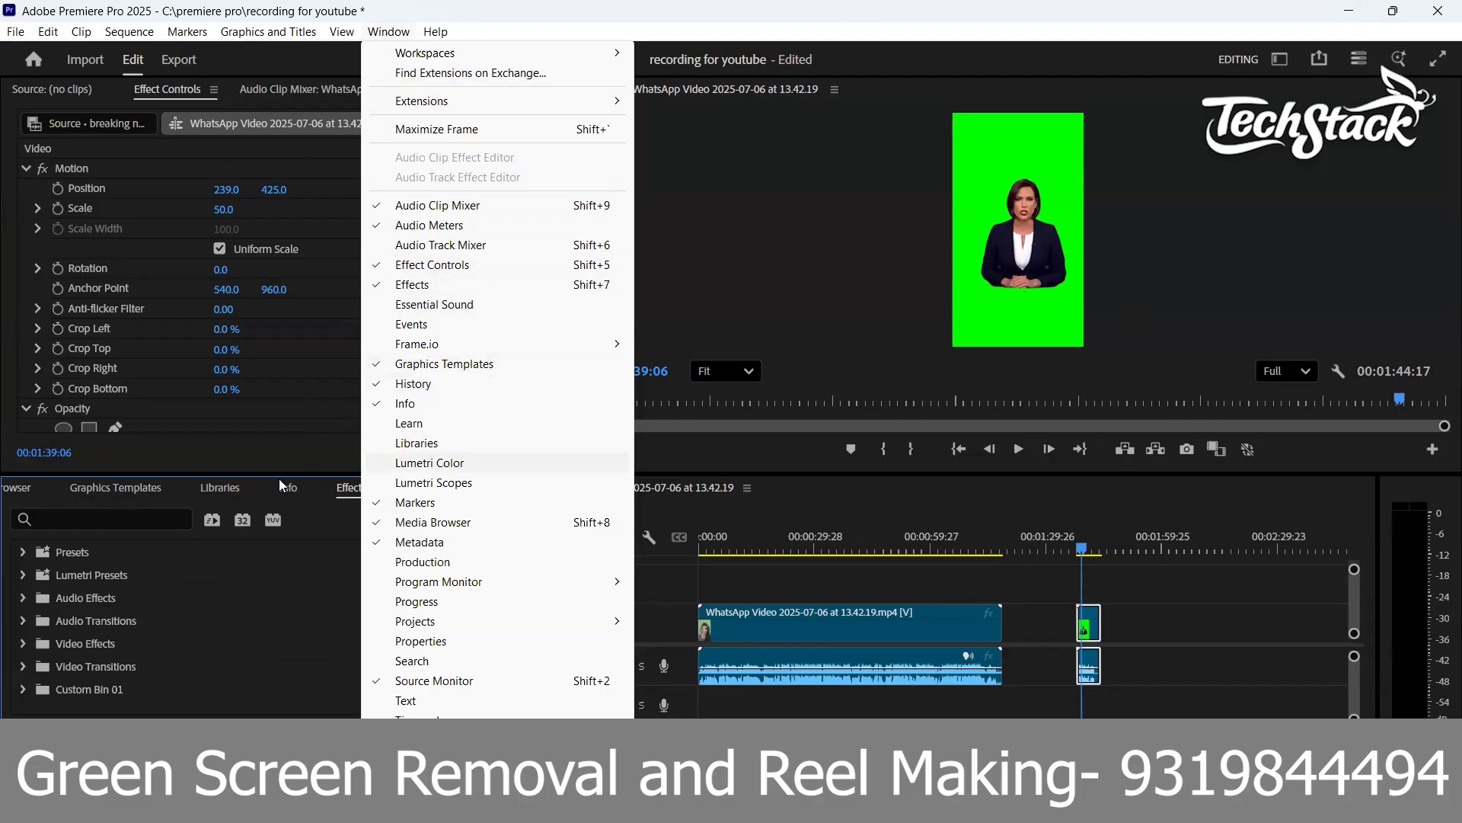
click(120, 519)
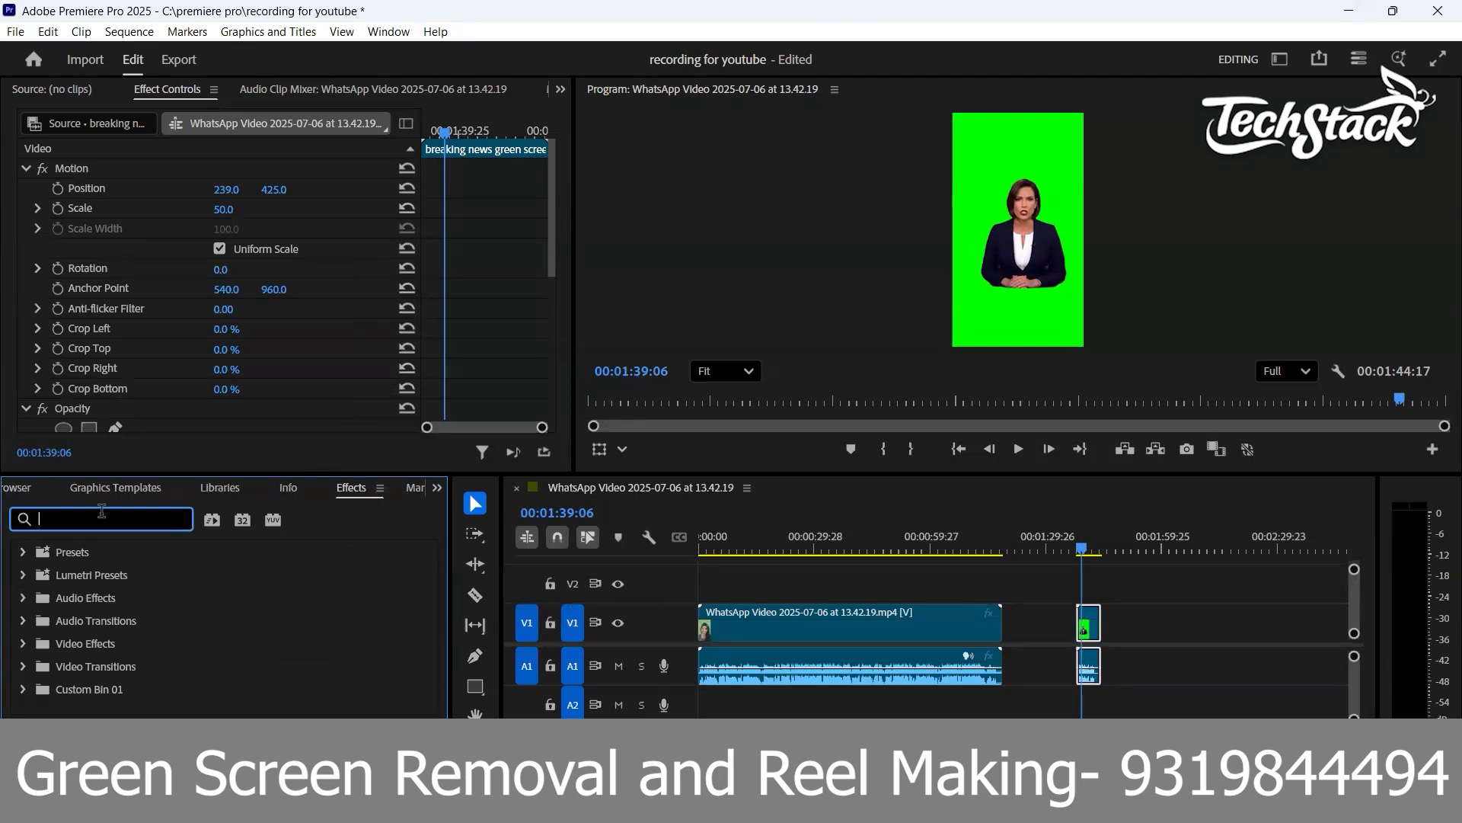
text(key)
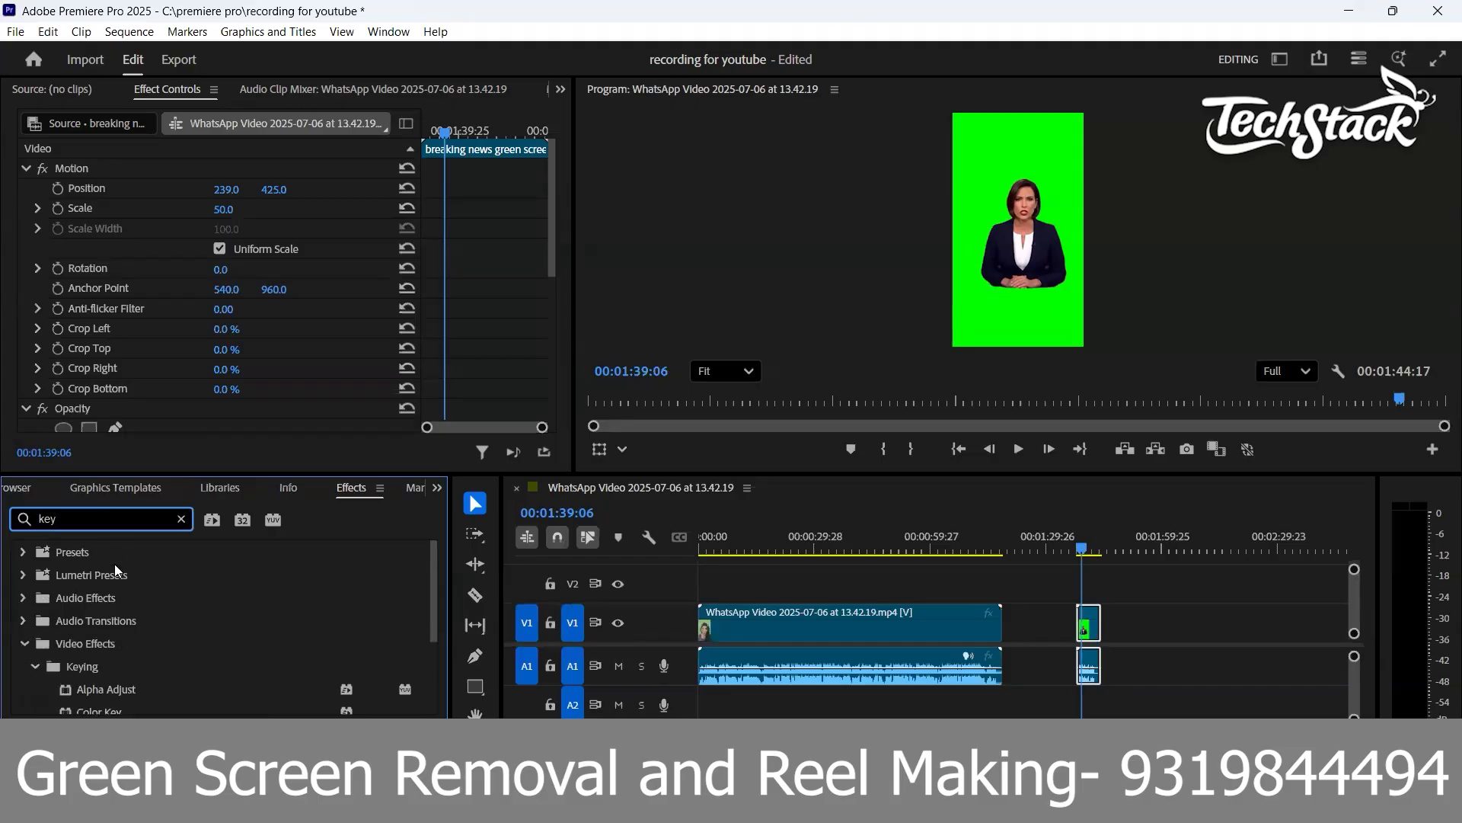
scroll(147, 595, down, 3)
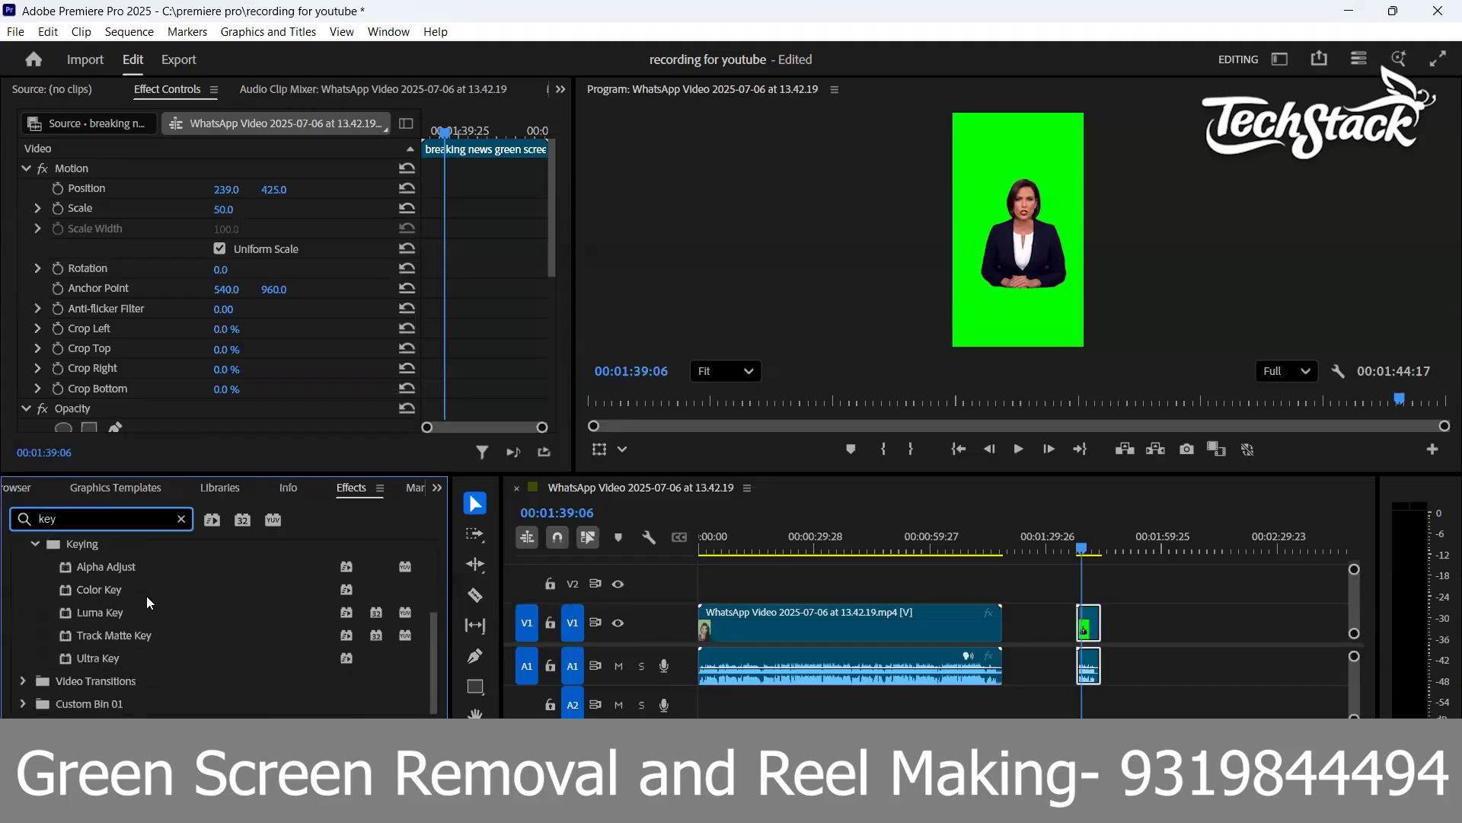
click(89, 657)
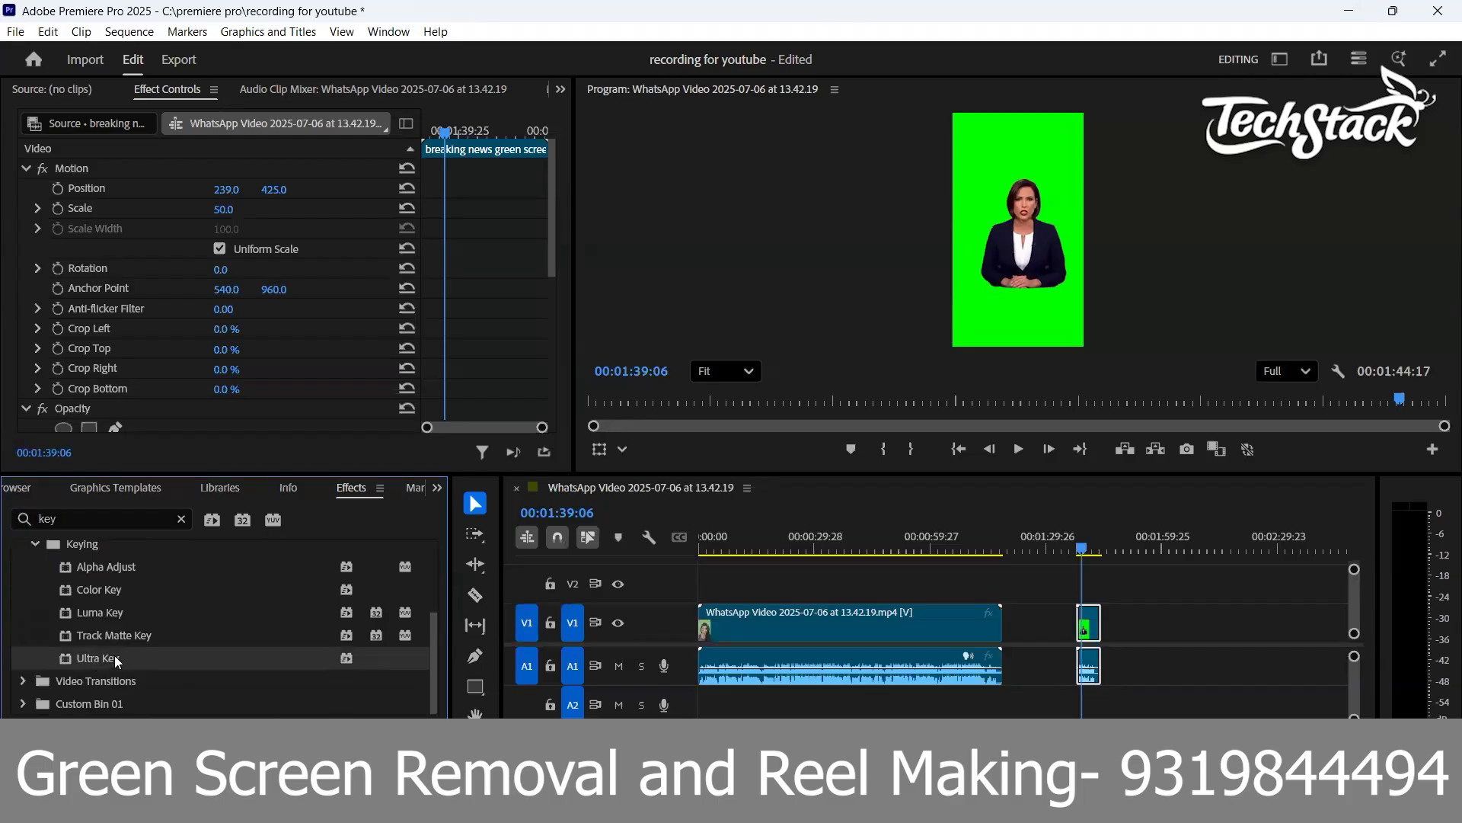
drag(128, 658, 1097, 632)
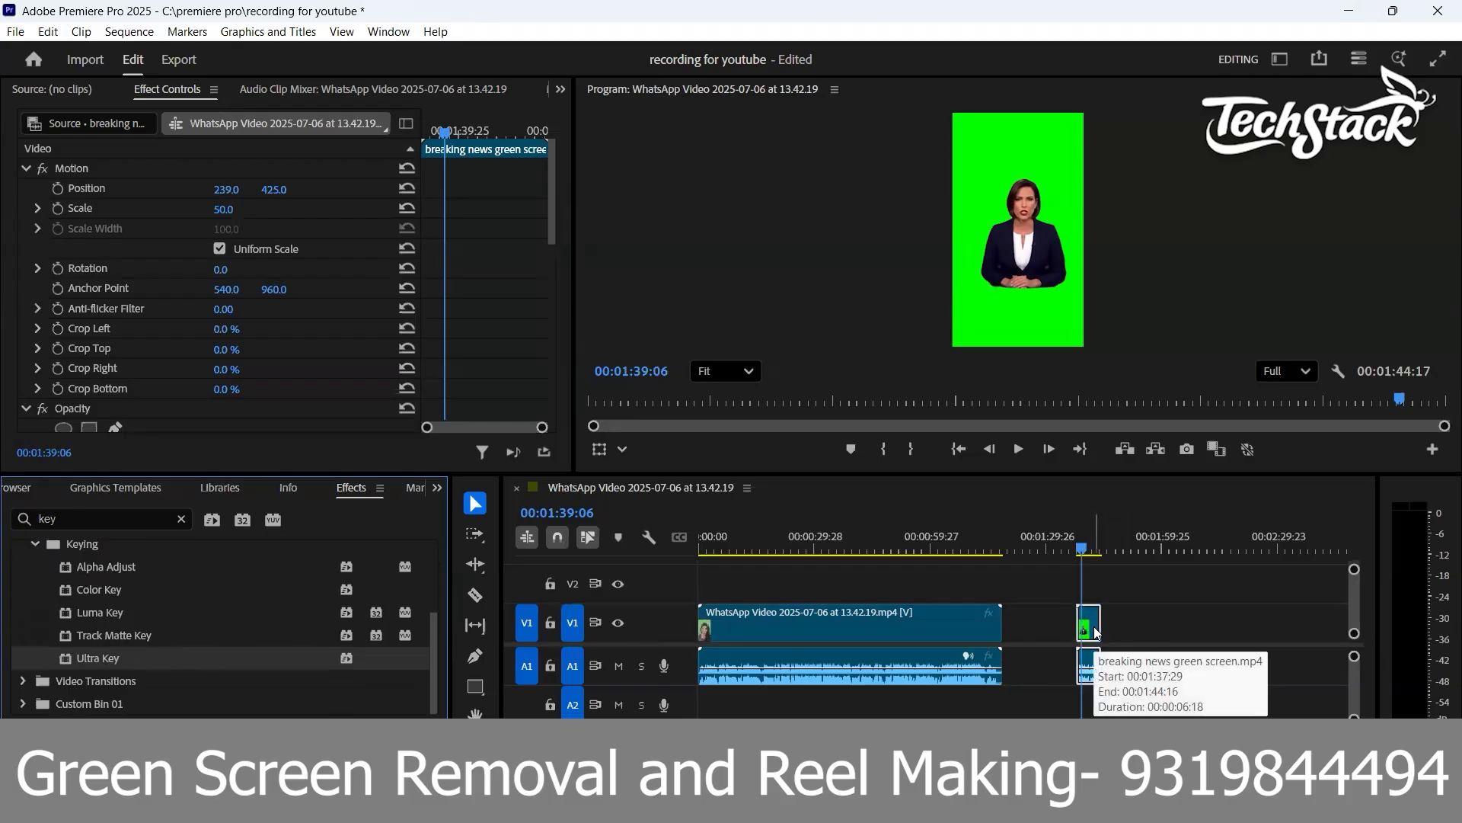
Collapse the Motion, Opacity, Ultra Key, Volume and Channel Volume properties of the green screen clip
click(1094, 627)
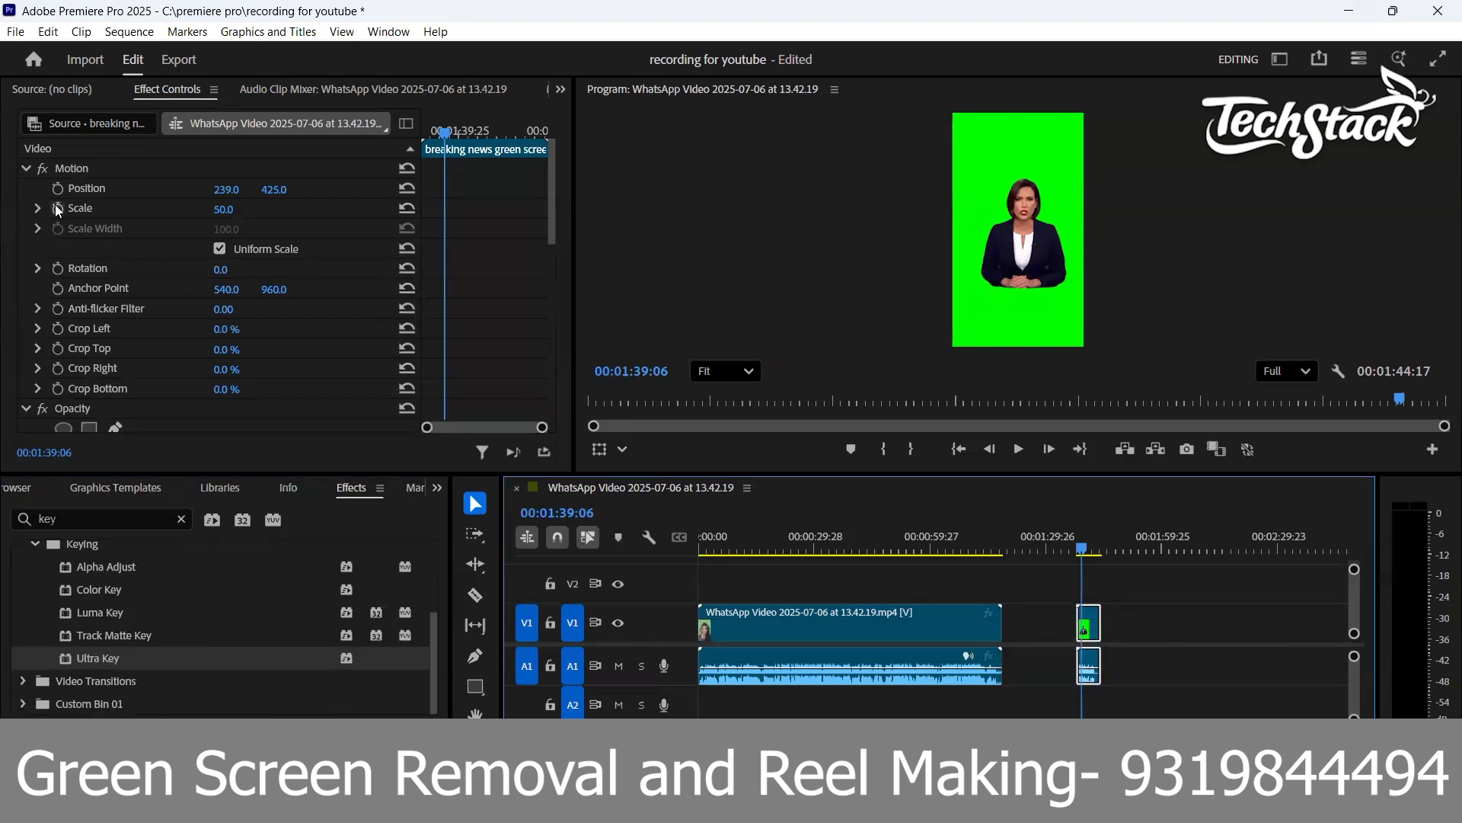
click(25, 168)
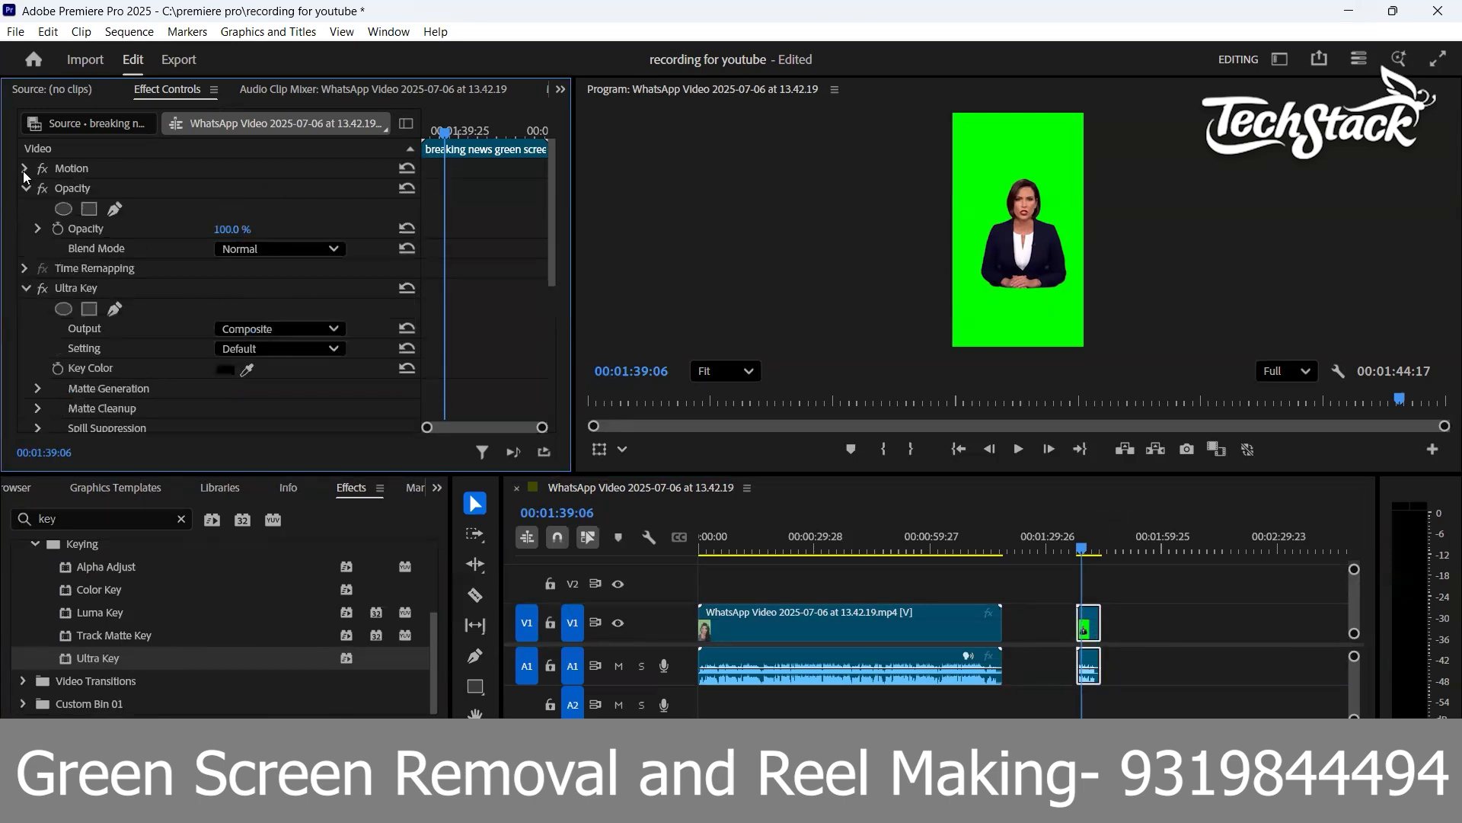
click(27, 189)
click(25, 228)
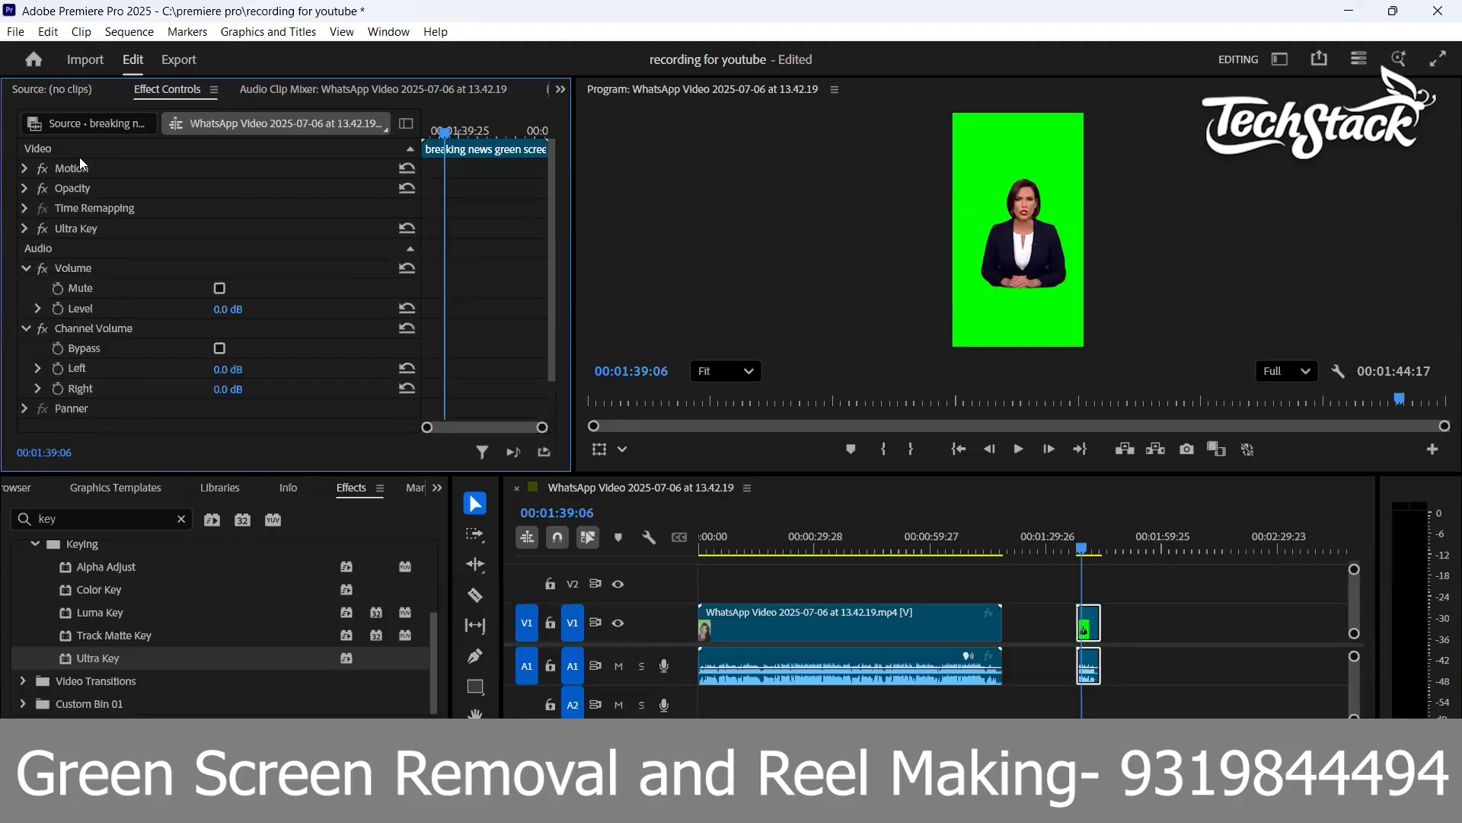
click(26, 268)
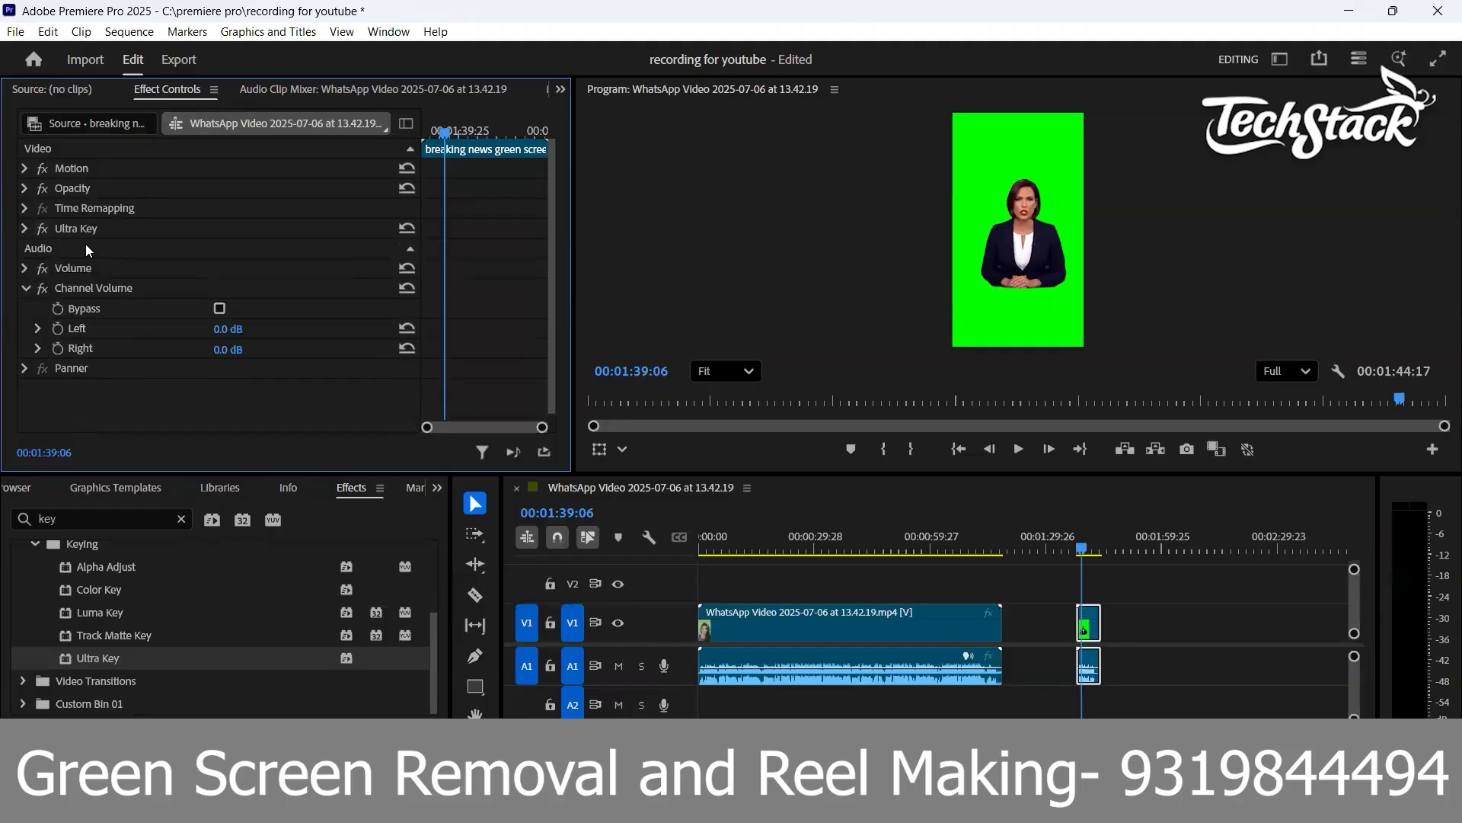
click(25, 289)
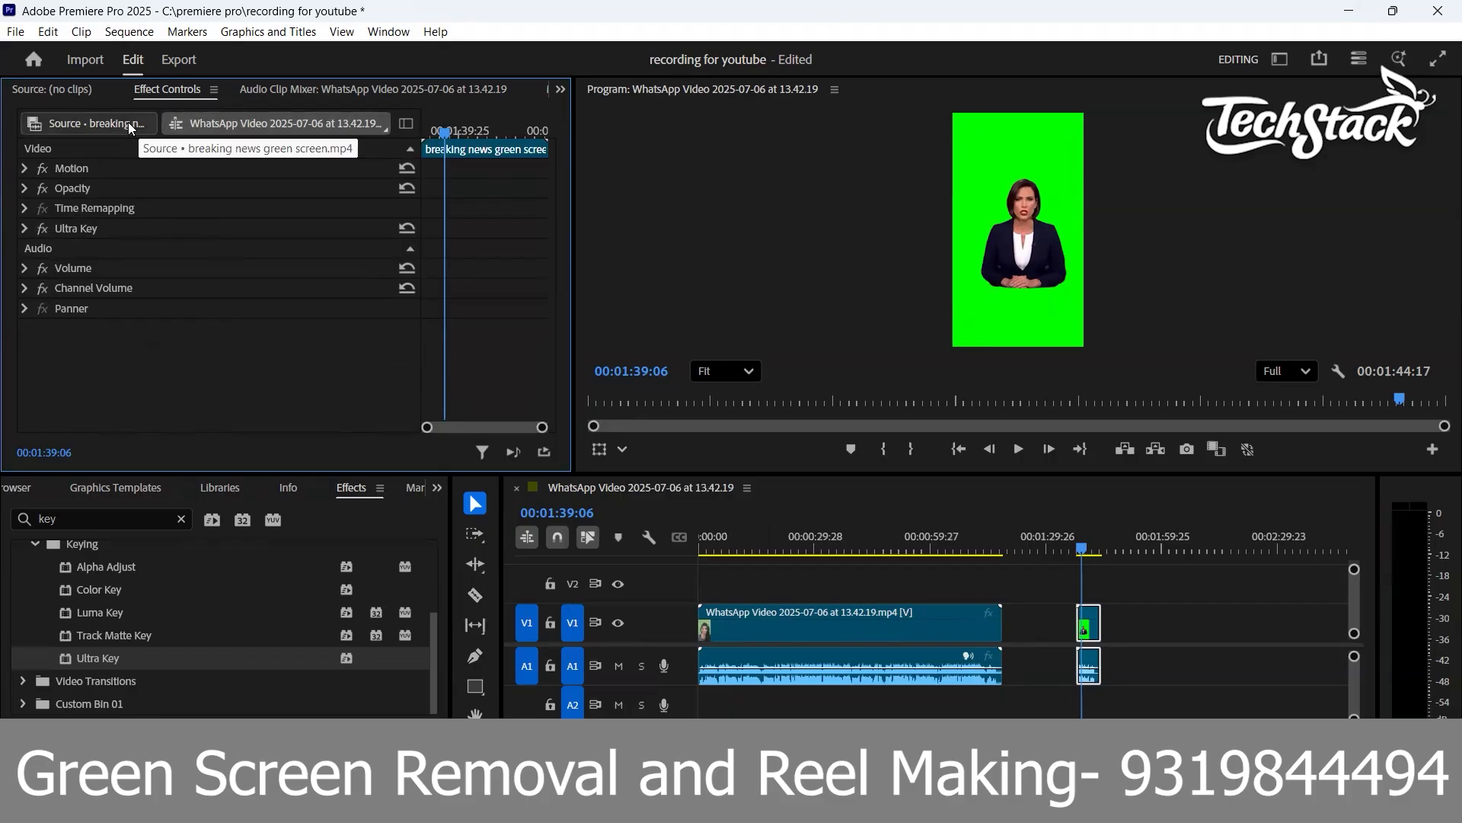
Set the Ultra Key key color of the breaking news clip by sampling its green background in the preview
click(72, 85)
click(177, 90)
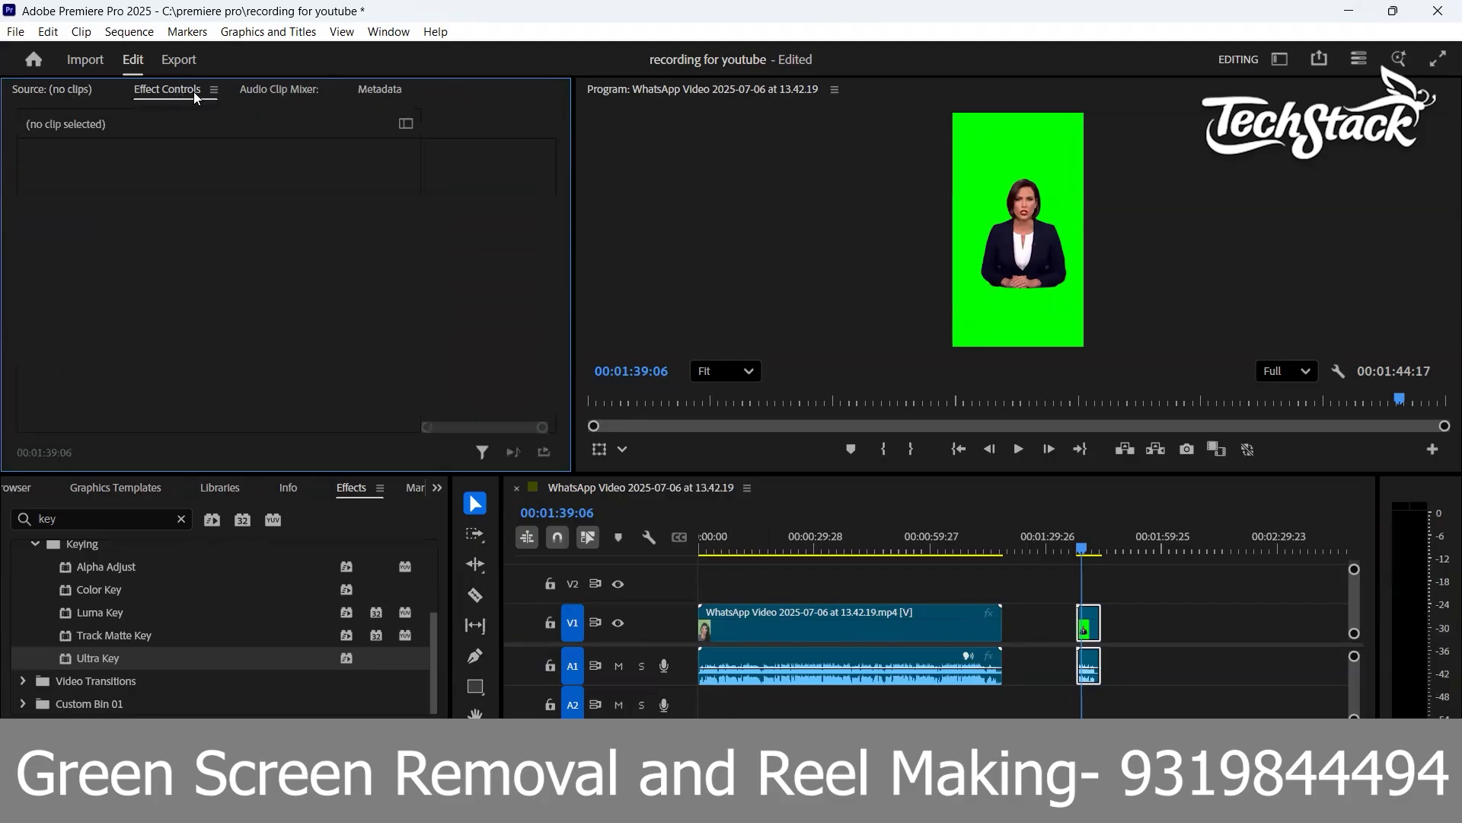
click(1088, 623)
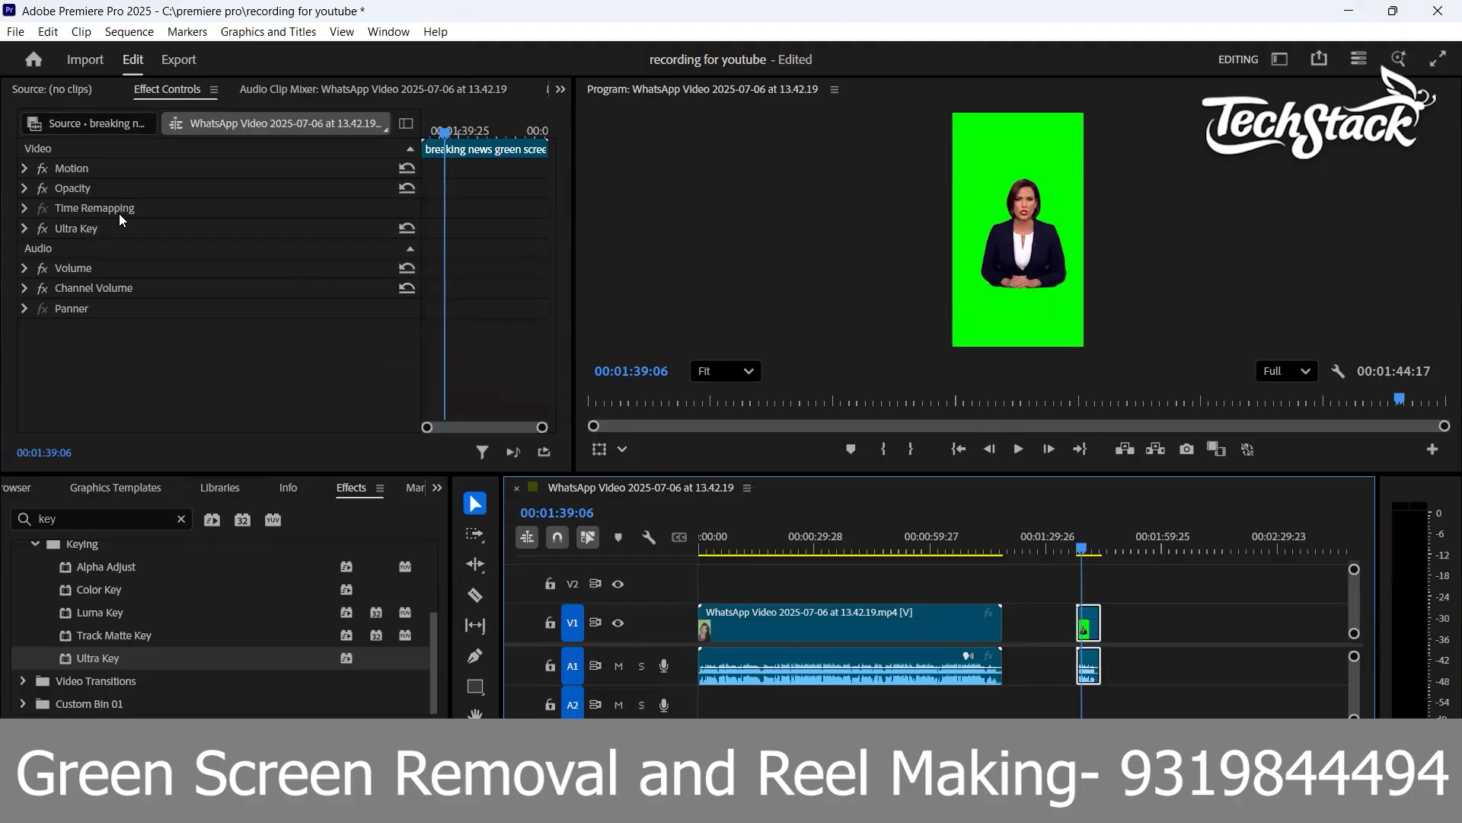
click(25, 227)
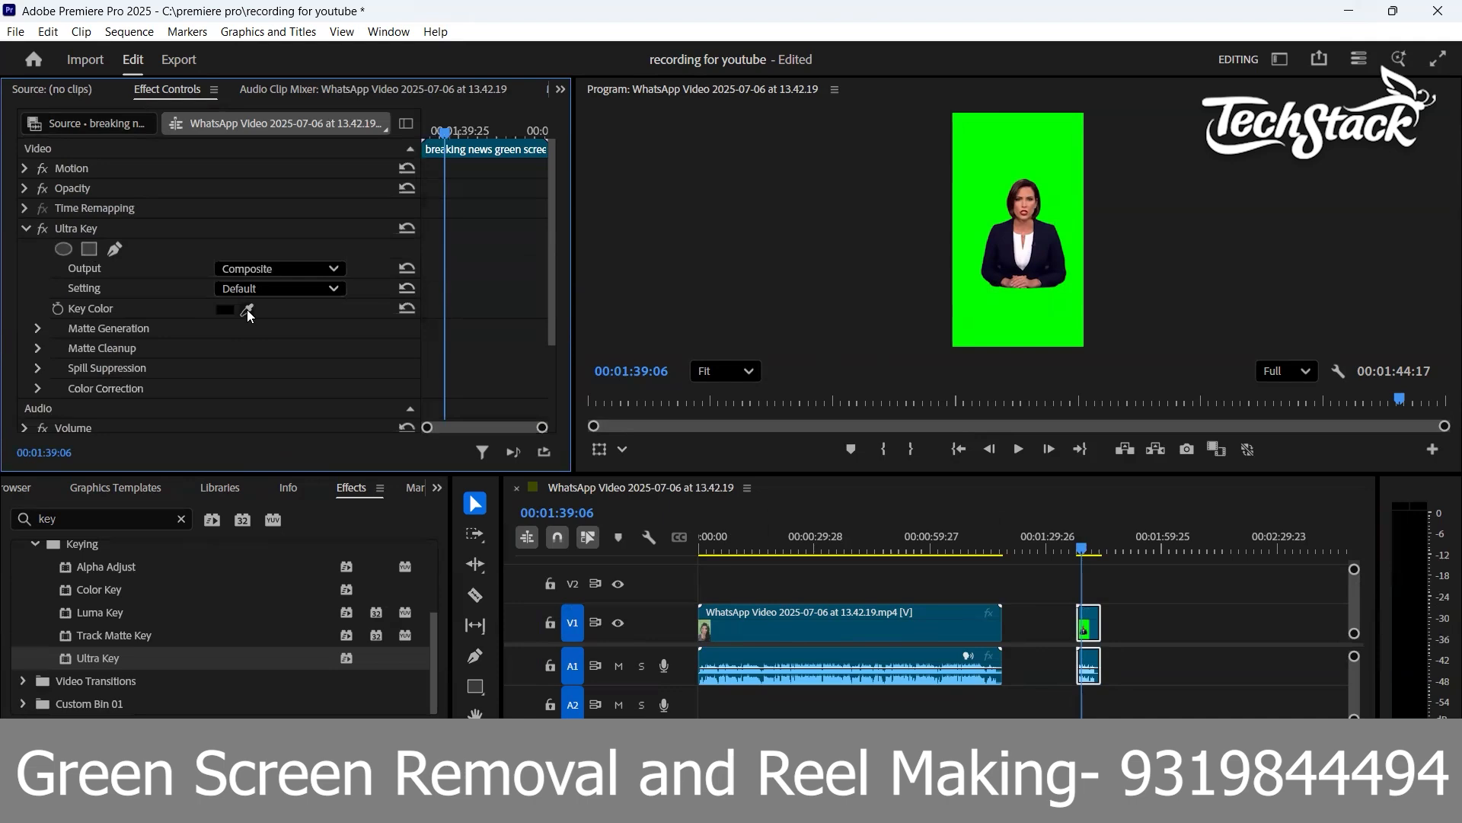
click(247, 311)
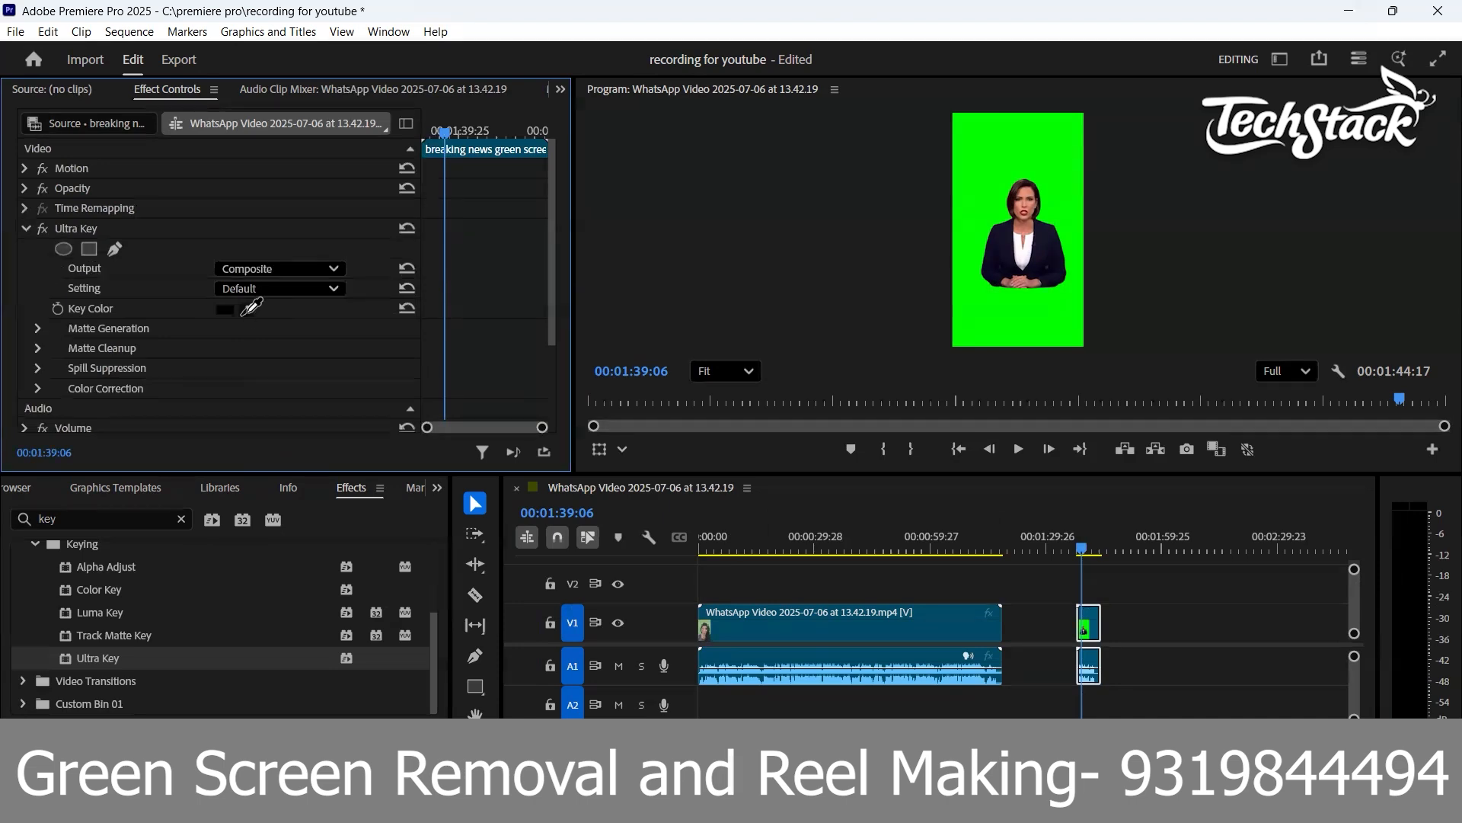
click(989, 167)
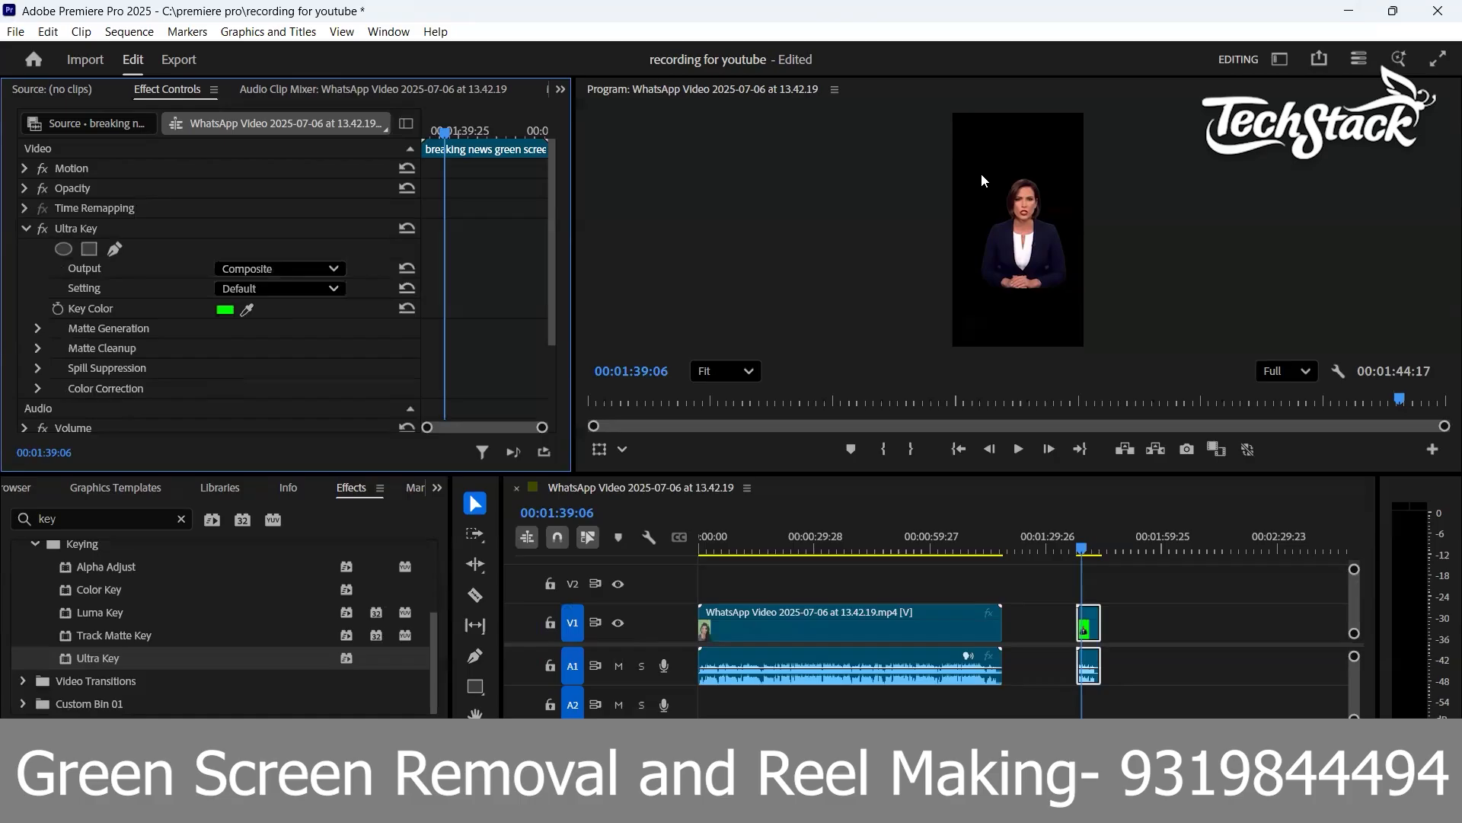
Move the keyed breaking news clip's video up to track V2 and deselect it
click(1091, 631)
drag(1091, 631, 1089, 594)
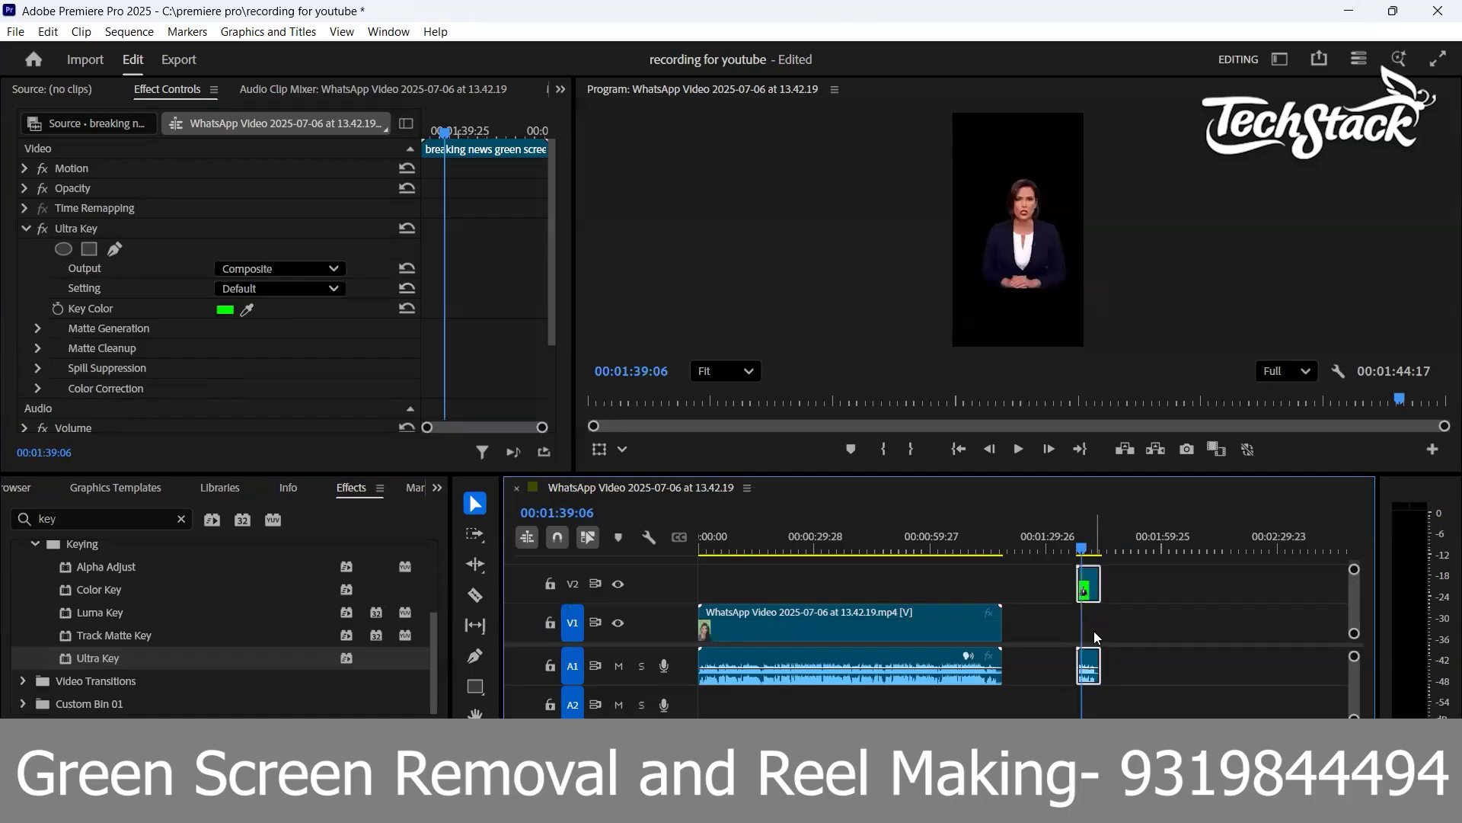
click(1093, 631)
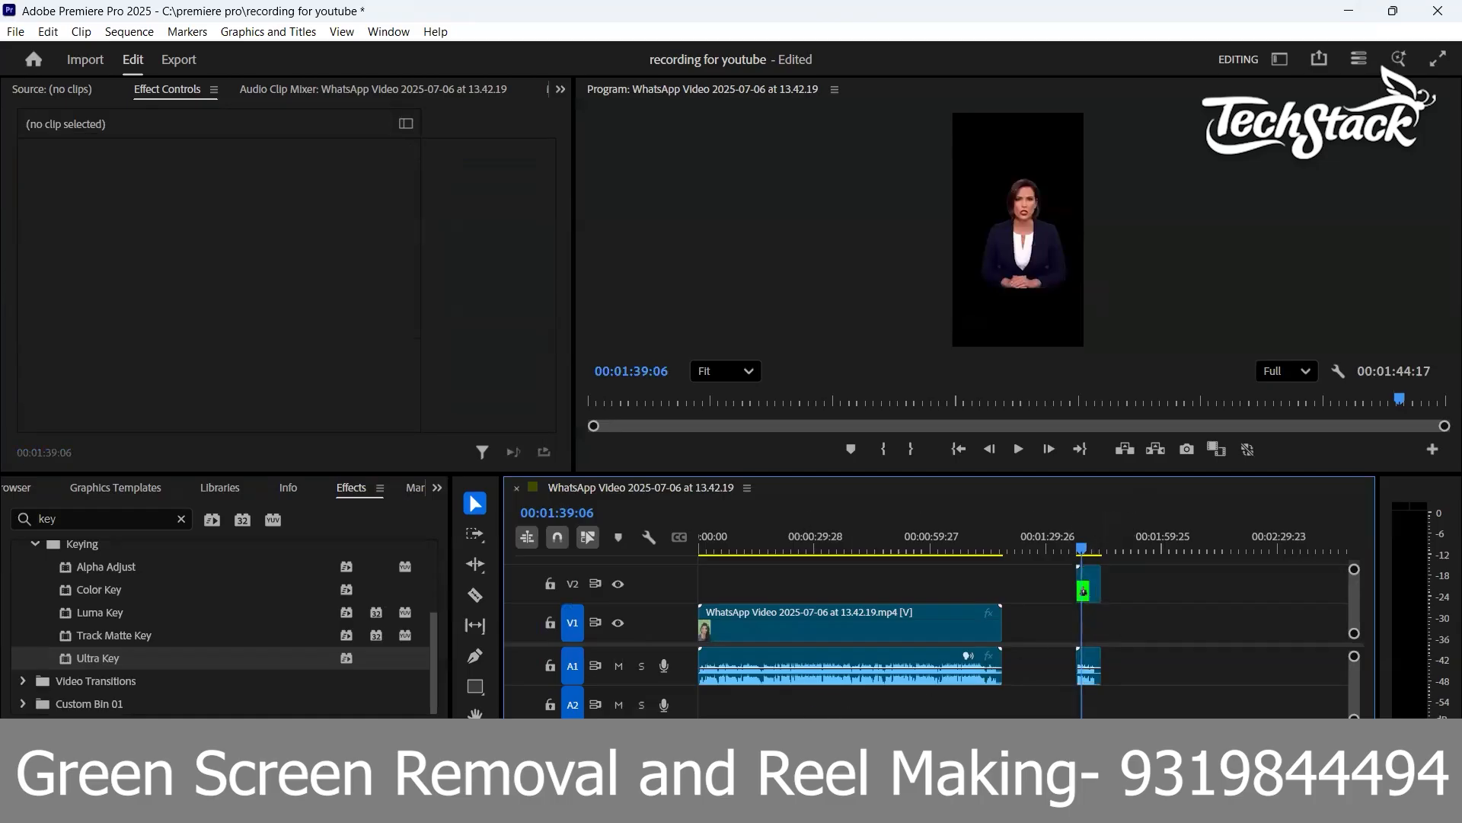
Try to place myTripVideo2 from the Downloads folder at the start of track V2, and undo the placement
key(alt+Tab)
scroll(1200, 469, up, 8)
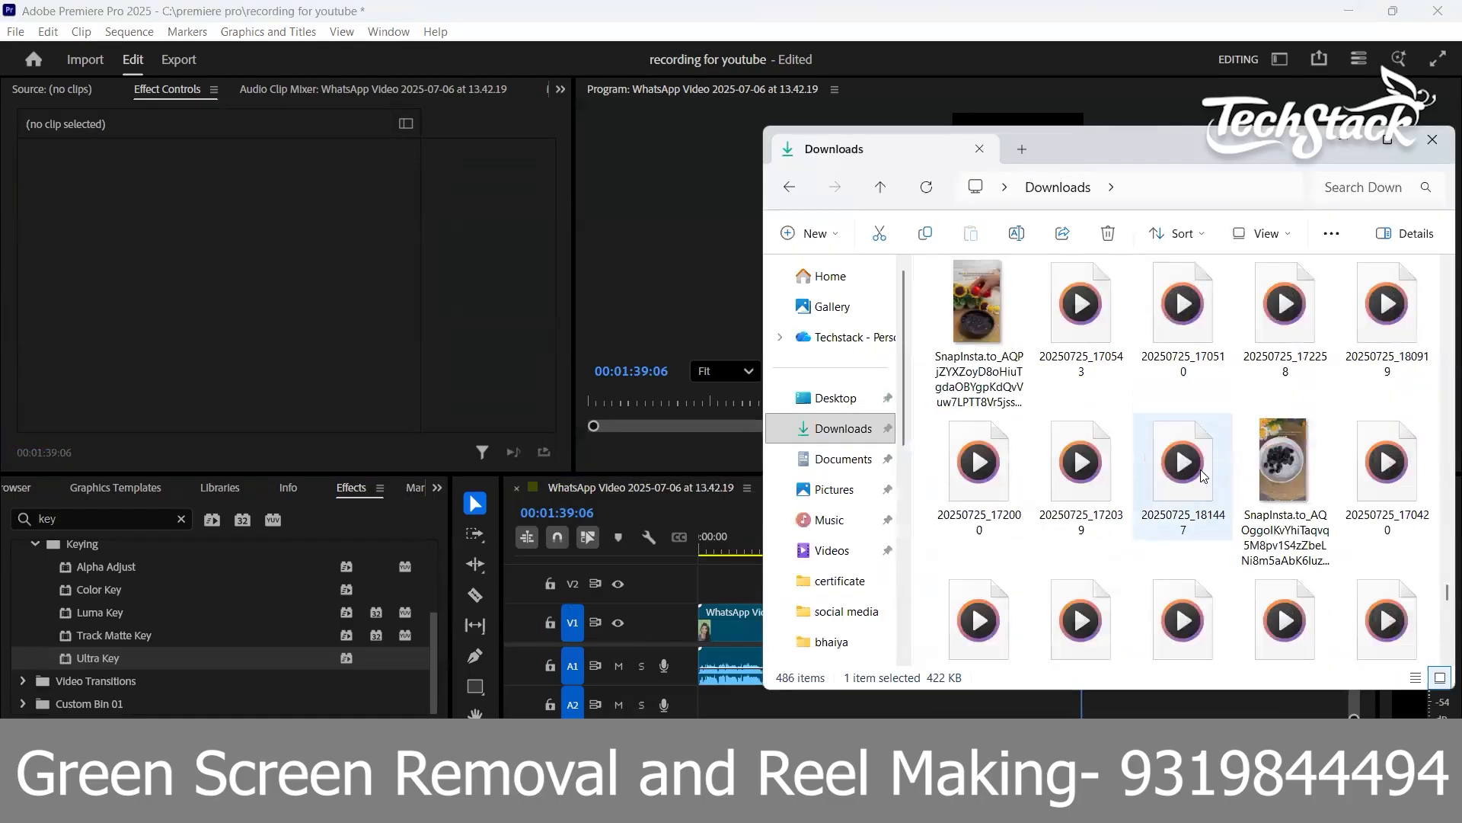
scroll(1200, 472, up, 5)
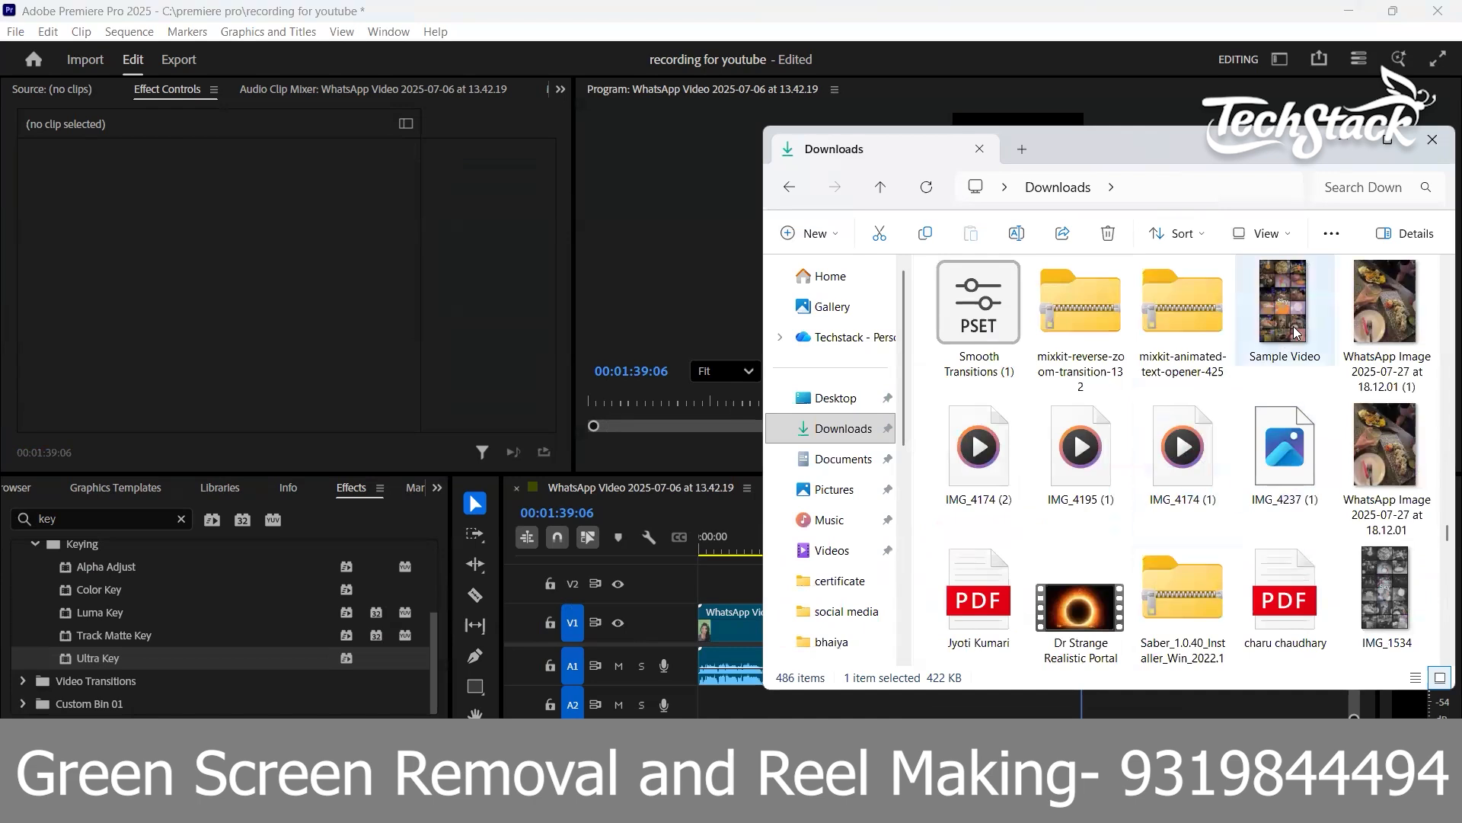
scroll(1342, 440, down, 10)
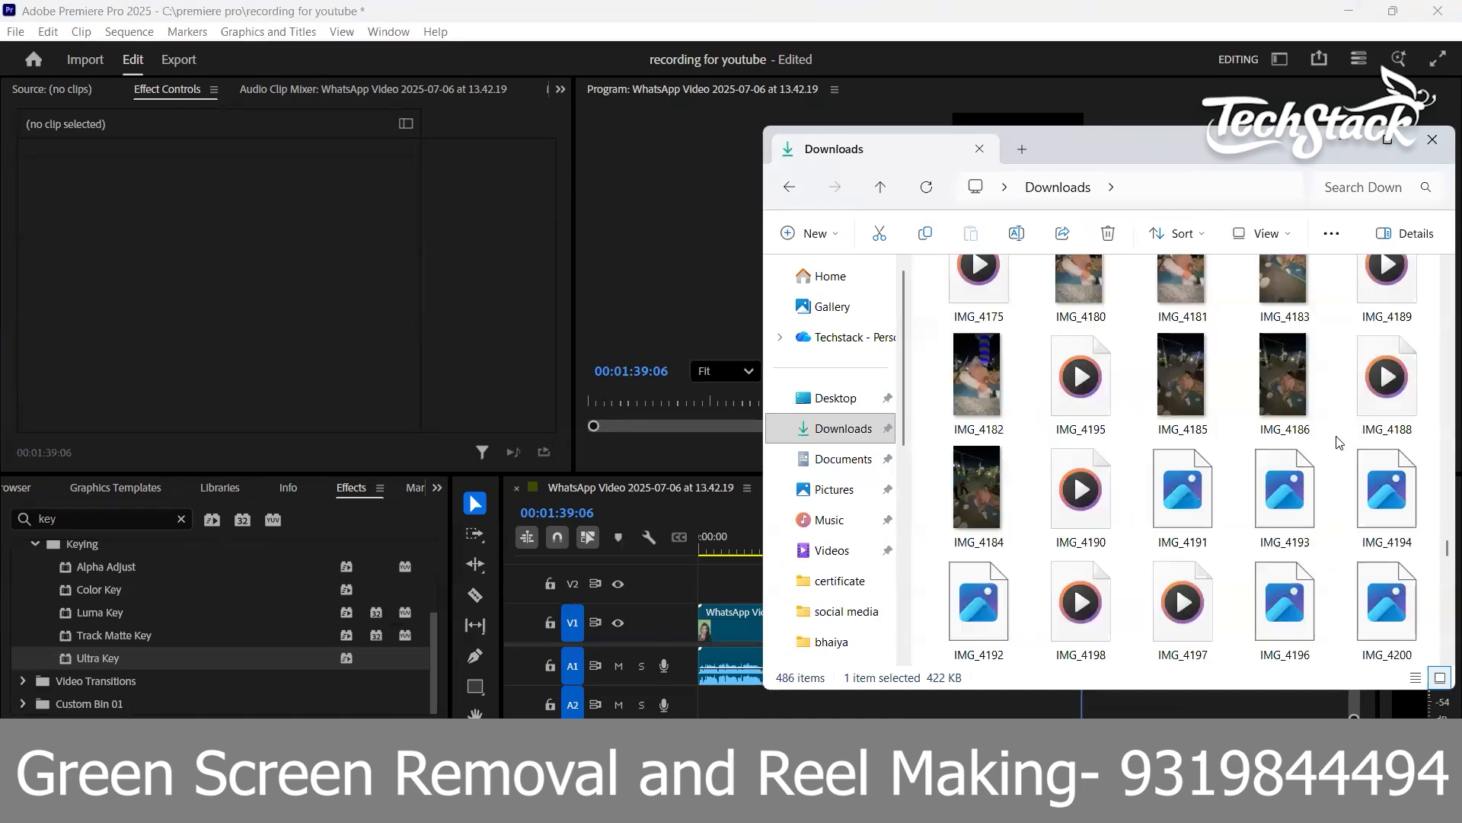
scroll(1338, 442, down, 3)
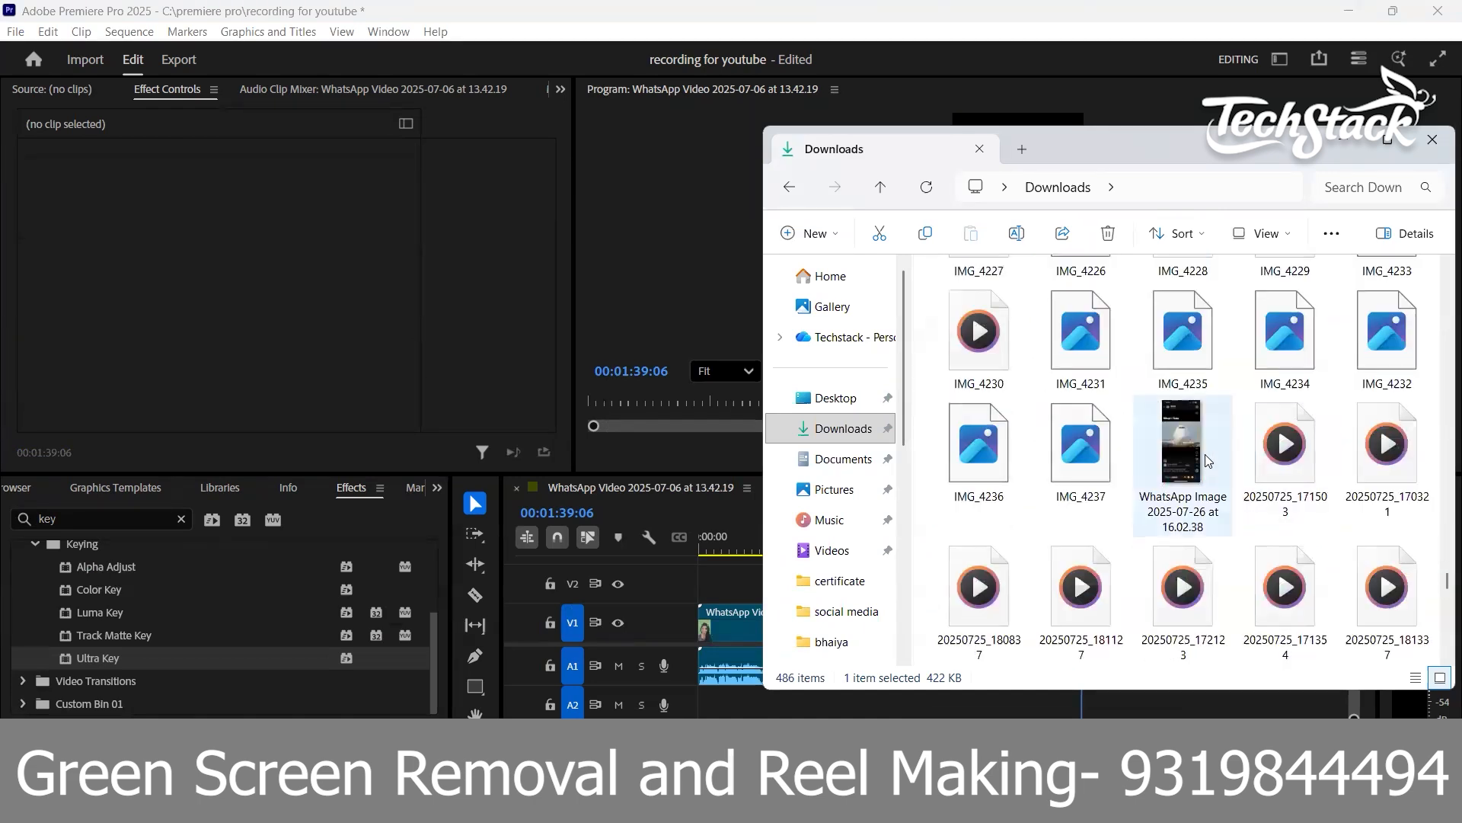
scroll(1205, 453, down, 15)
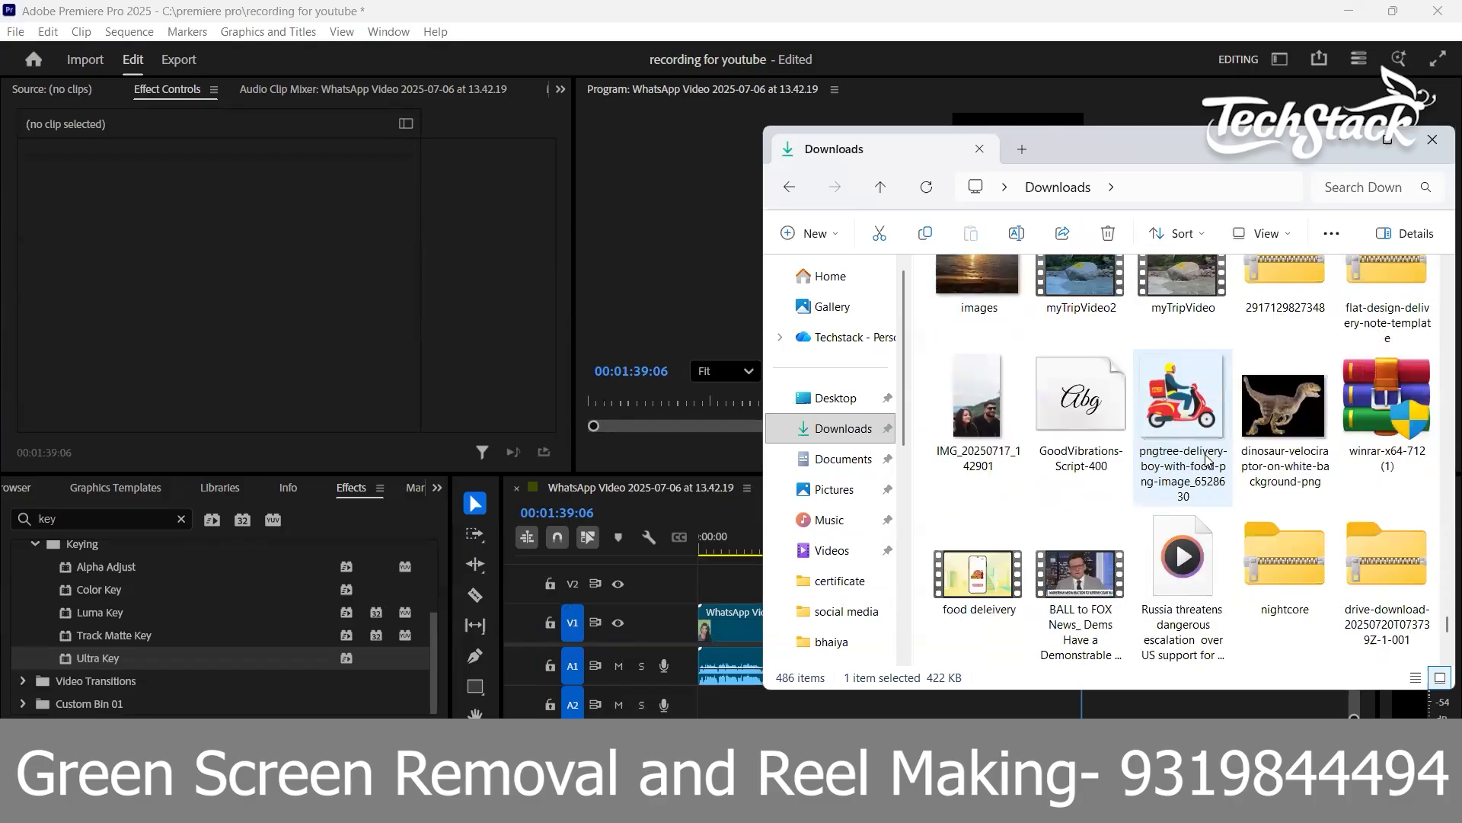
scroll(1190, 413, up, 1)
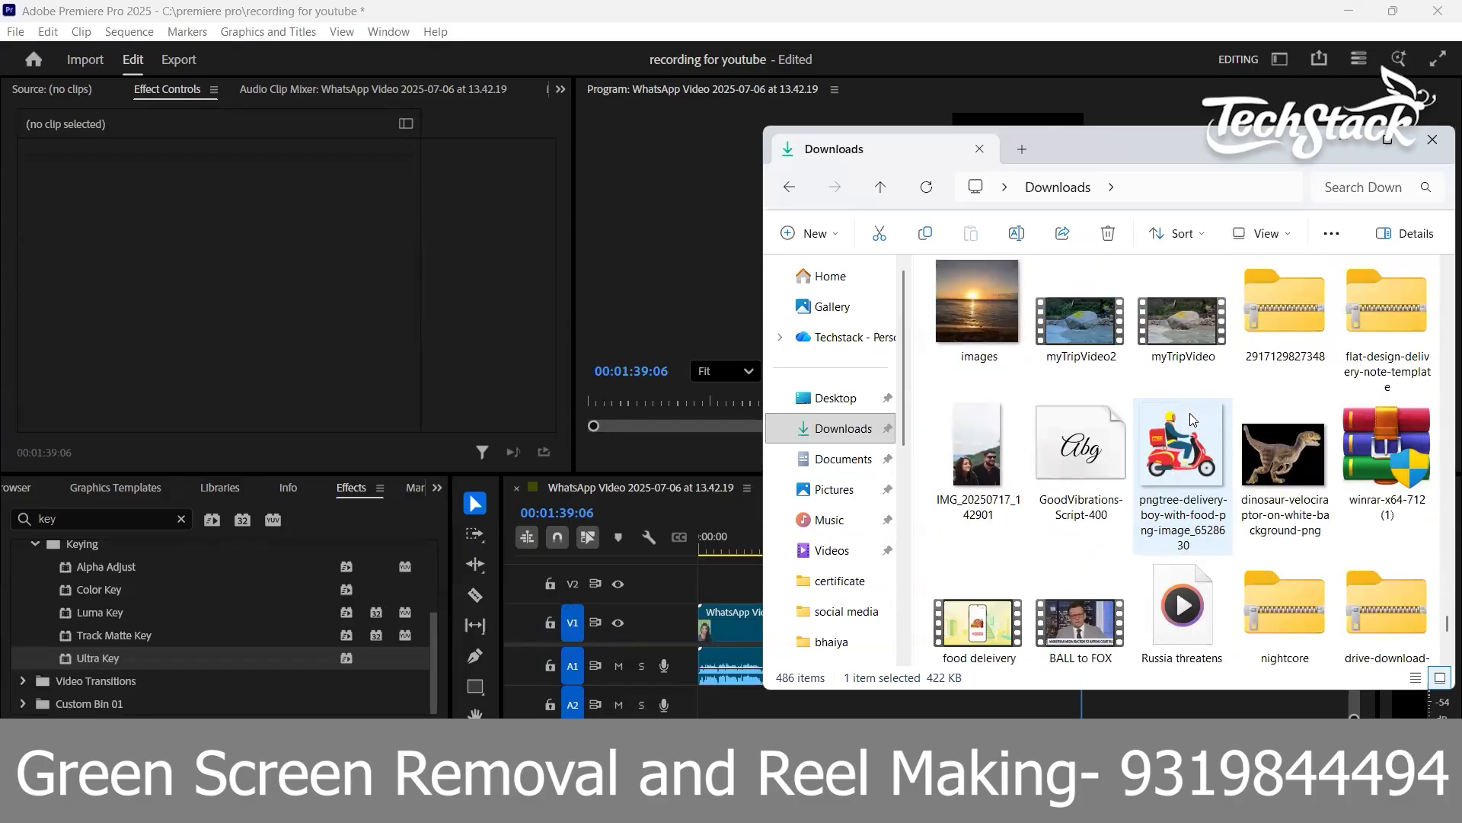
drag(1103, 337, 712, 585)
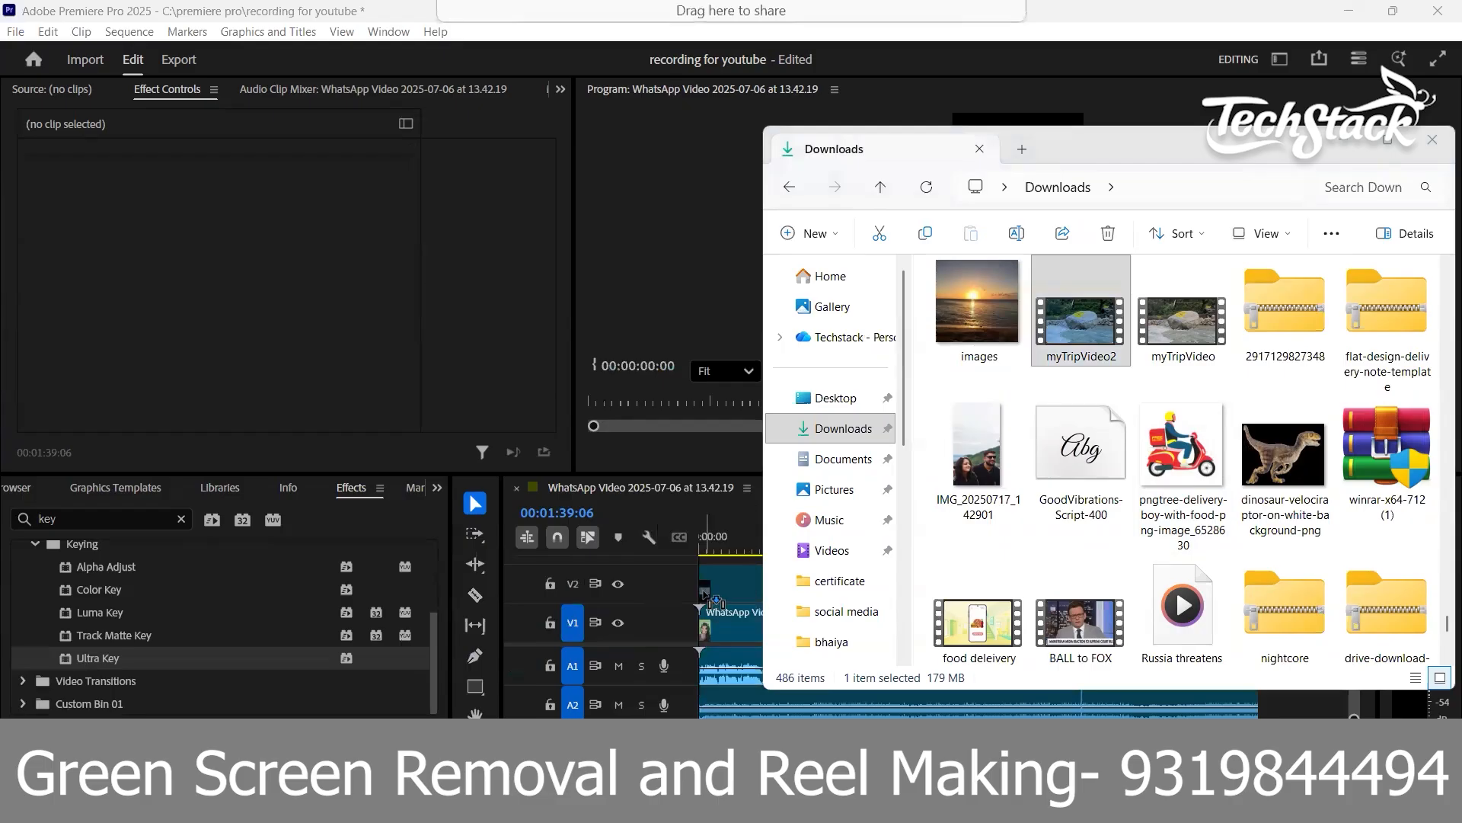
click(1344, 141)
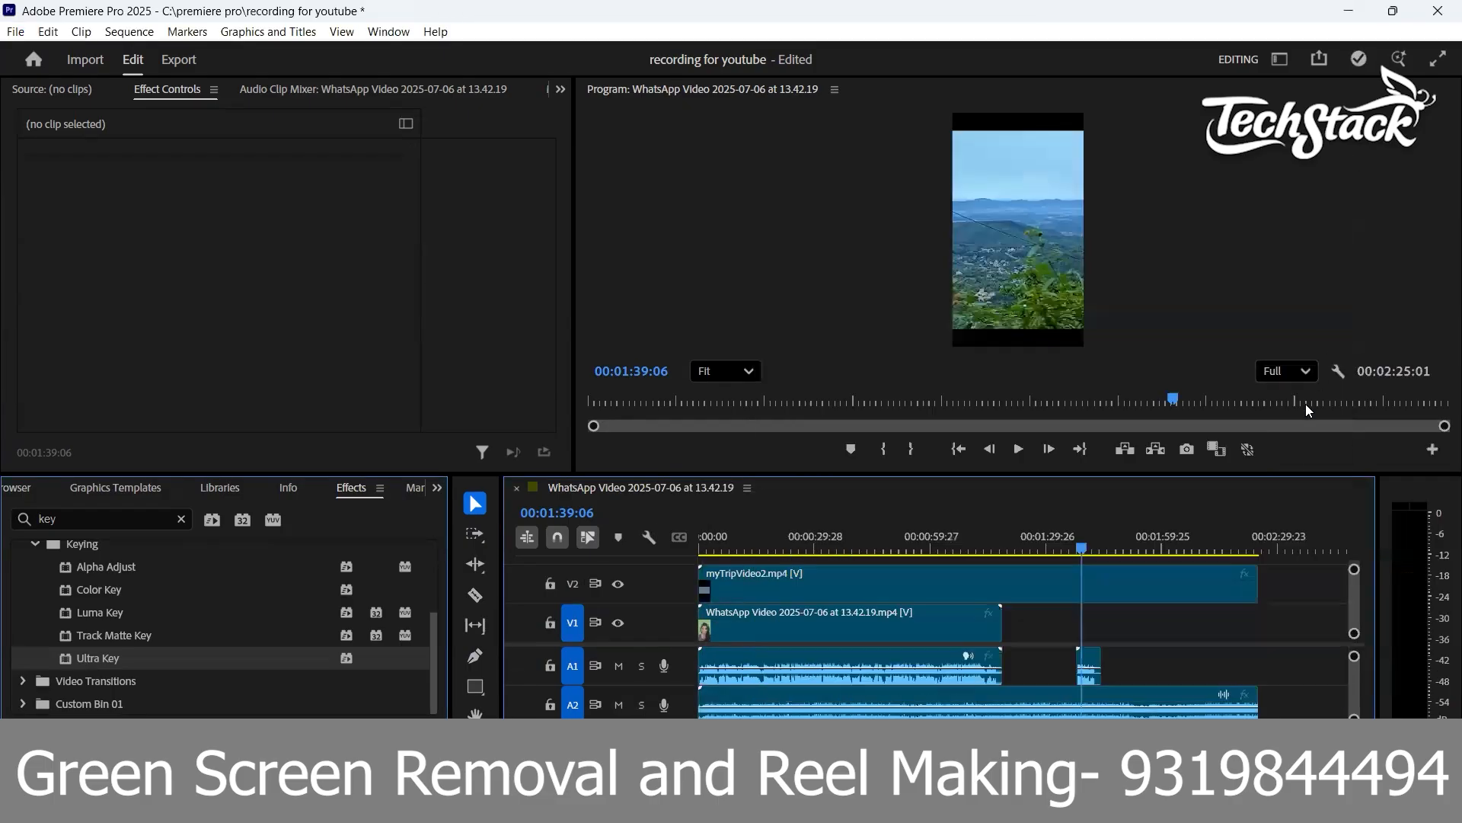
key(ctrl+z)
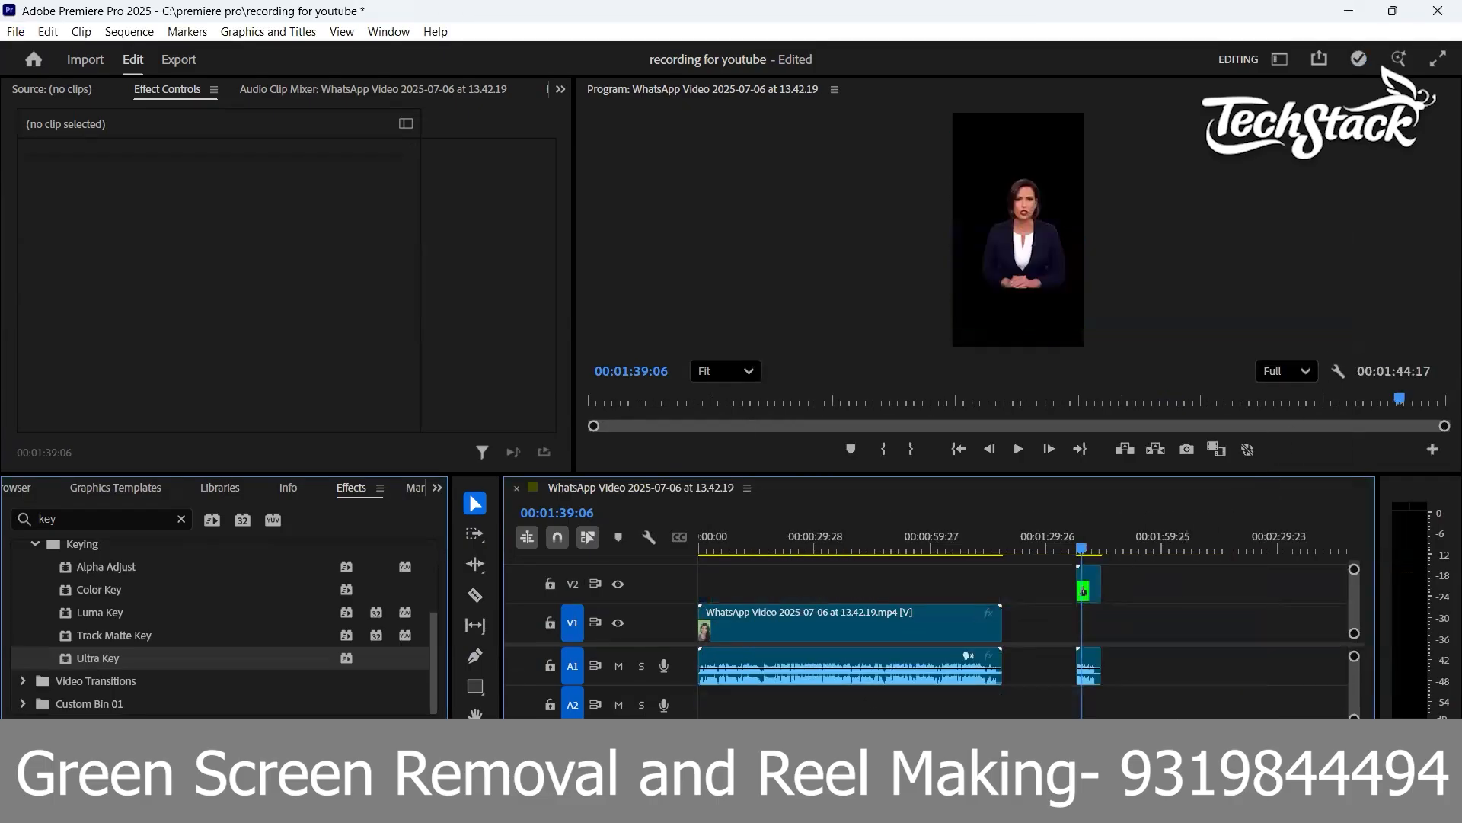
Import myTripVideo2 from the Downloads folder into the project's media items
key(alt+Tab)
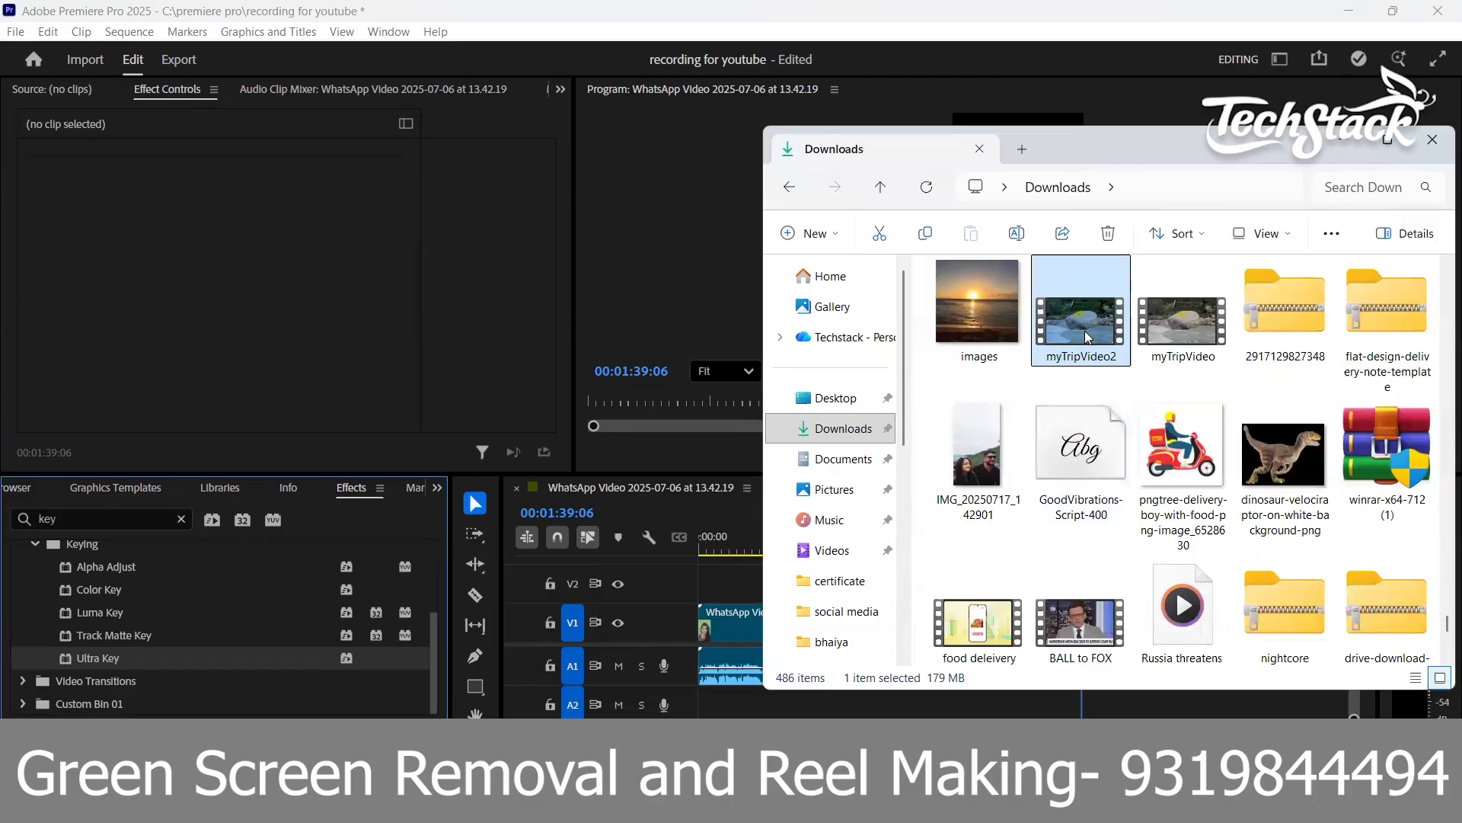
click(14, 491)
click(433, 490)
click(538, 516)
double_click(236, 679)
click(655, 486)
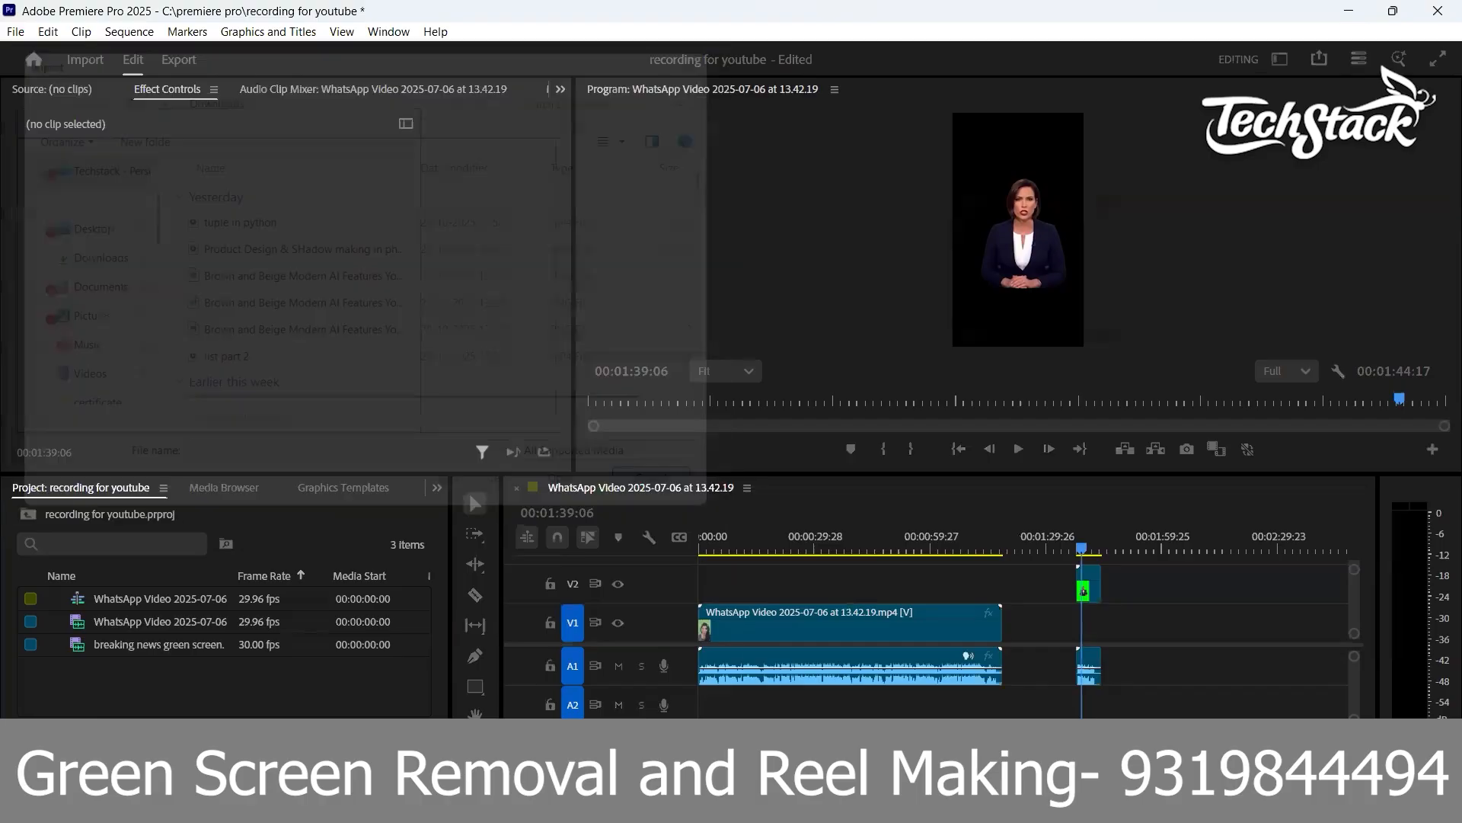
key(alt+Tab)
drag(610, 528, 350, 546)
Place myTripVideo2 on track V1 after the keyed breaking news clip, unlink it, and delete its audio
drag(152, 603, 1131, 623)
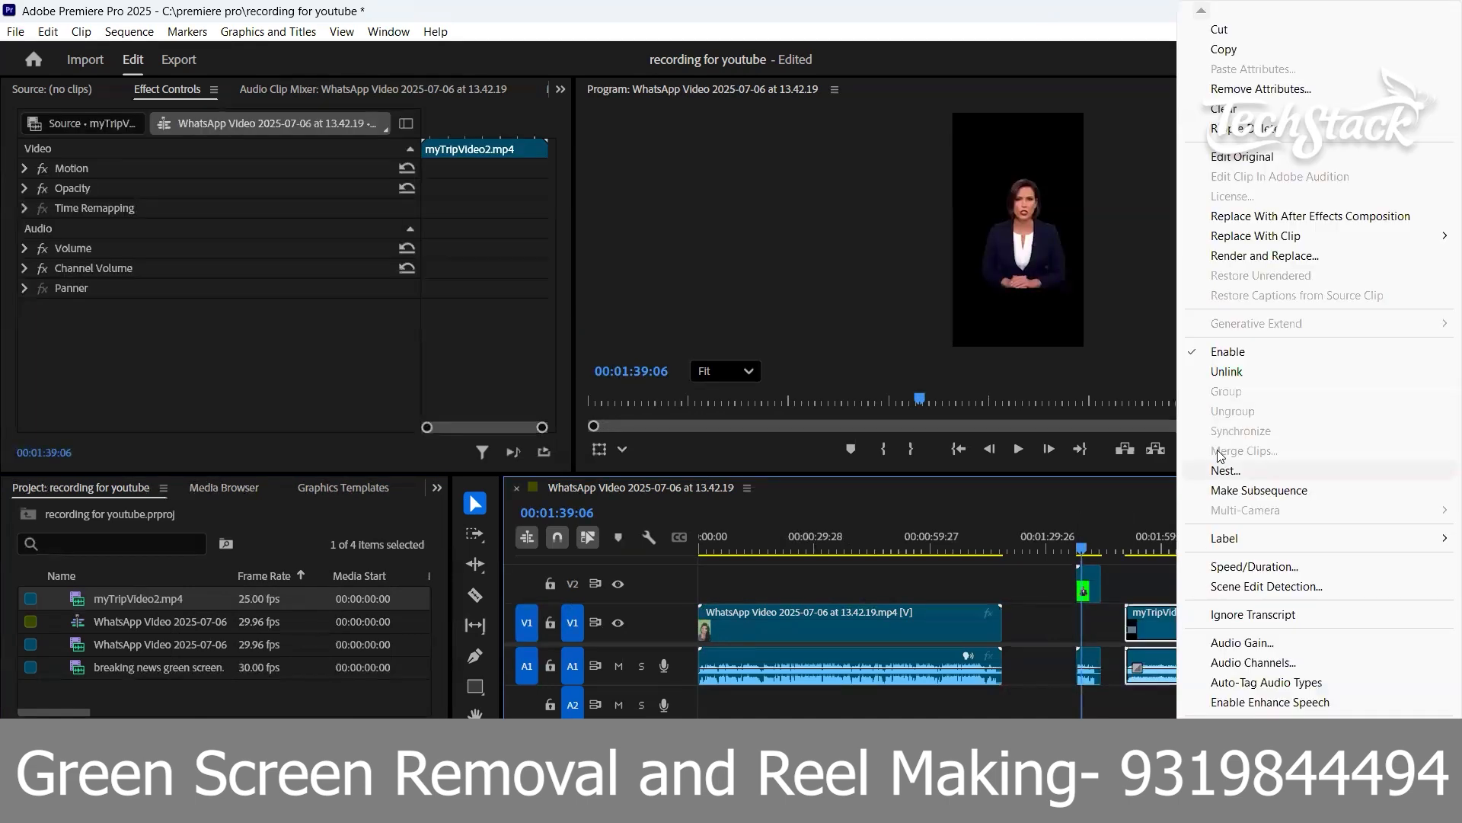
click(1227, 378)
click(1197, 652)
click(1203, 629)
click(1216, 668)
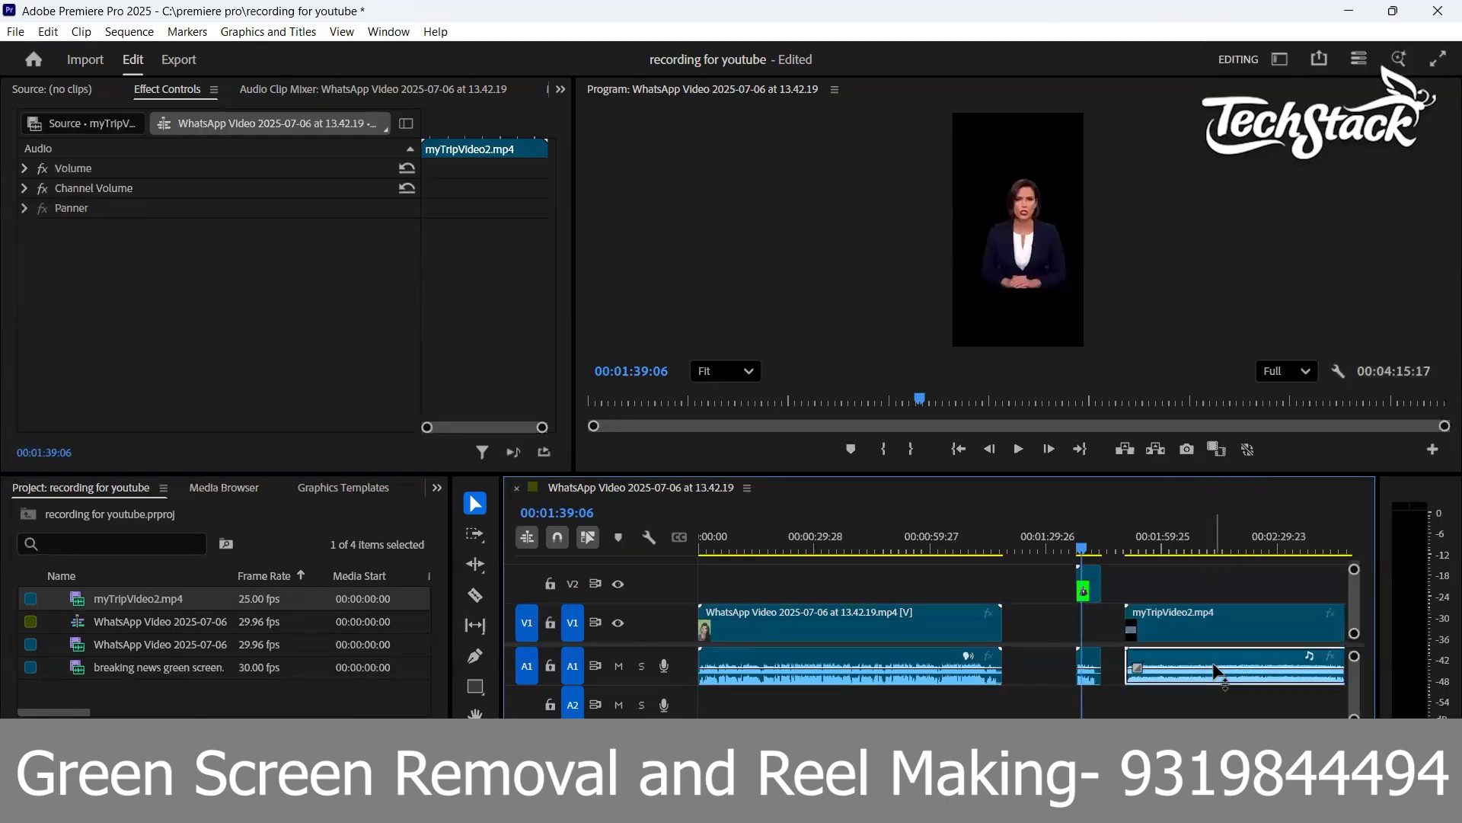
key(Delete)
Move the myTripVideo2 video on V1 directly beneath the keyed breaking news clip and preview the composite
drag(1215, 632, 1158, 632)
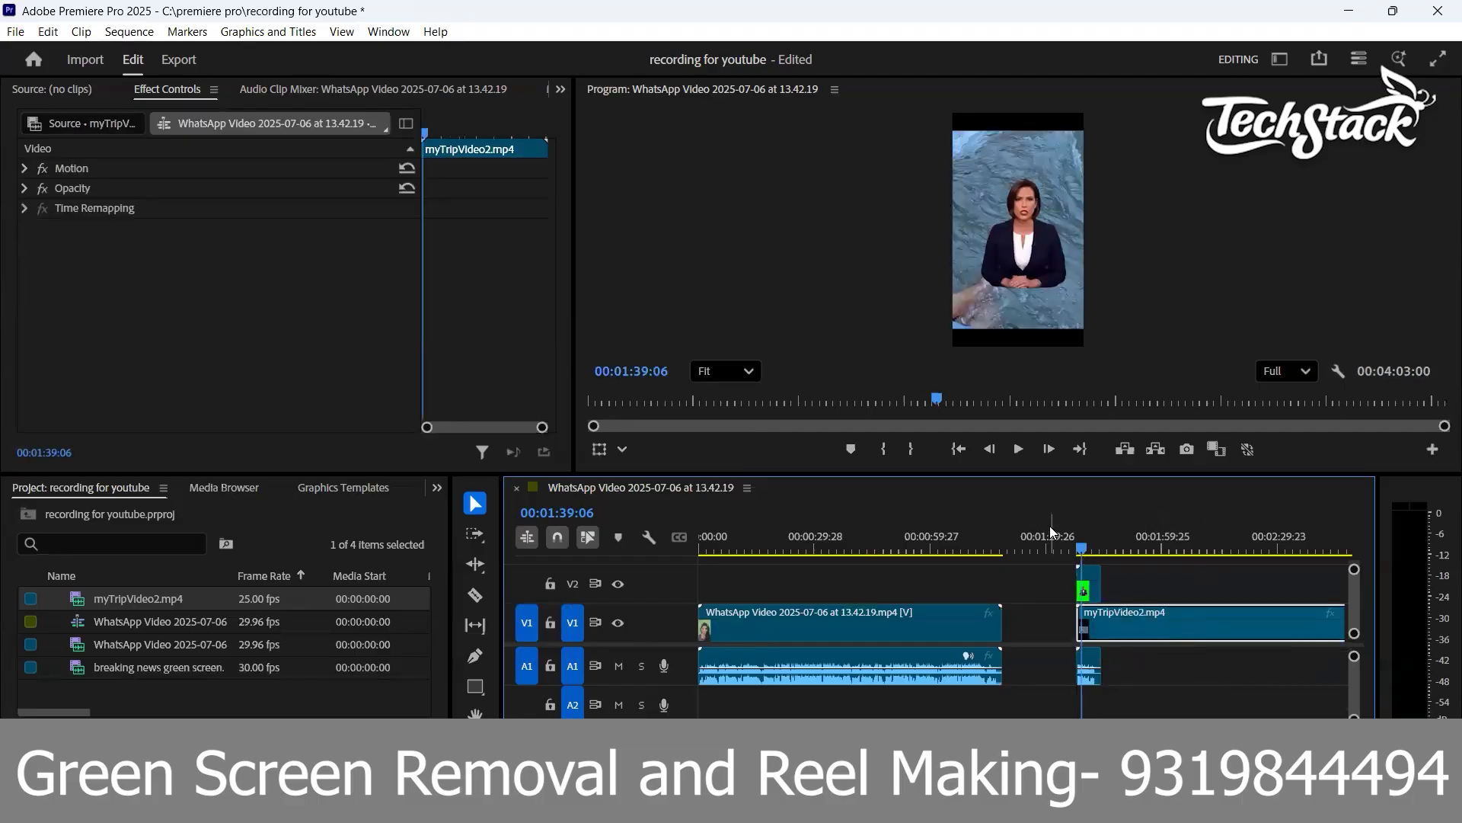
mouse_move(1081, 543)
mouse_down()
mouse_move(1100, 549)
mouse_move(1081, 546)
mouse_up()
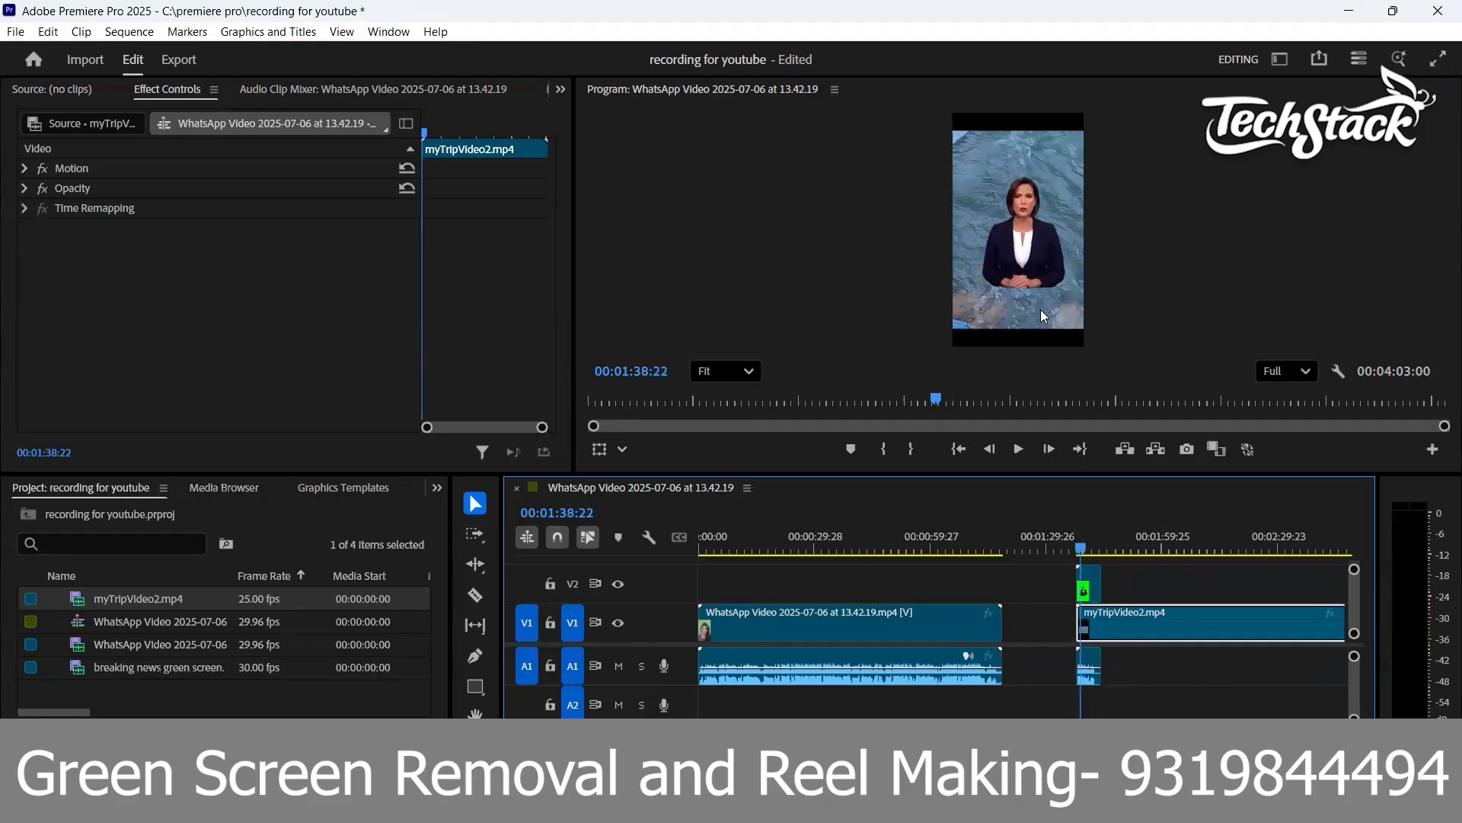
Delete the breaking news clip and myTripVideo2 from the timeline, and return the playhead to the sequence start
drag(1179, 584, 1044, 670)
key(Delete)
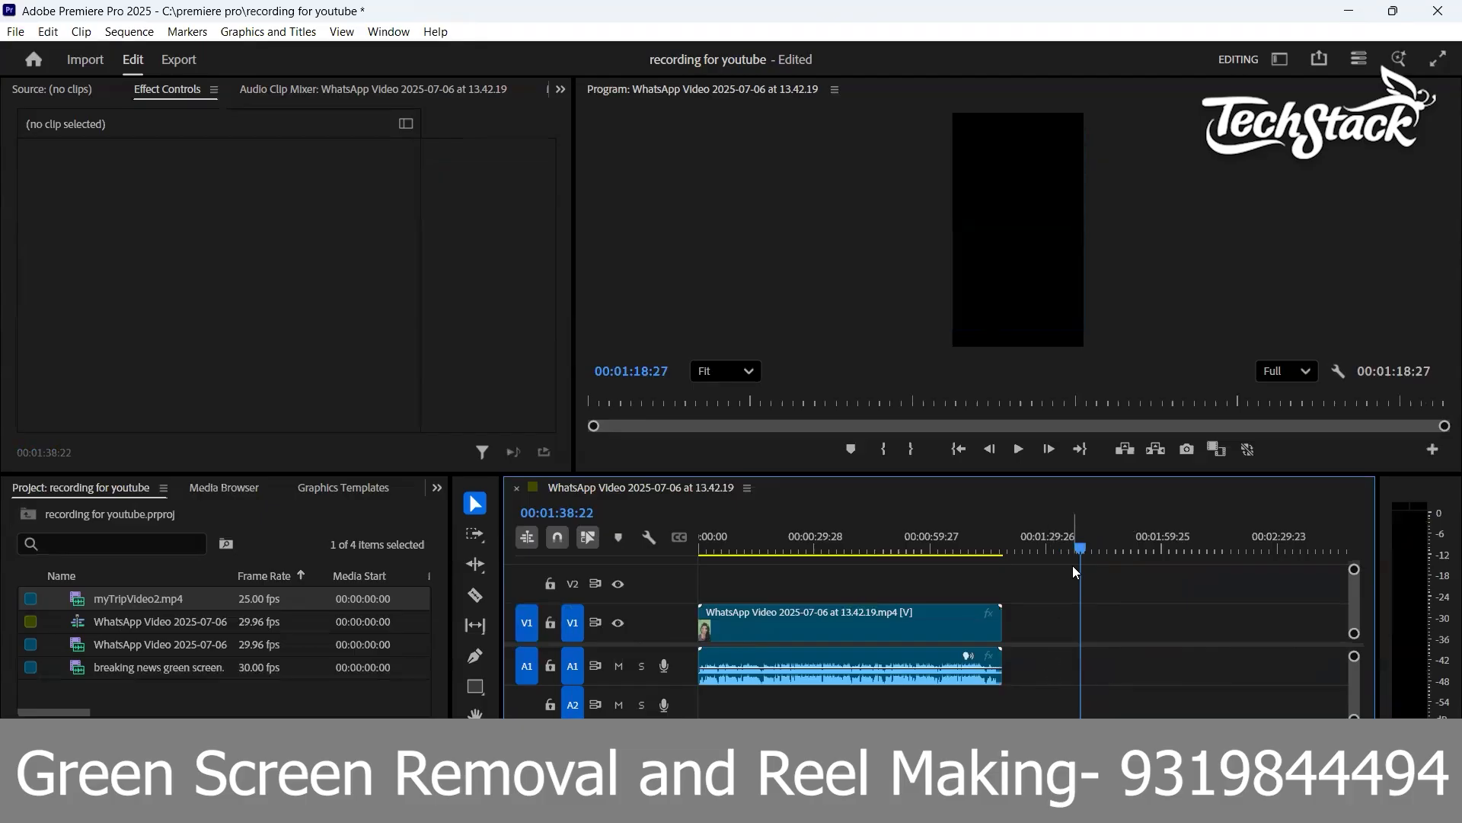
key(Home)
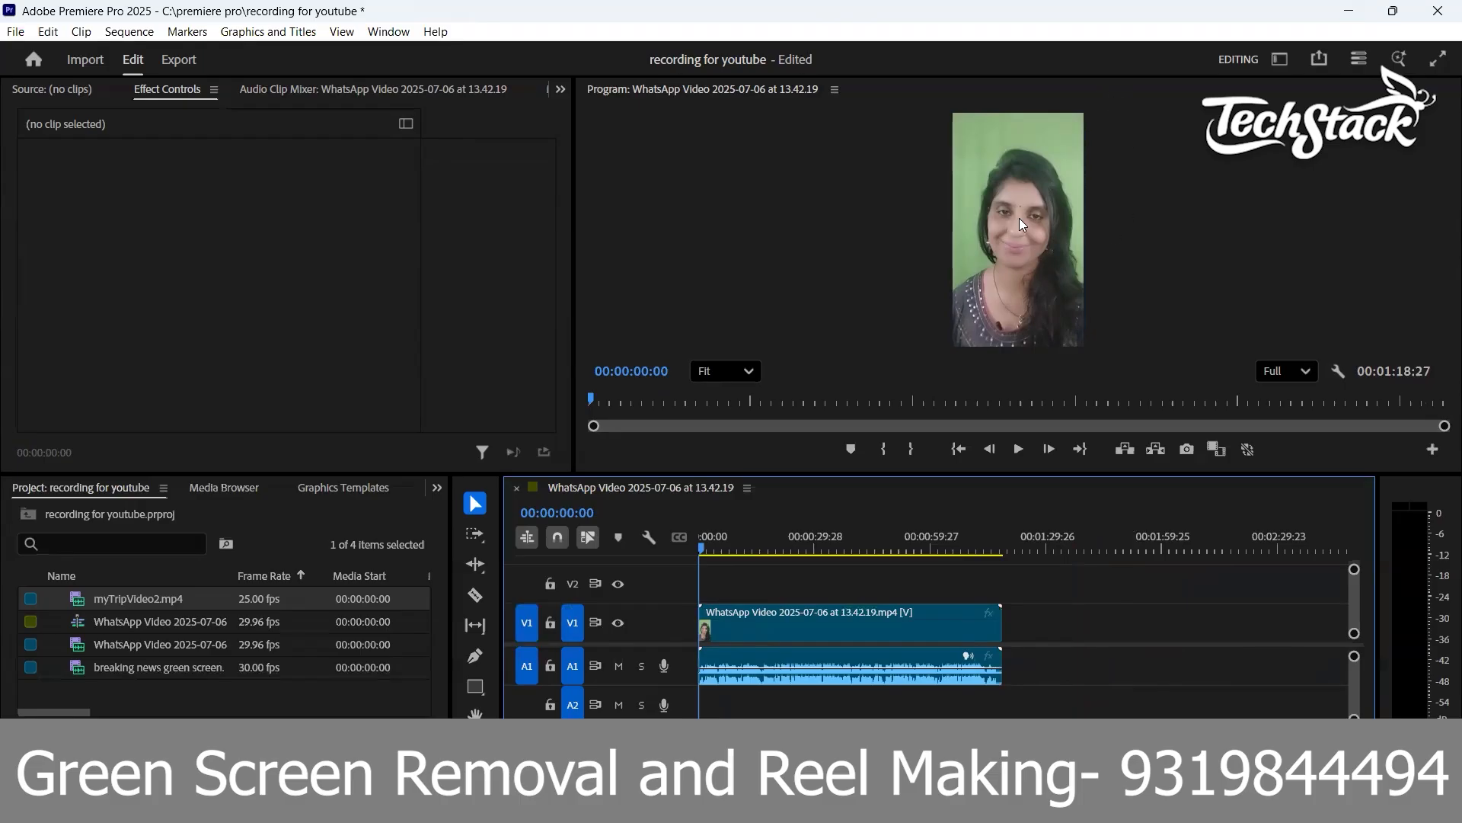
Find the Ultra Key effect by searching for "key" and apply it to the WhatsApp Video clip on V1
click(439, 487)
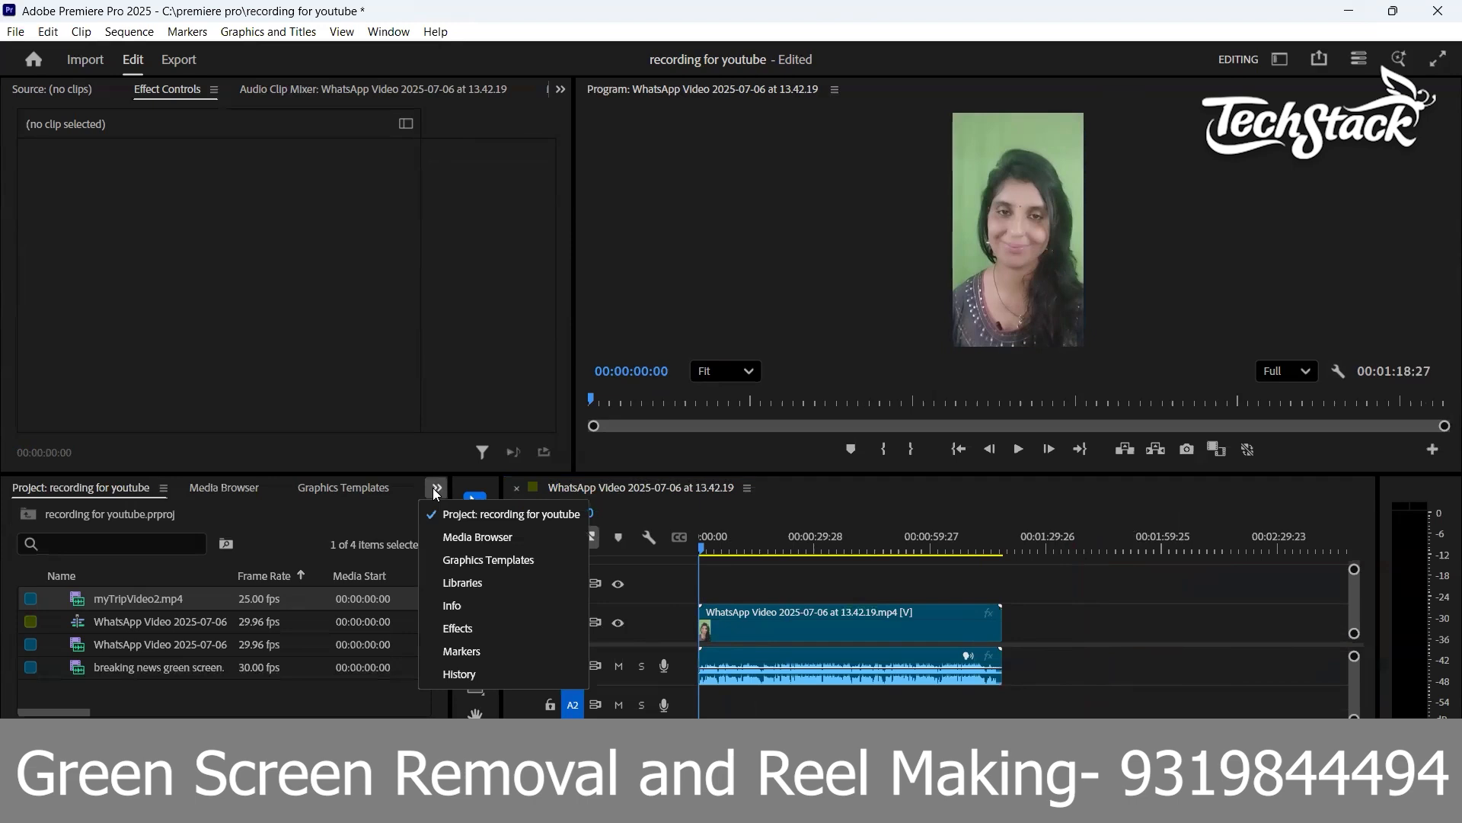
click(490, 624)
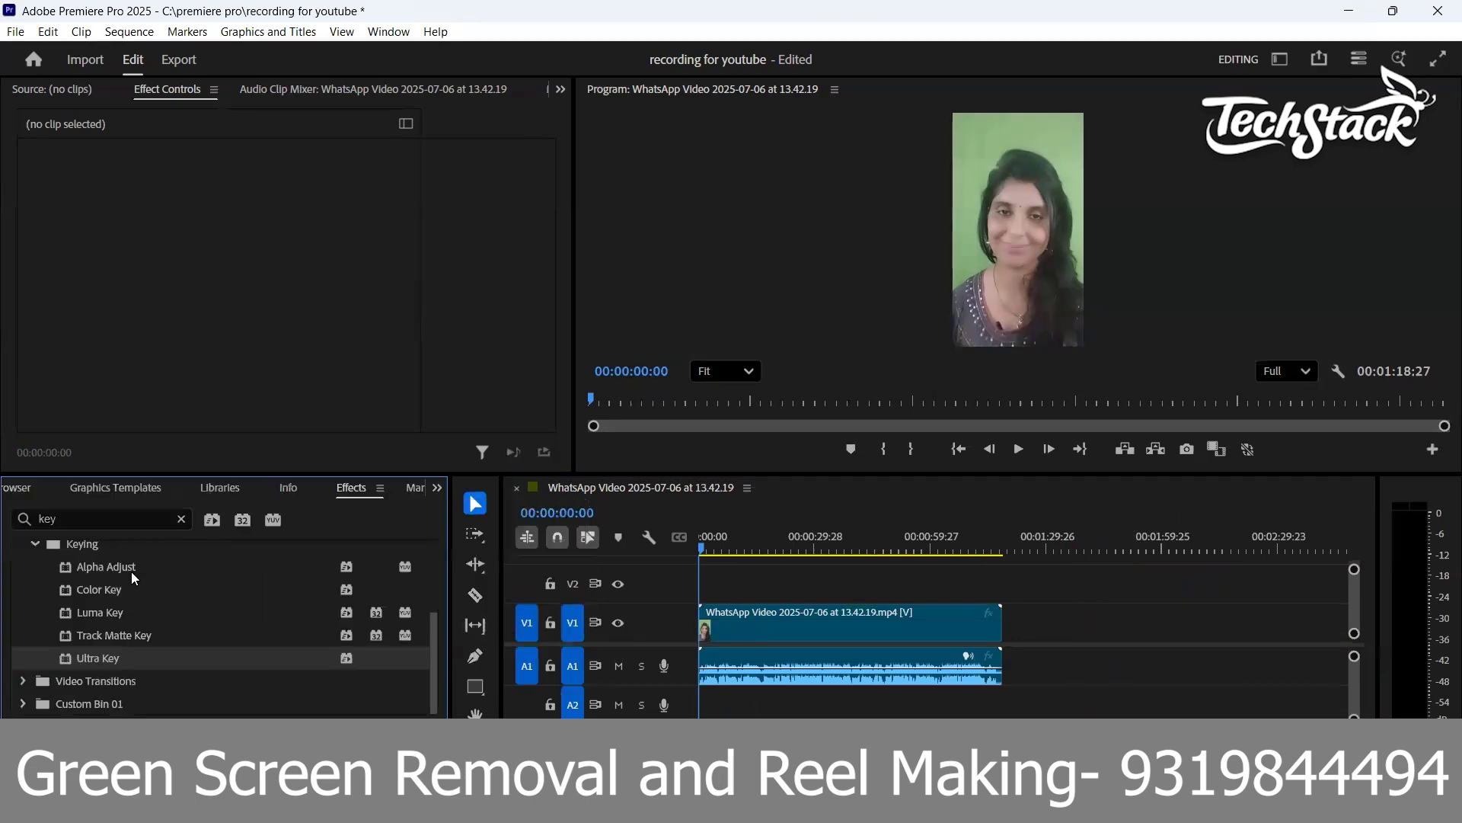
click(182, 521)
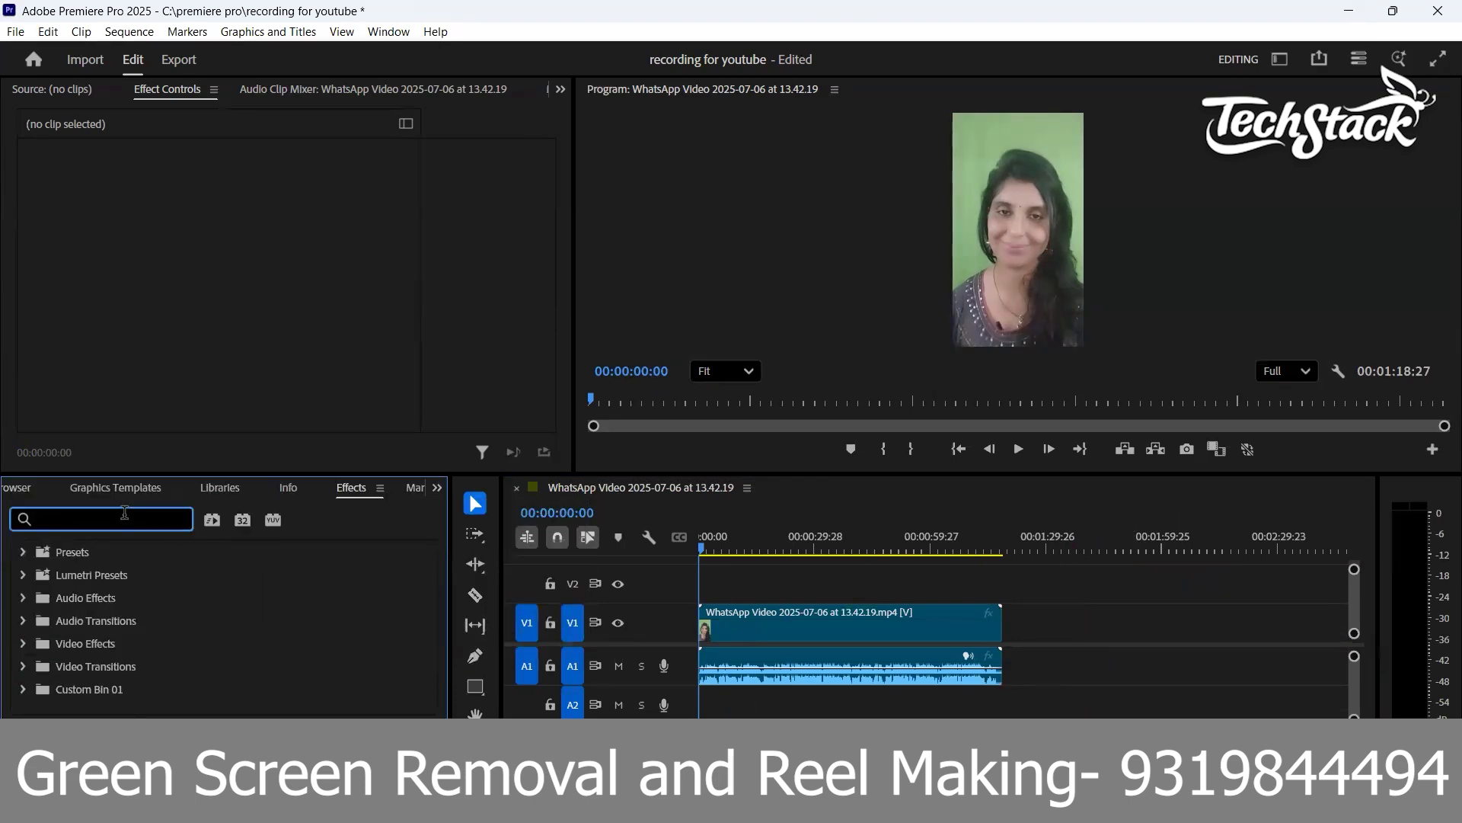
text(key)
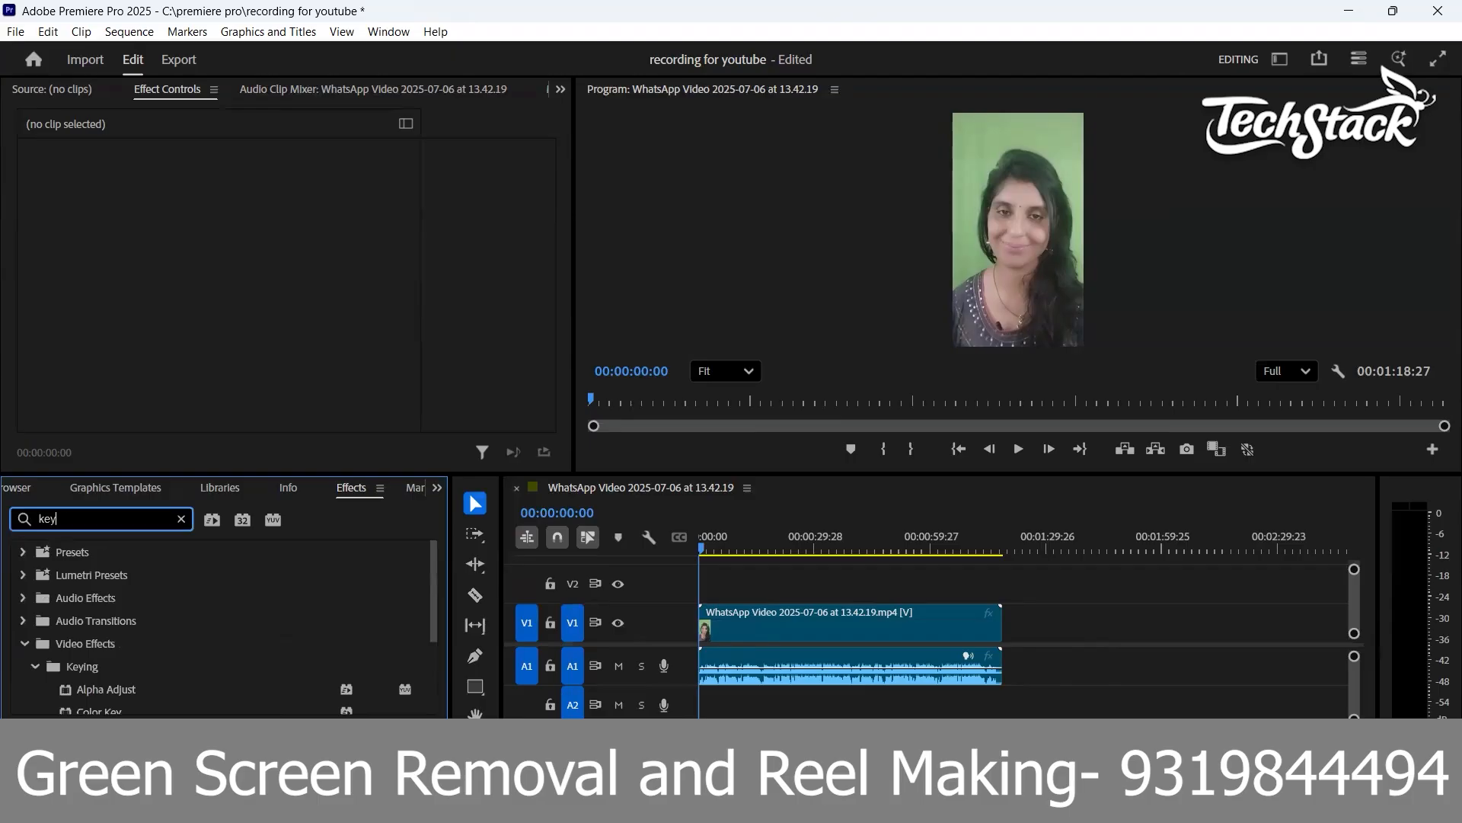
scroll(166, 649, down, 3)
drag(105, 687, 800, 615)
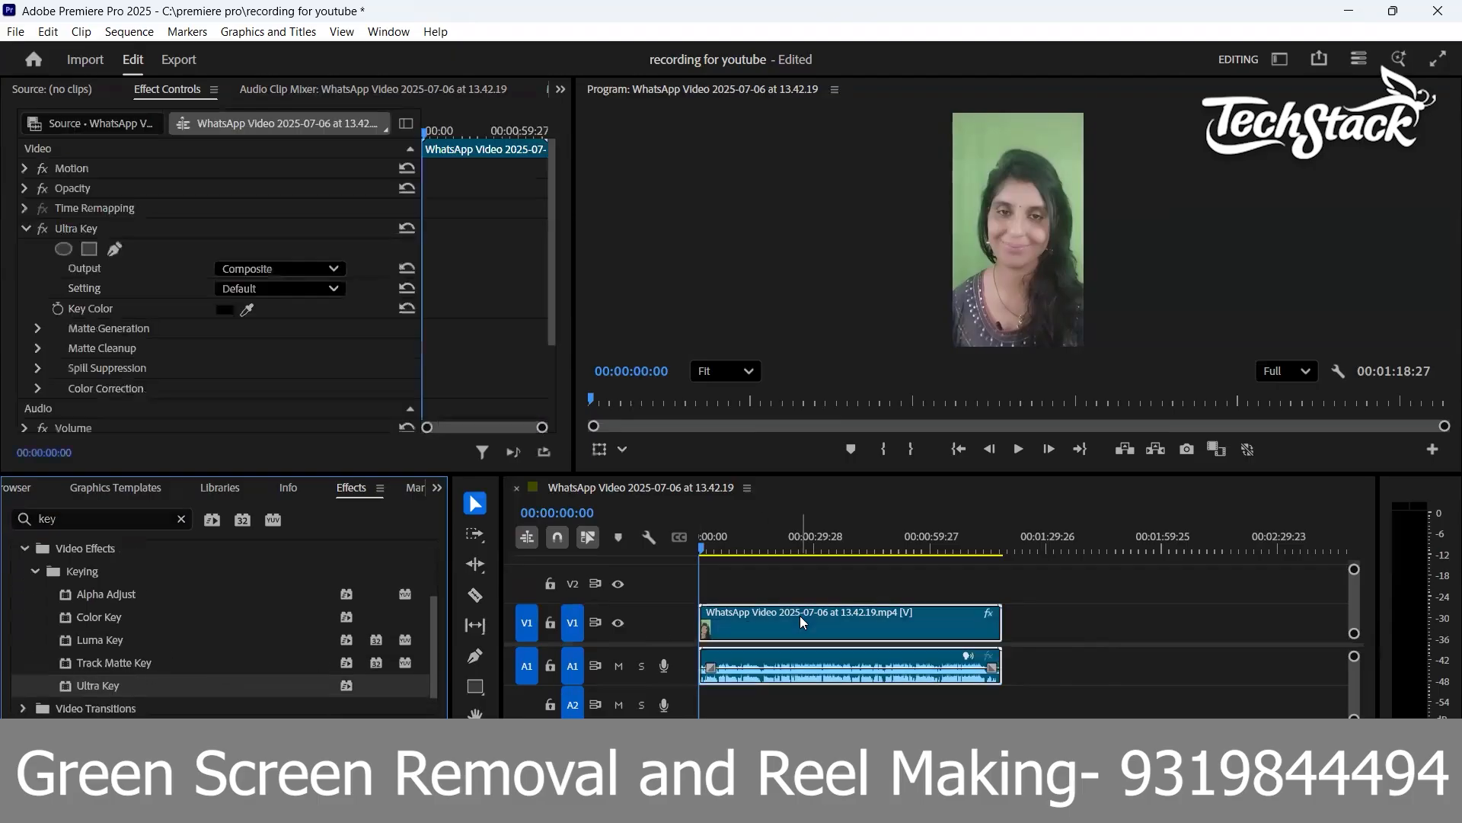
Sample the green background beside the woman as the Ultra Key key color, and check the key across several frames
click(246, 308)
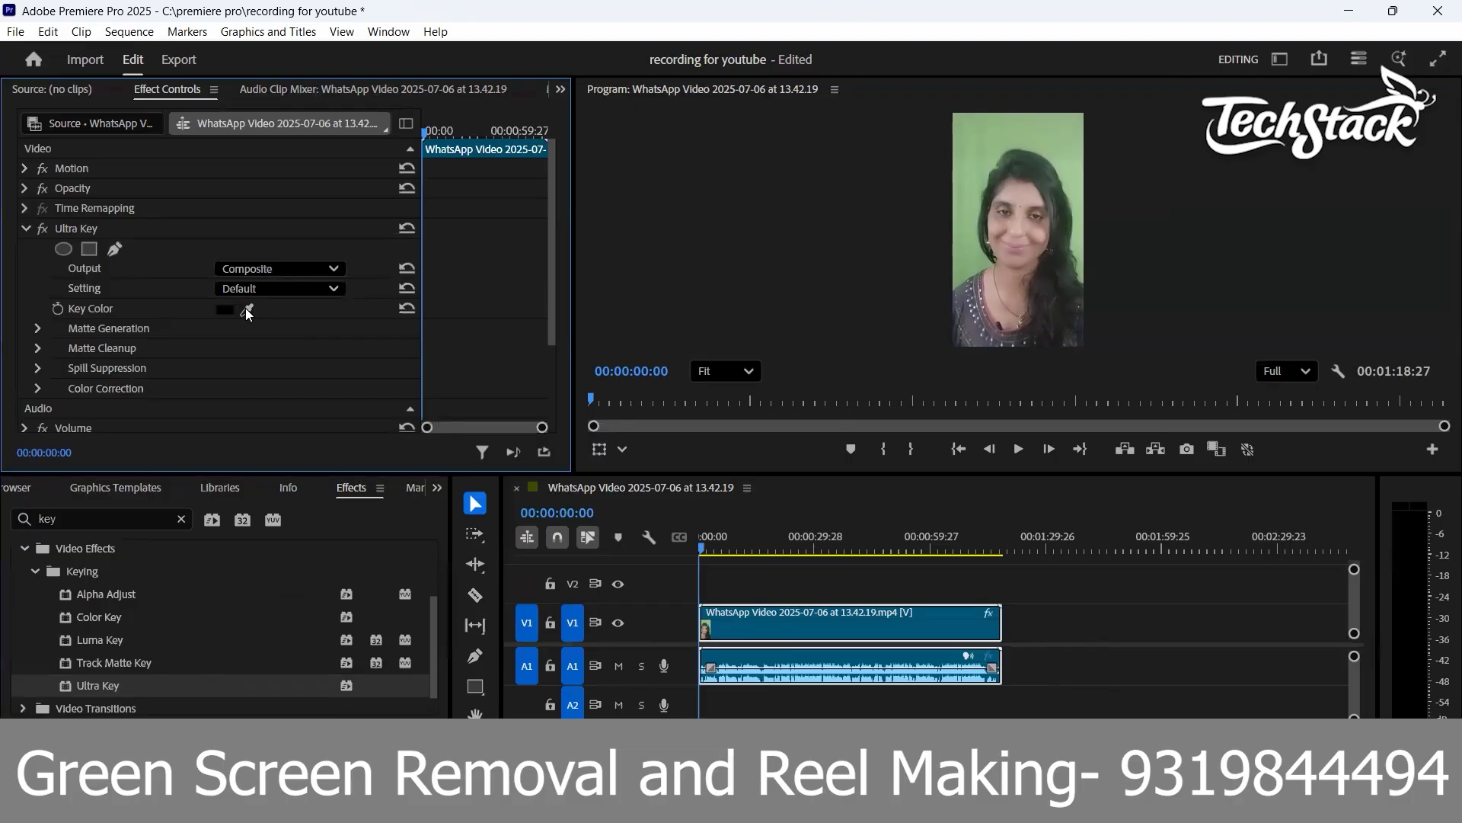
click(972, 136)
click(969, 138)
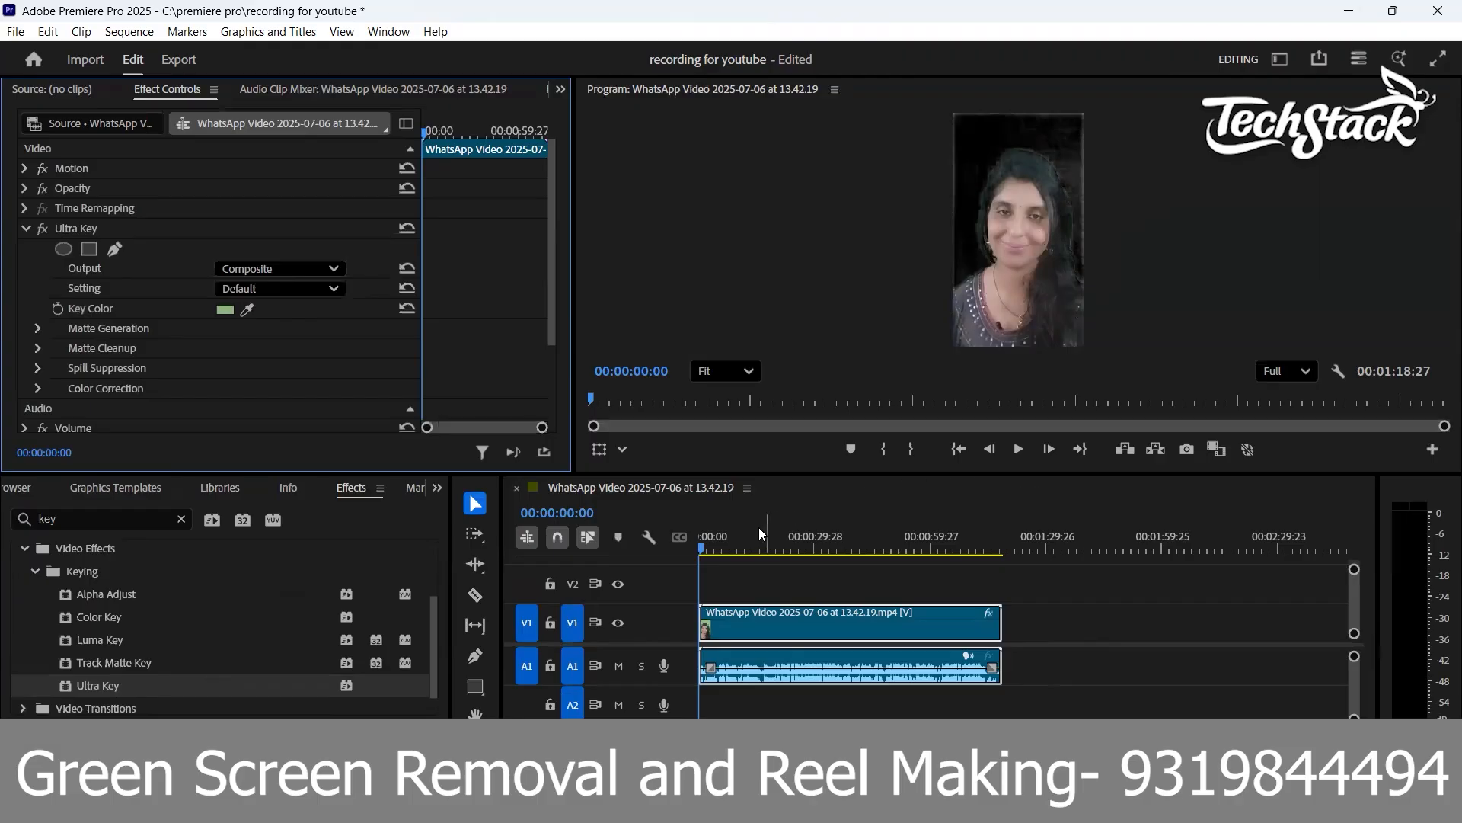
drag(710, 545, 741, 547)
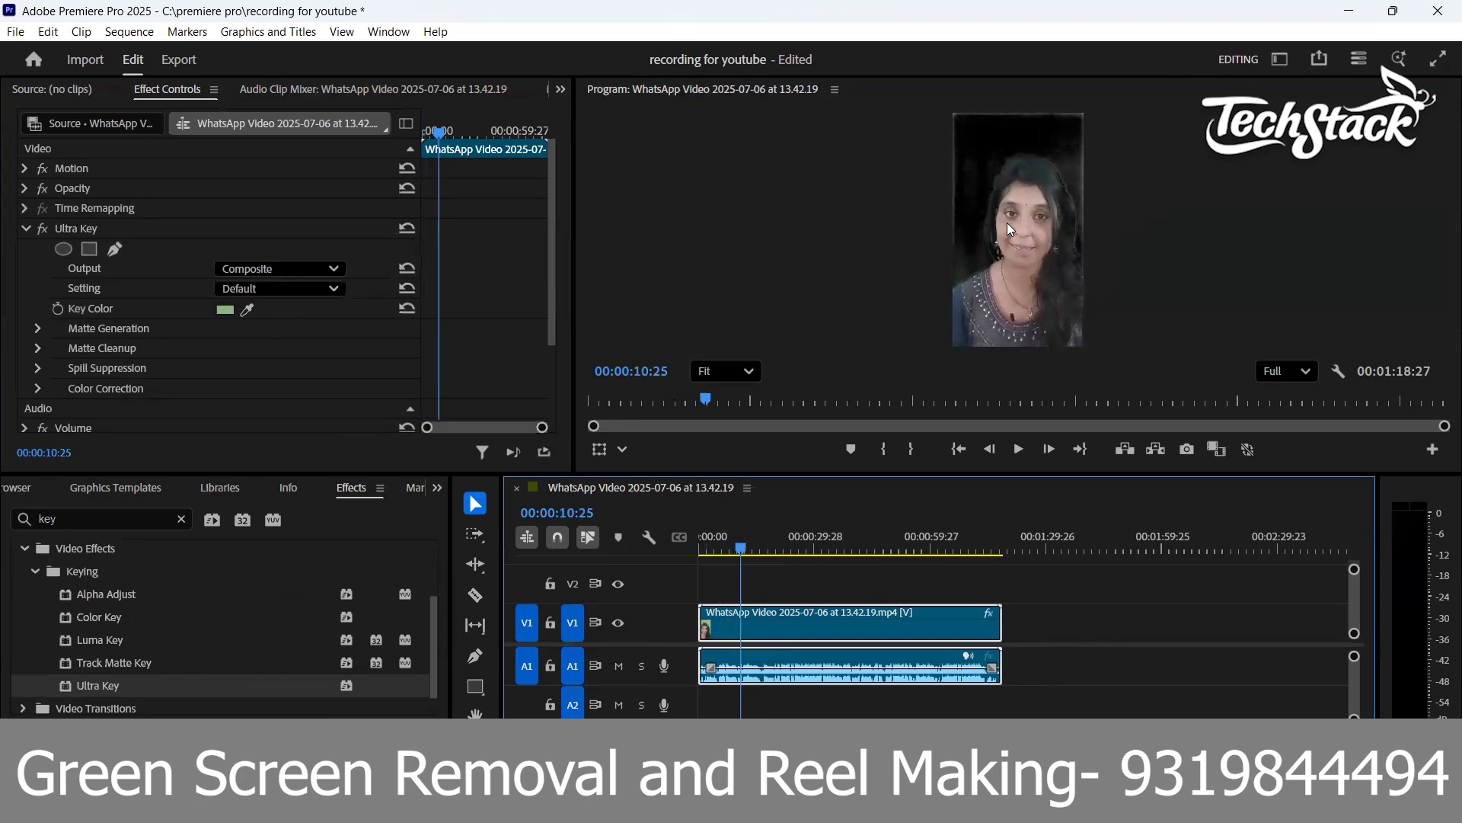
drag(745, 548, 670, 552)
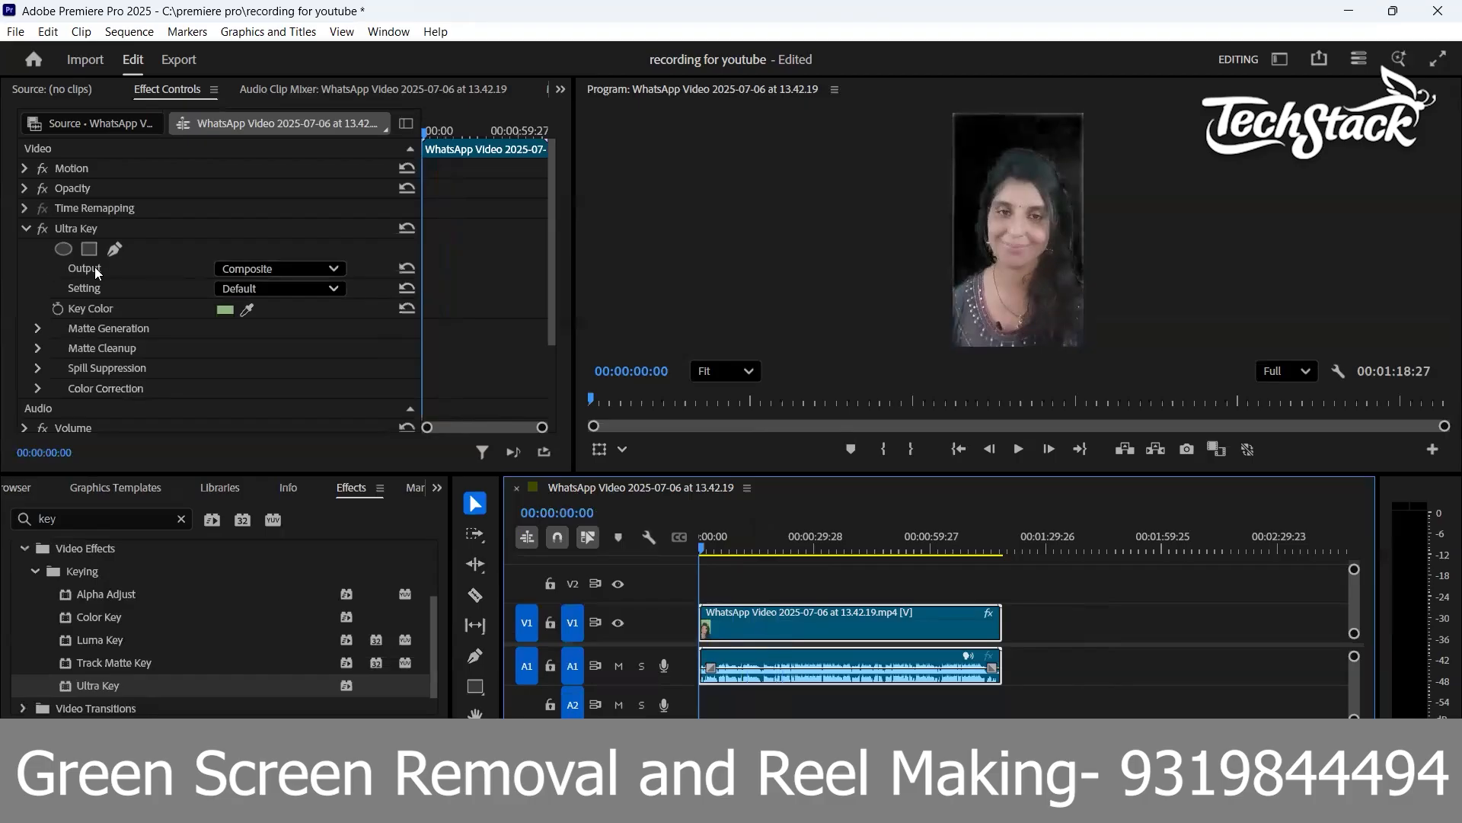
Examine the key's matte with the Ultra Key output set to Alpha Channel, and return the output to Composite
click(279, 267)
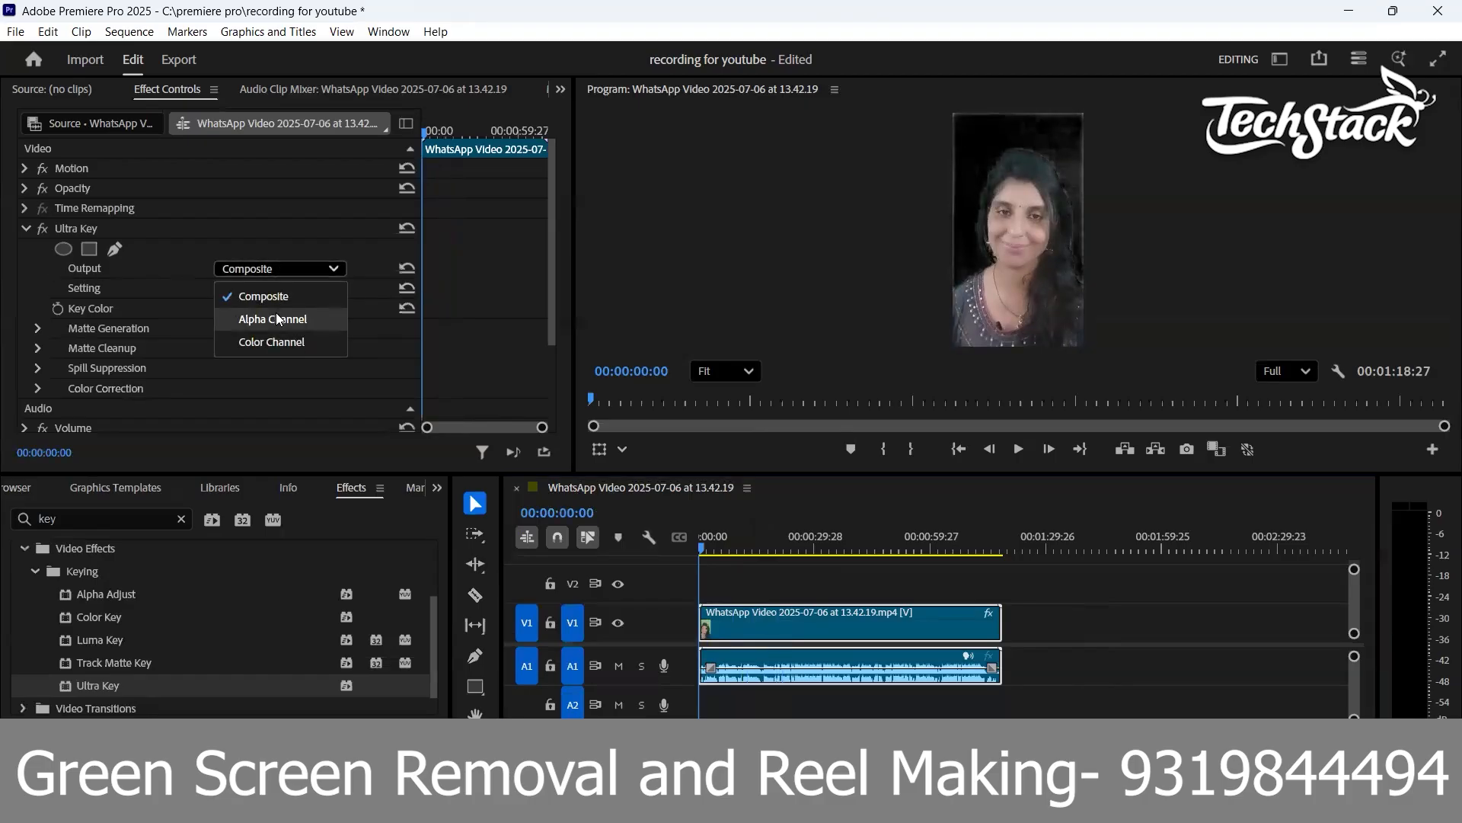
click(270, 275)
click(270, 271)
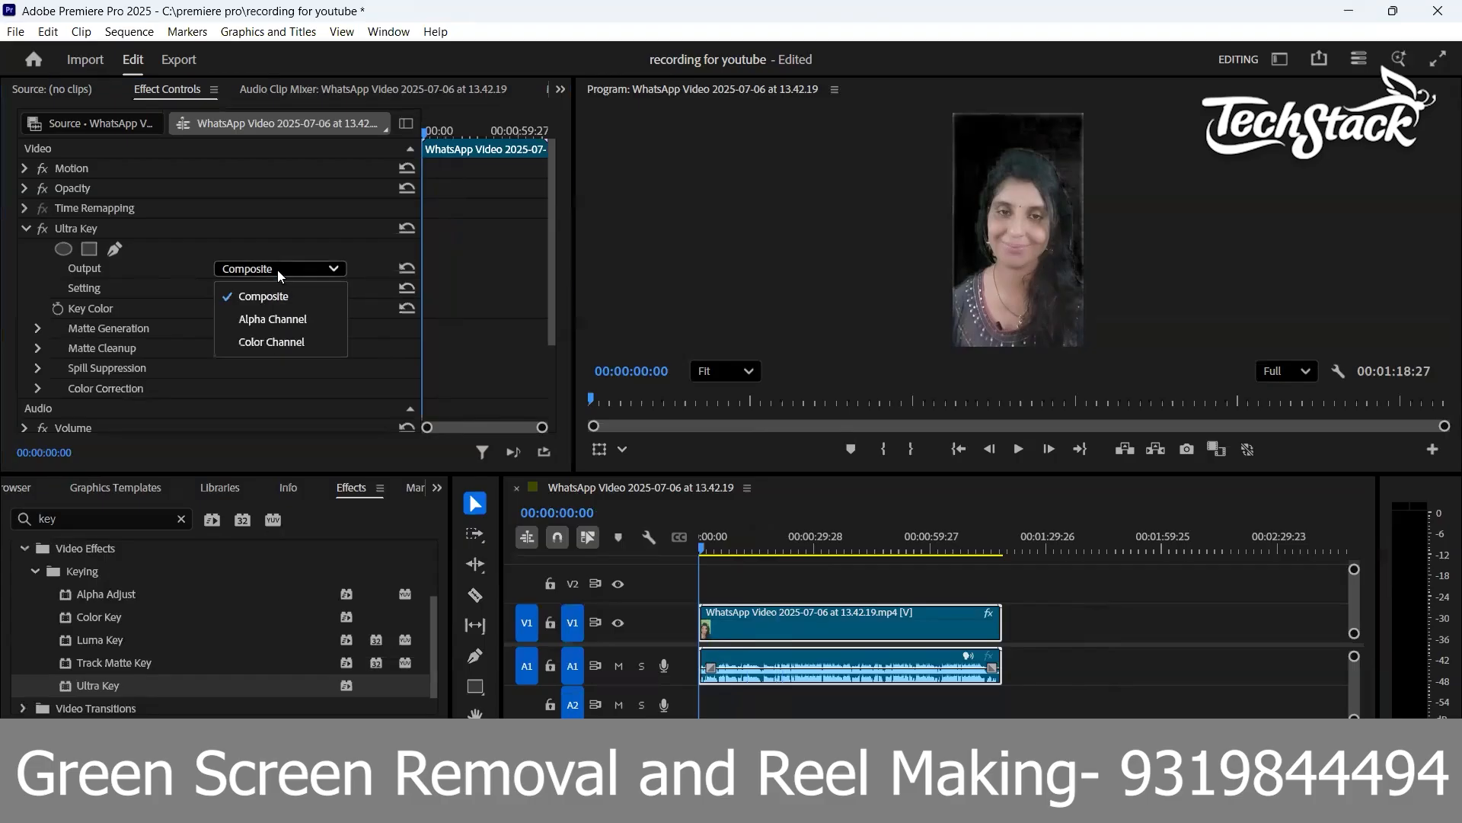
click(279, 312)
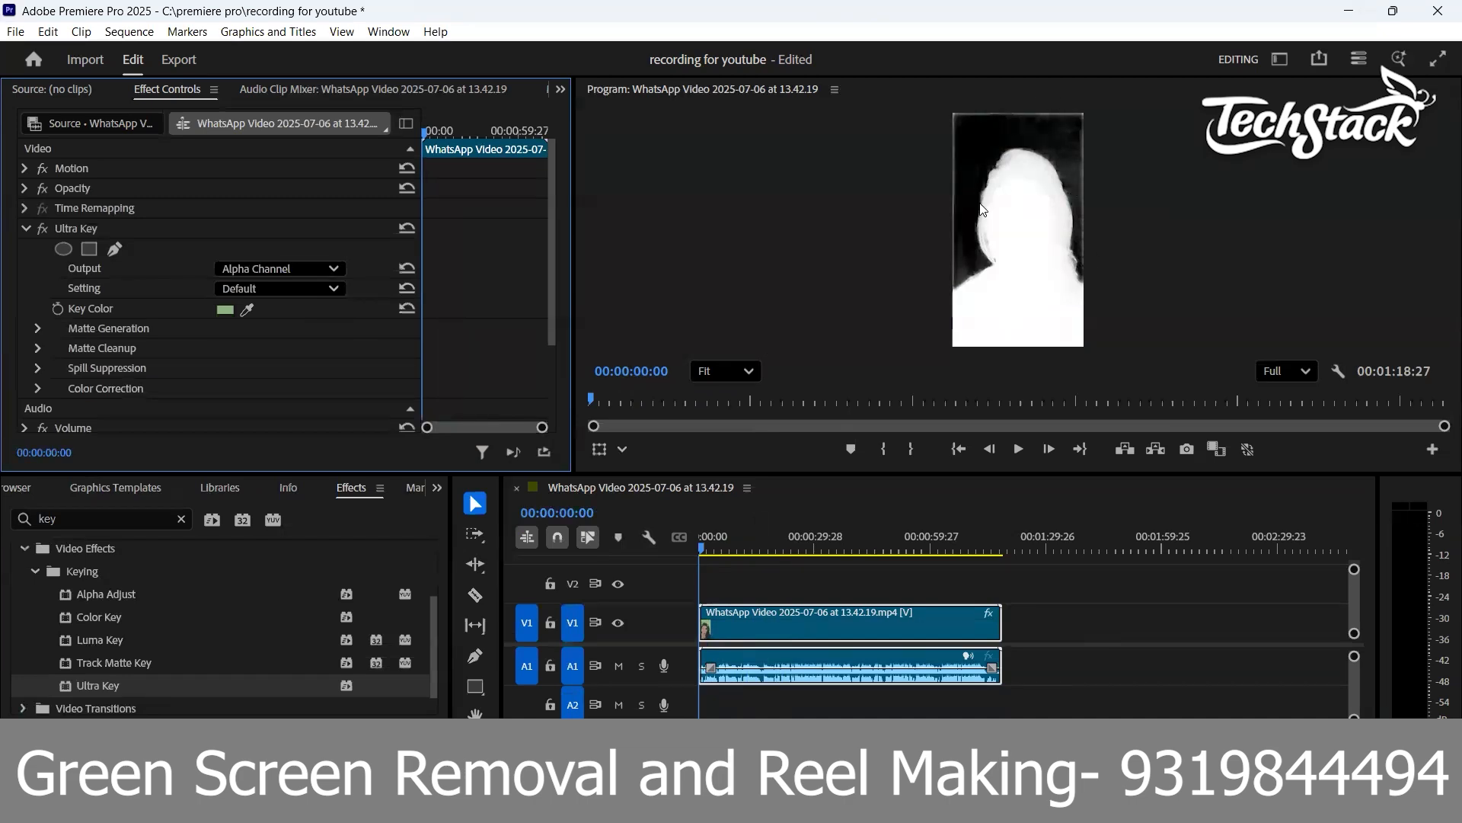
click(324, 269)
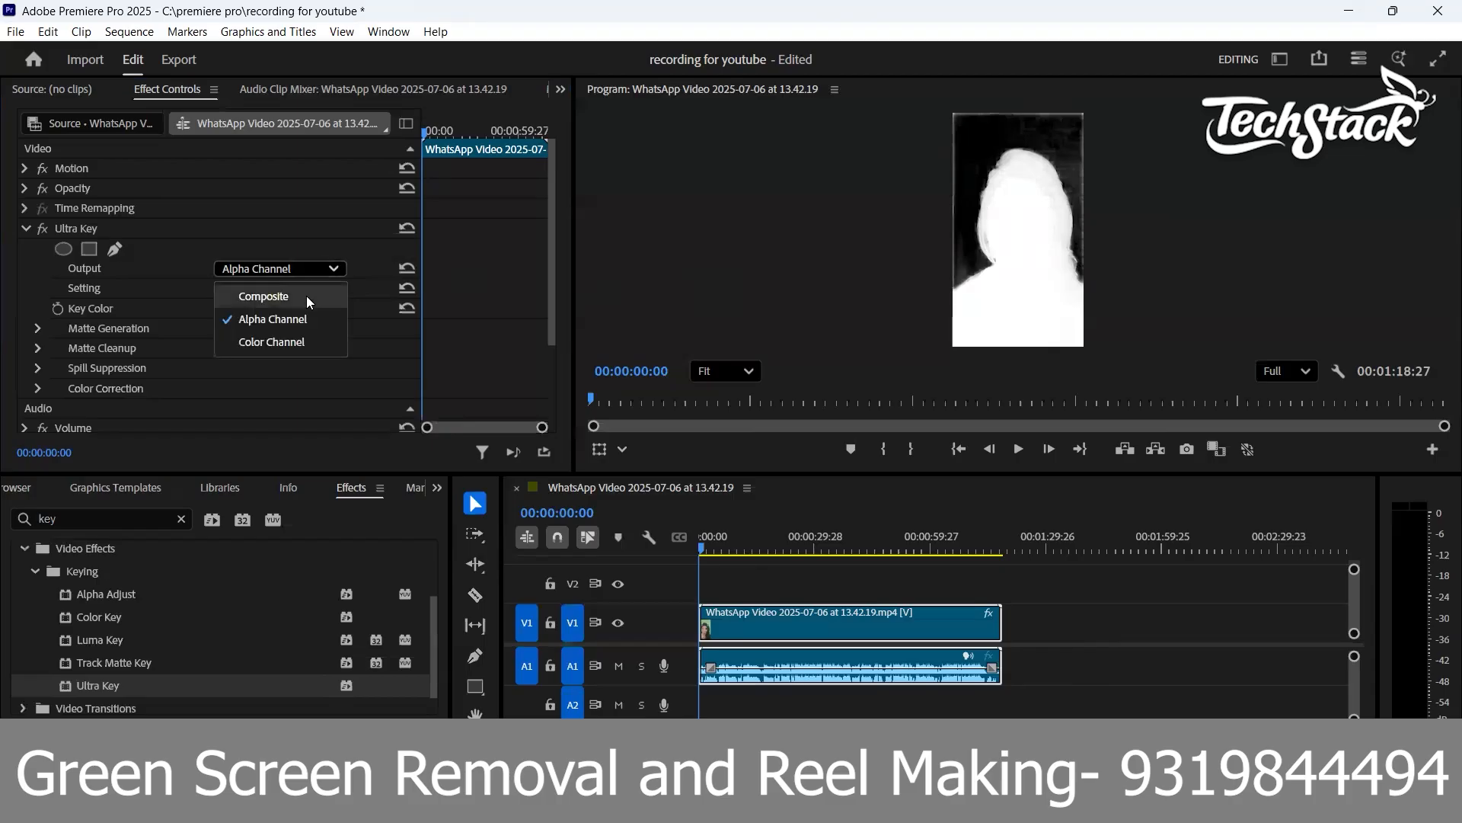
click(308, 295)
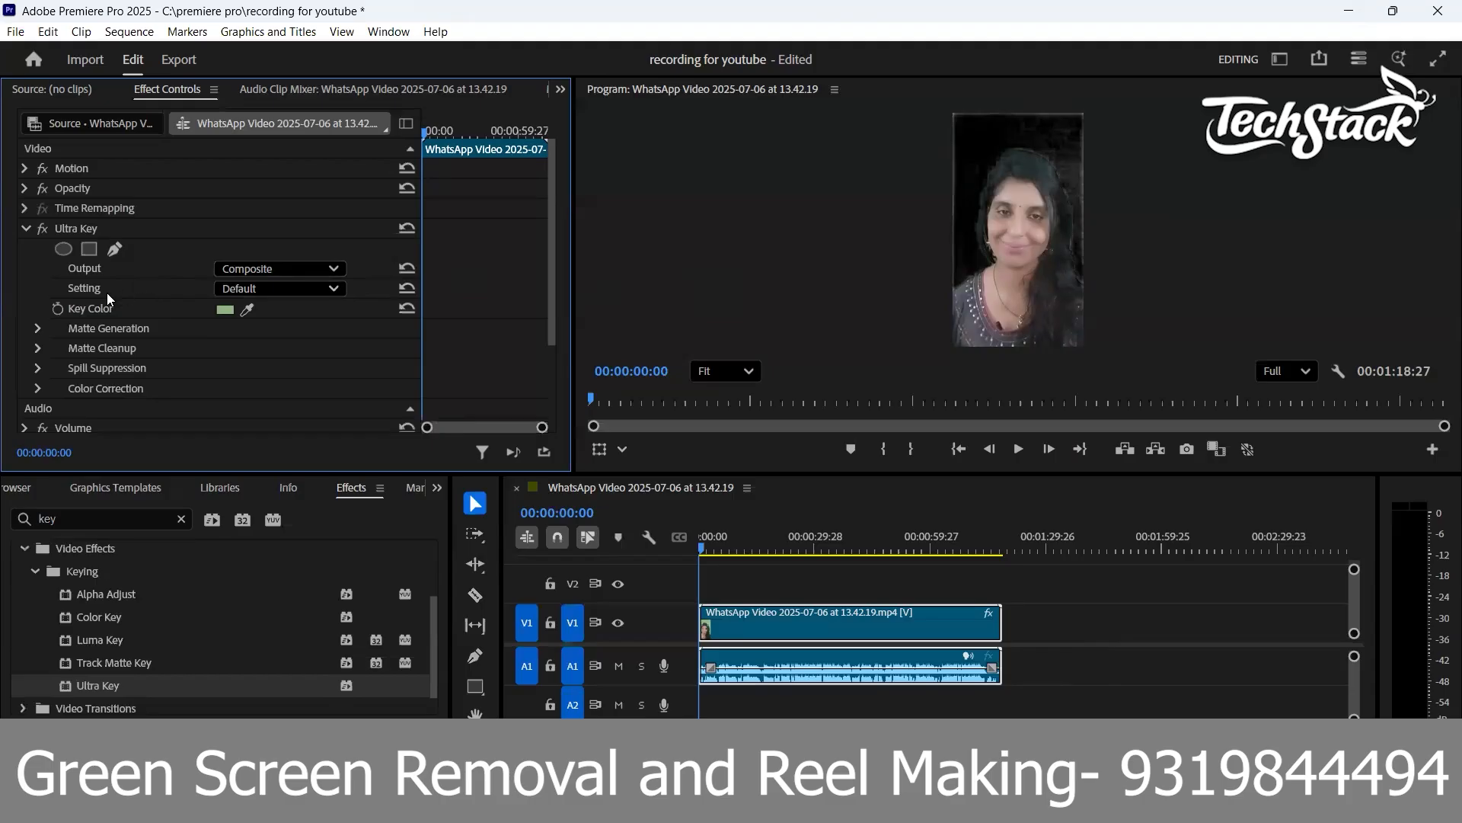
Set the Ultra Key setting to Aggressive and check the keyed background at other frames
click(279, 288)
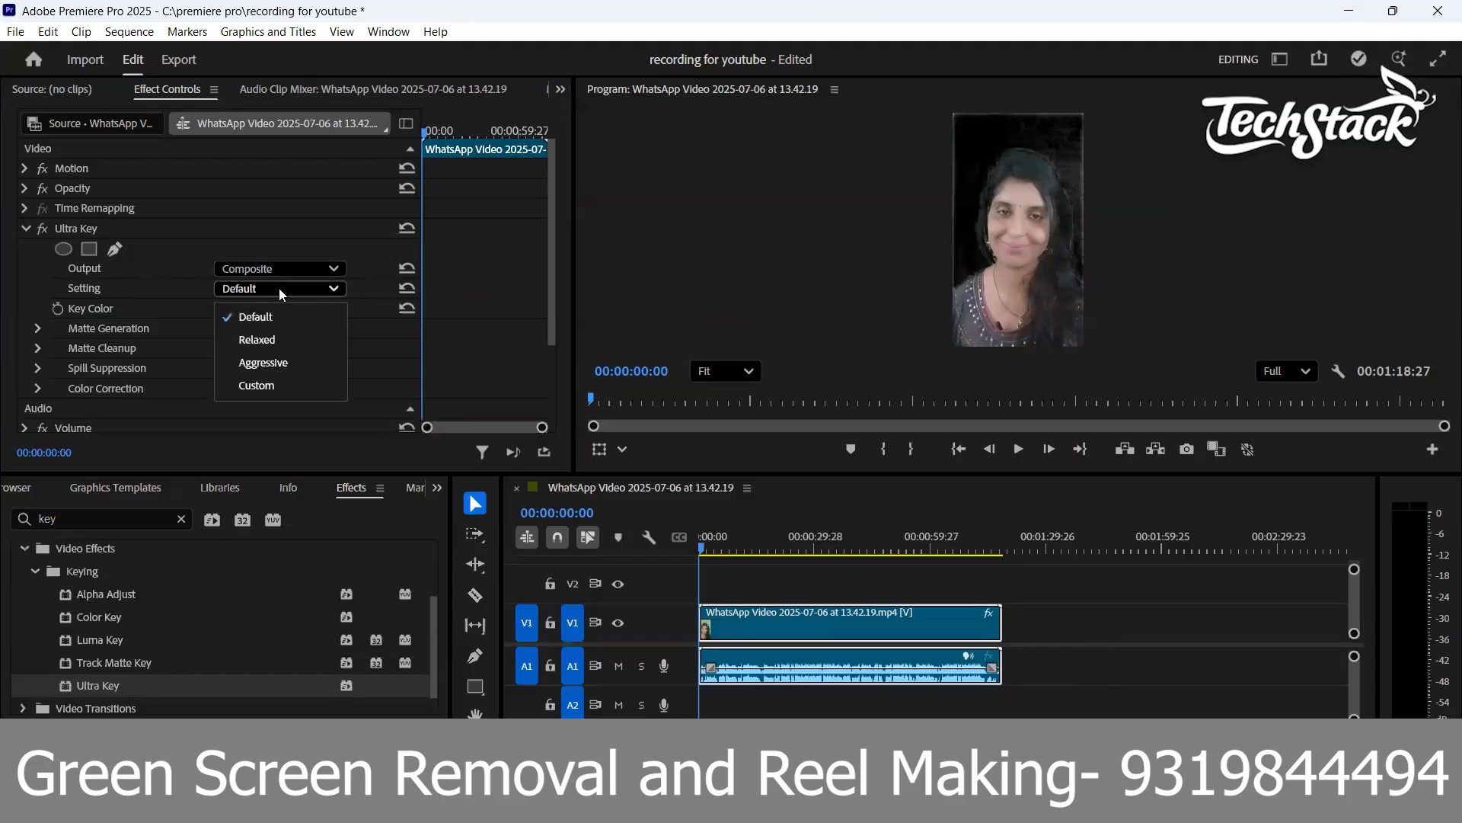
click(277, 359)
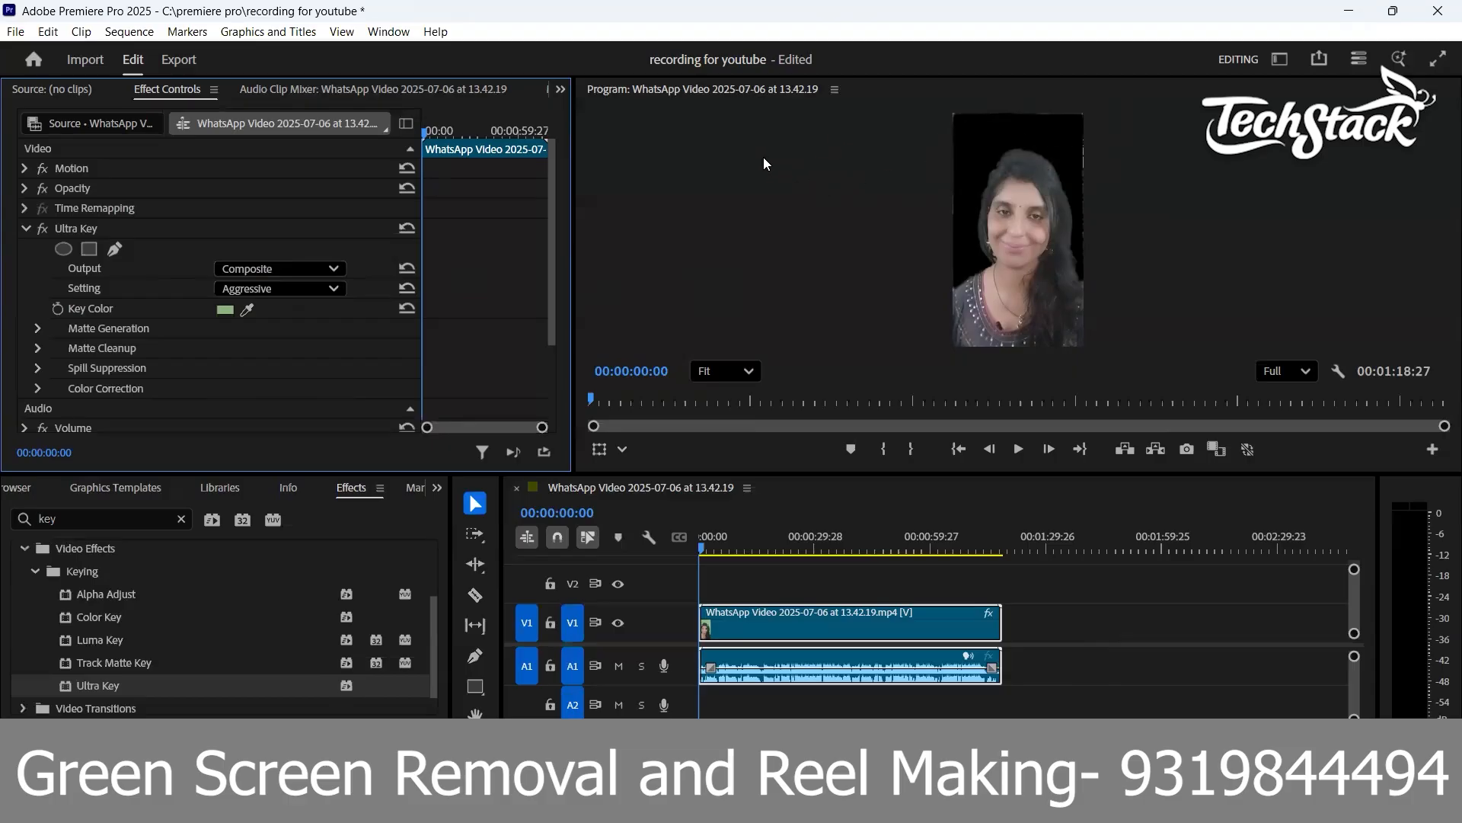
mouse_move(722, 548)
mouse_down()
mouse_move(765, 548)
mouse_move(751, 548)
mouse_up()
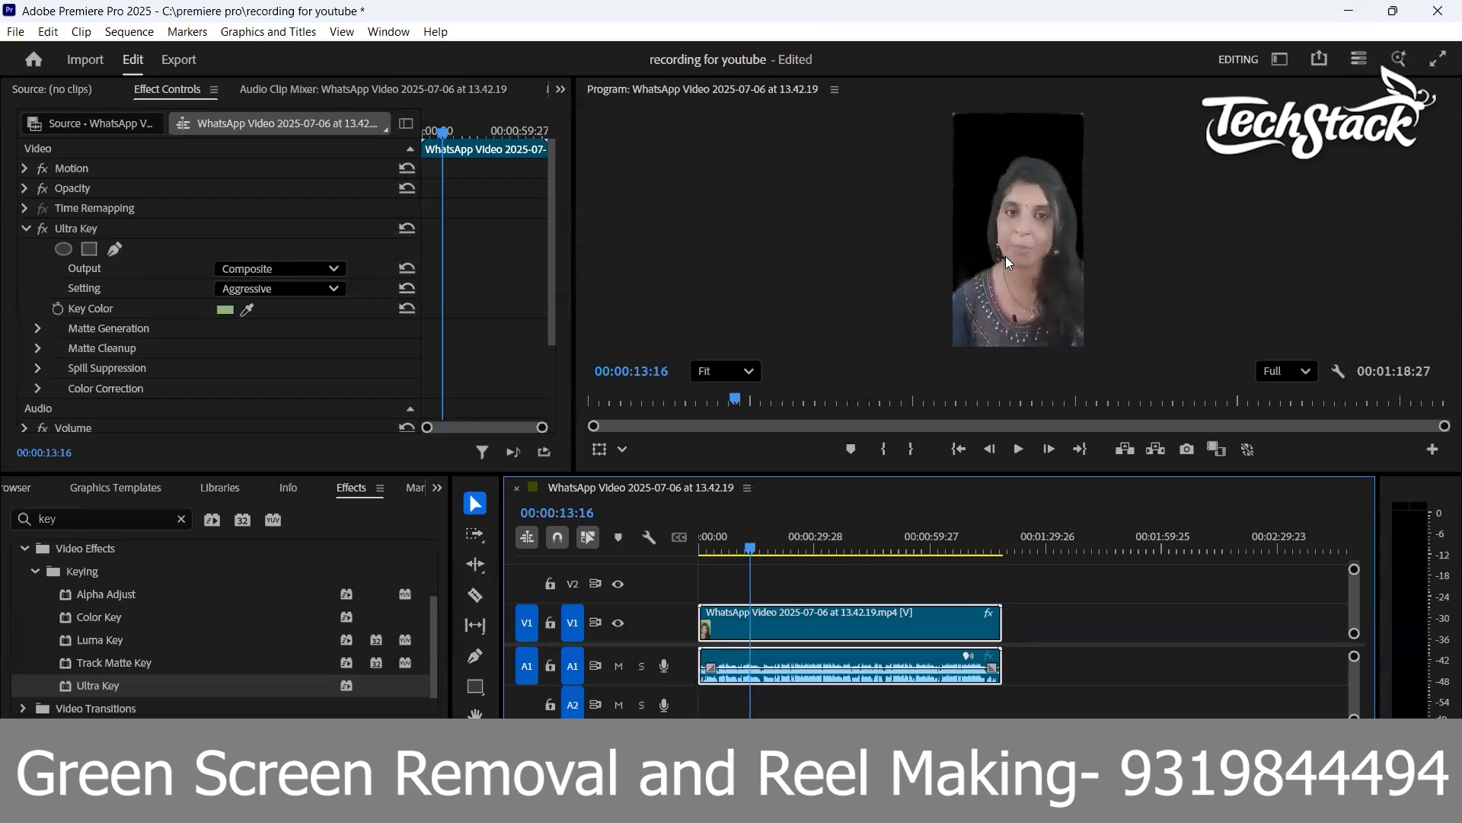
drag(750, 540, 727, 547)
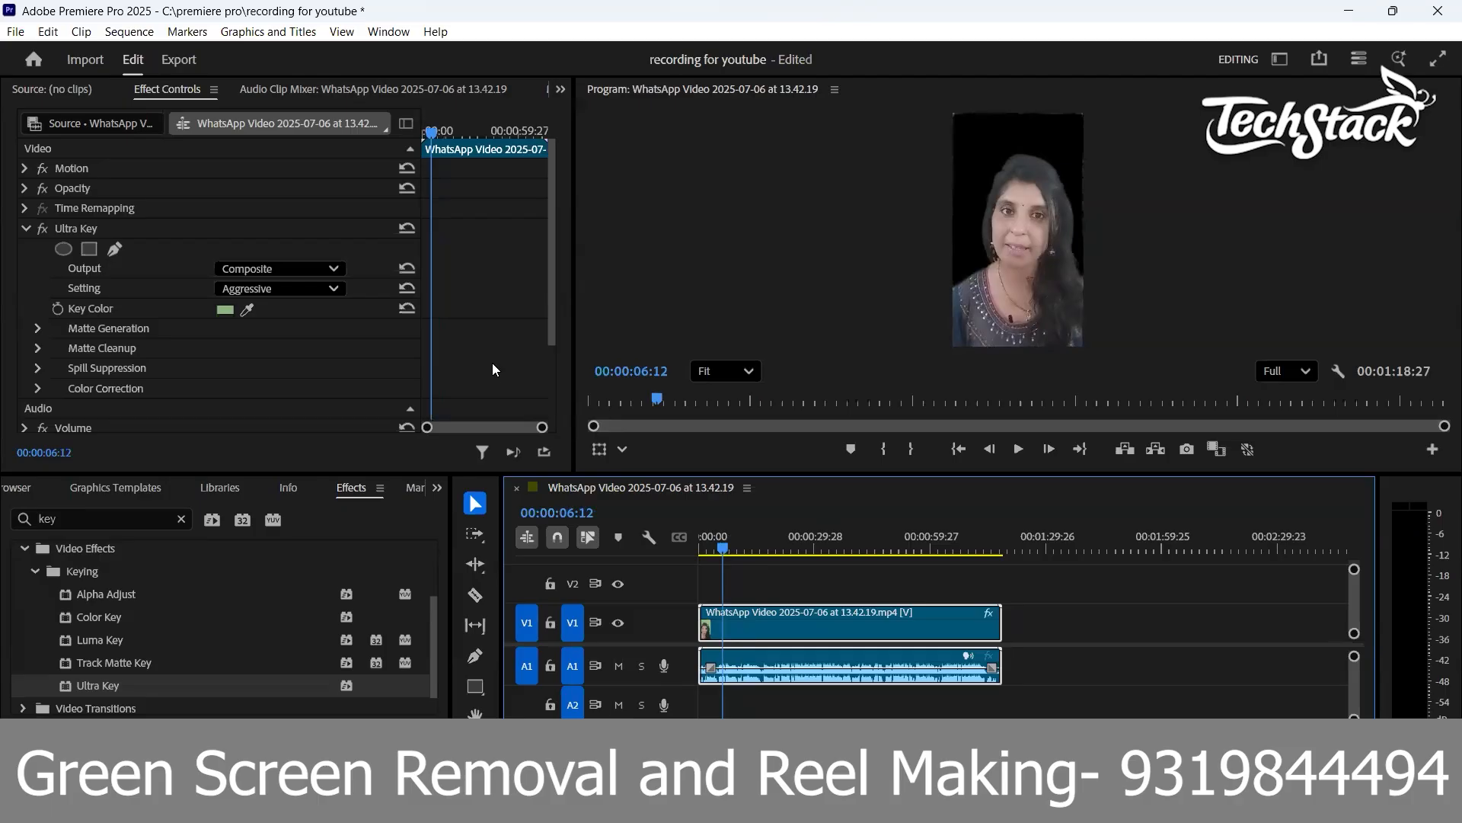
Draw a closed free-form bezier opacity mask around the woman, extending past the frame's sides and lower edge
click(24, 227)
click(26, 189)
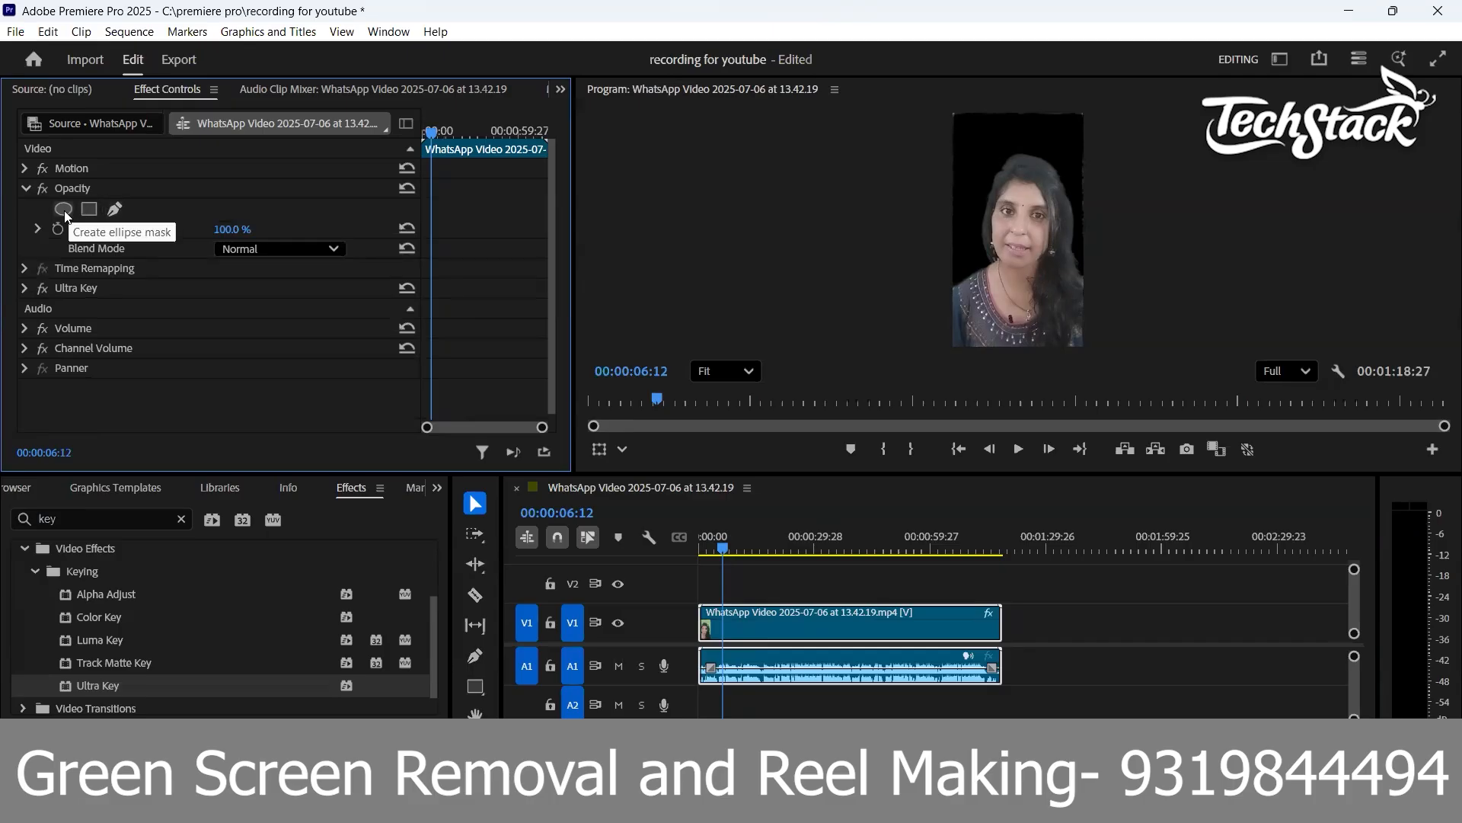
click(114, 209)
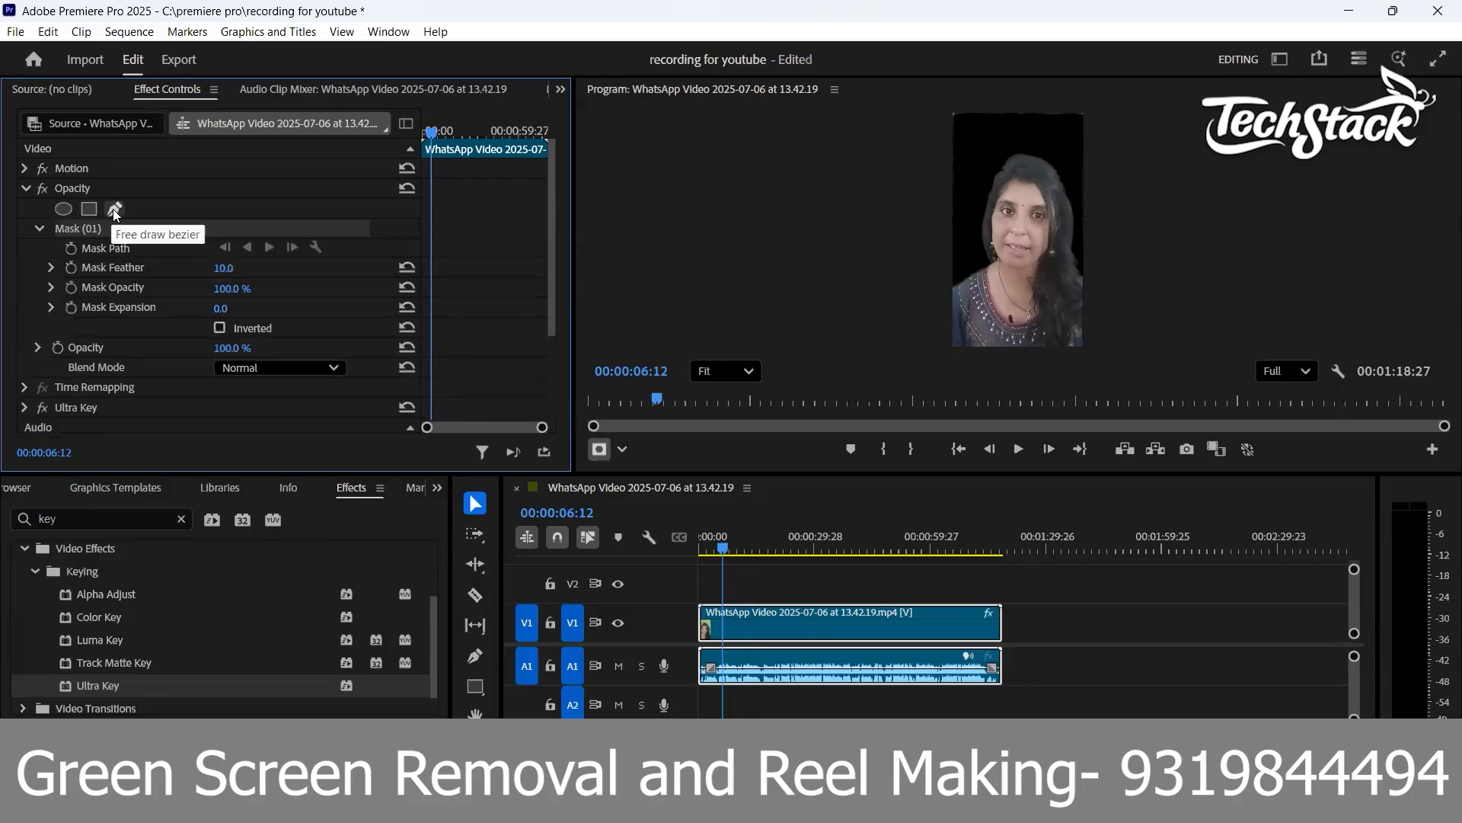
click(921, 287)
drag(966, 206, 1094, 233)
click(1102, 254)
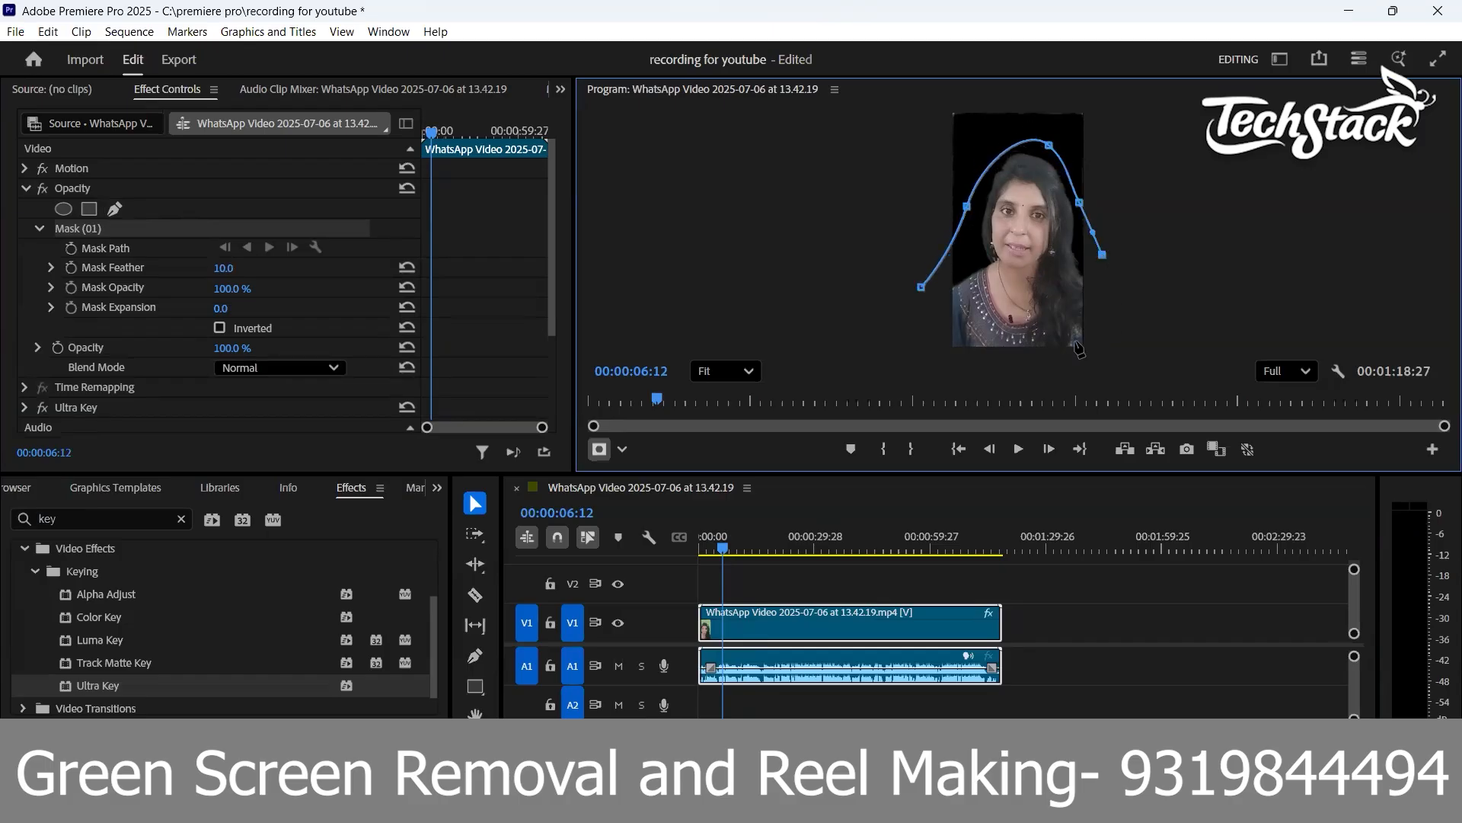
drag(945, 335, 795, 116)
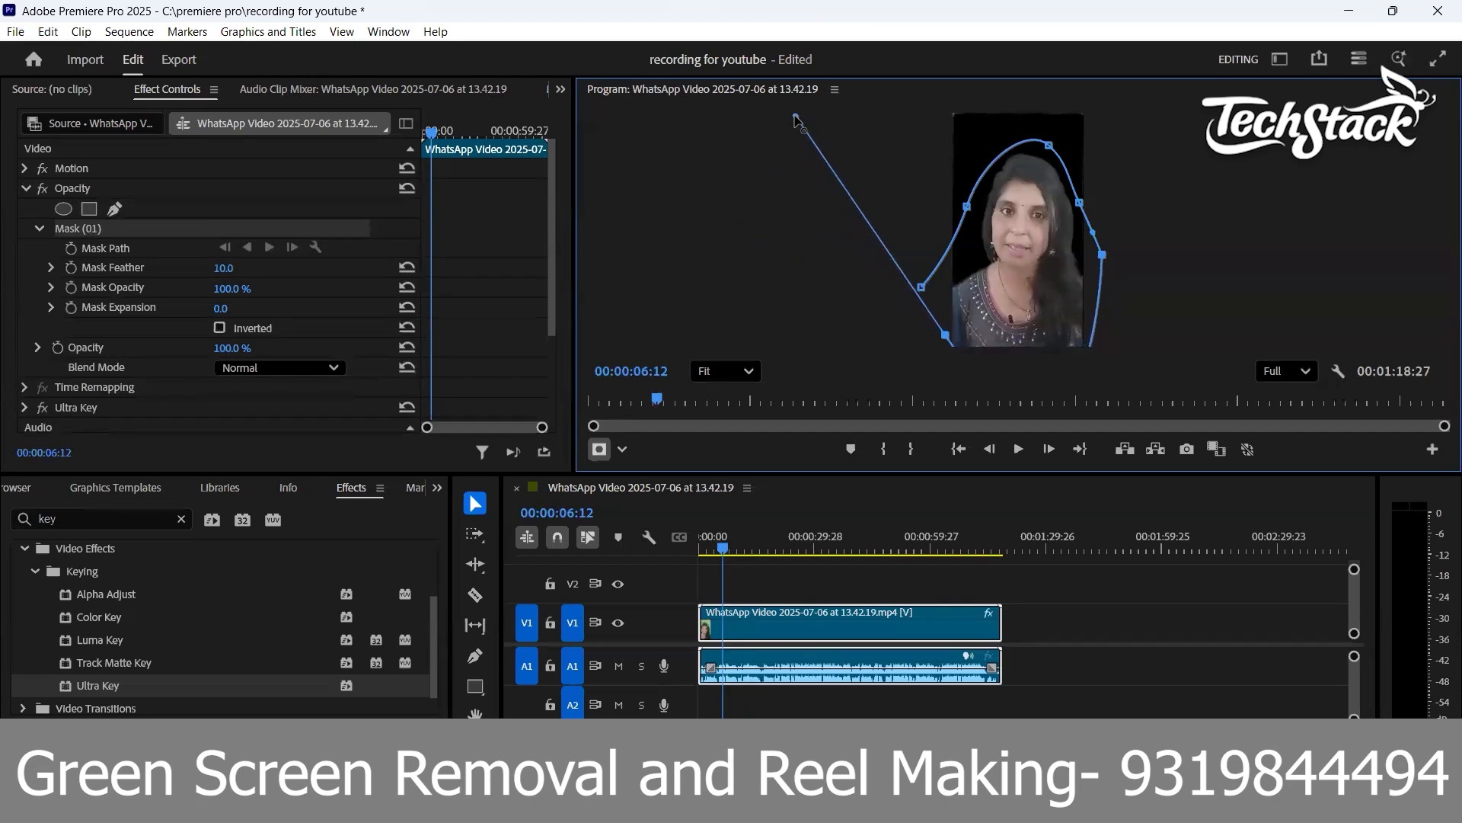
click(921, 287)
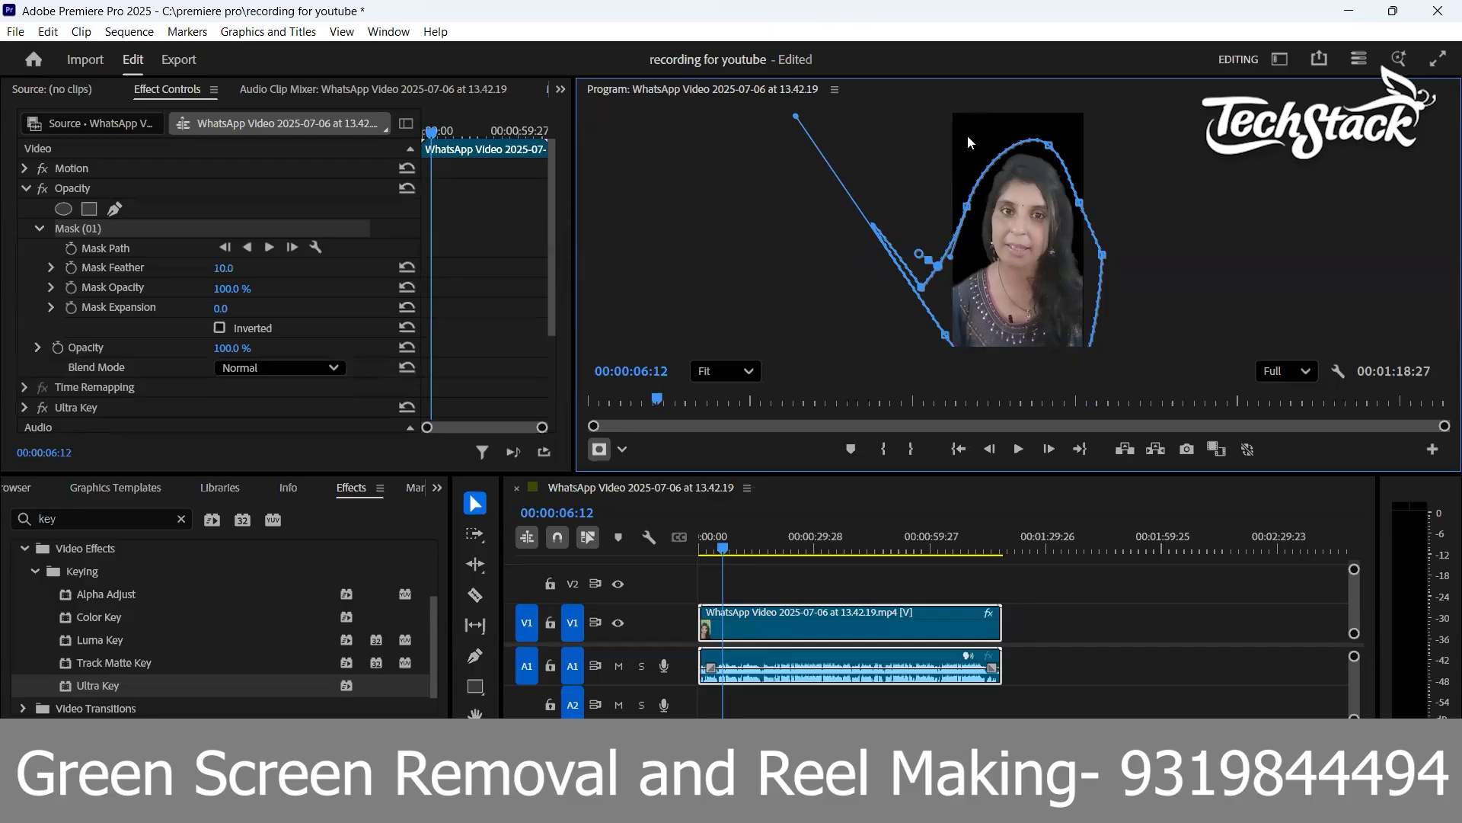
Delete the opacity mask to compare the frame edges, and undo the deletion
click(45, 228)
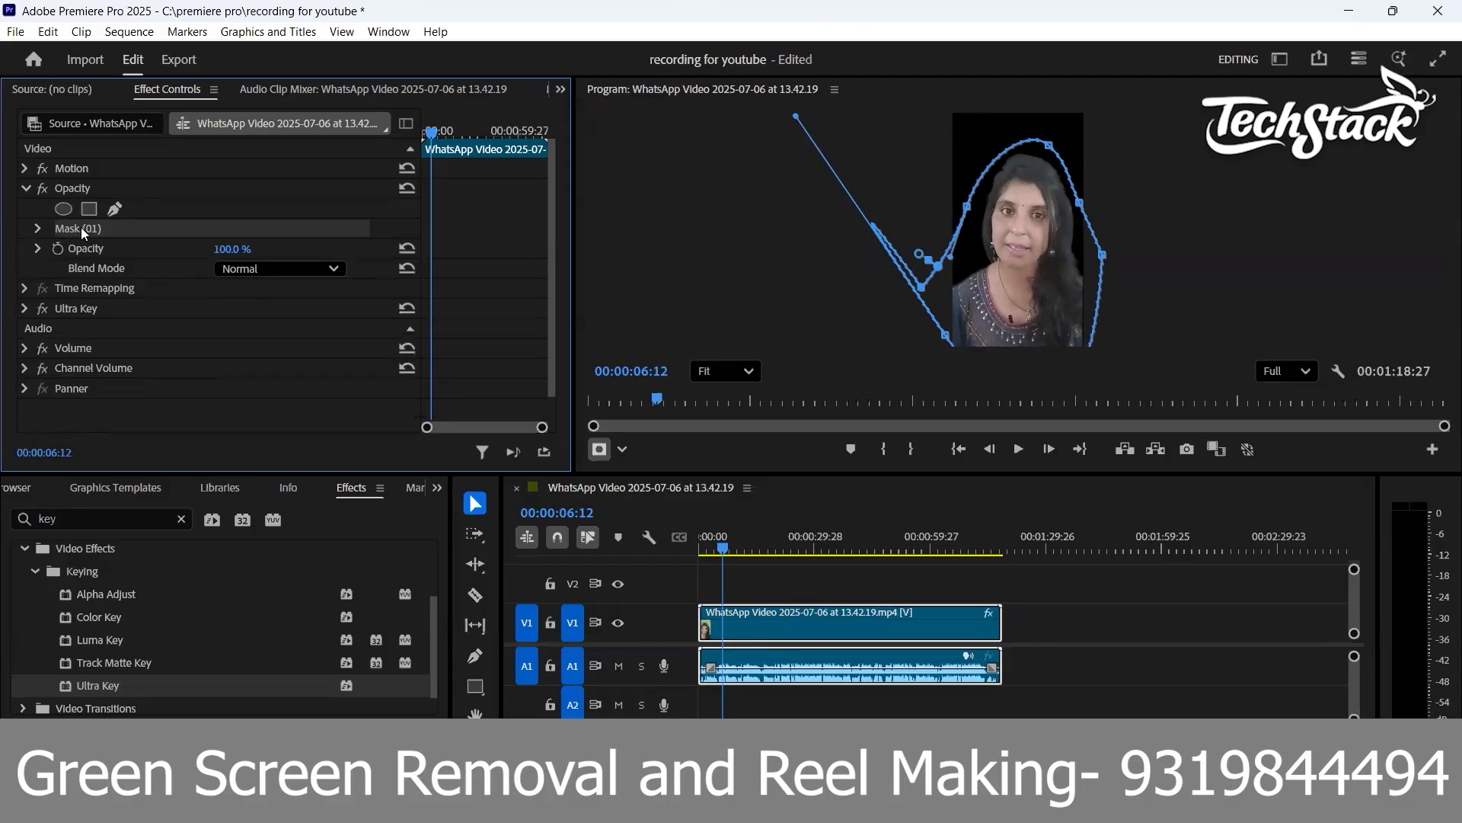
key(Delete)
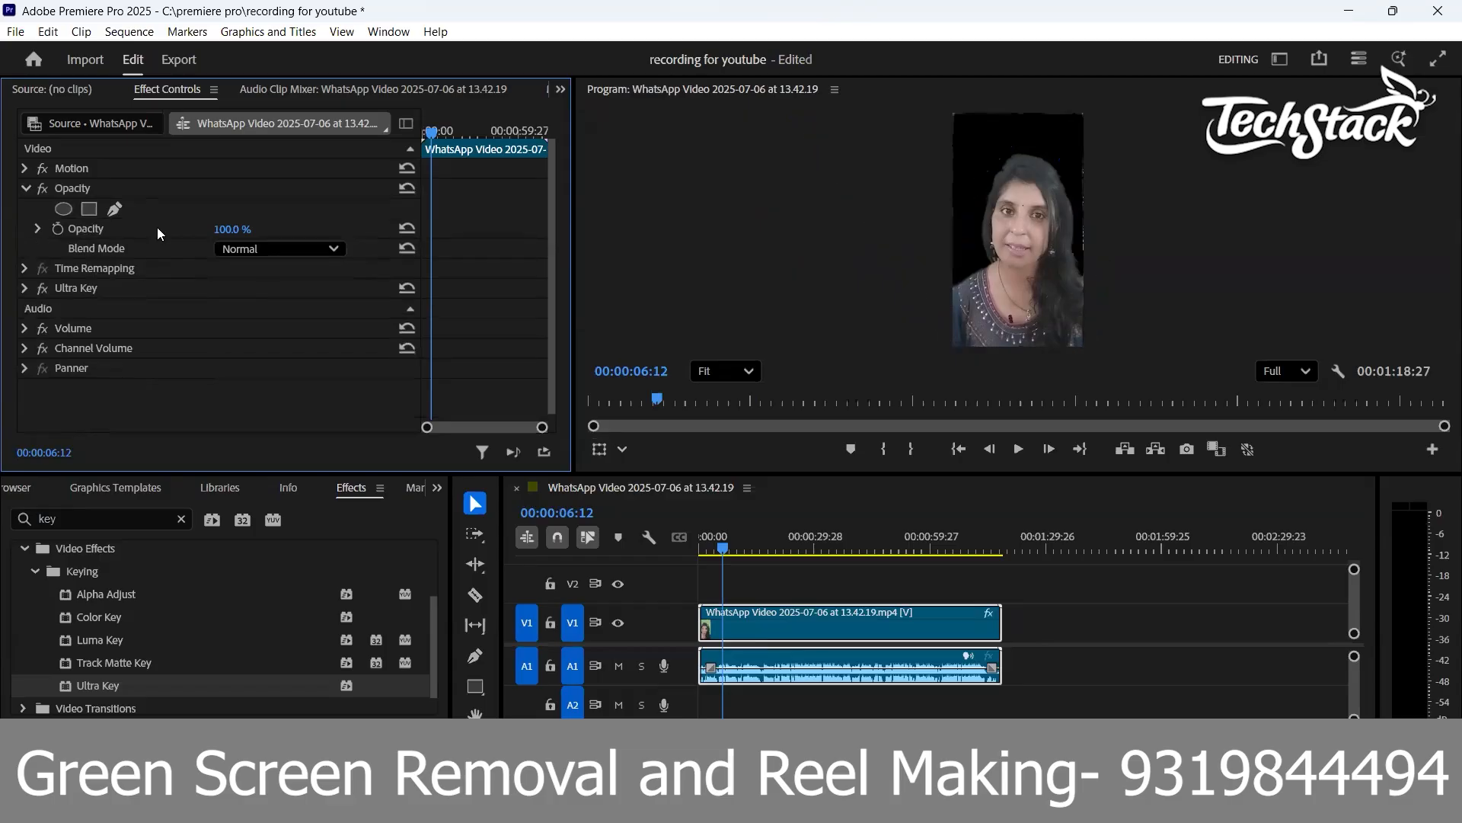
key(ctrl+z)
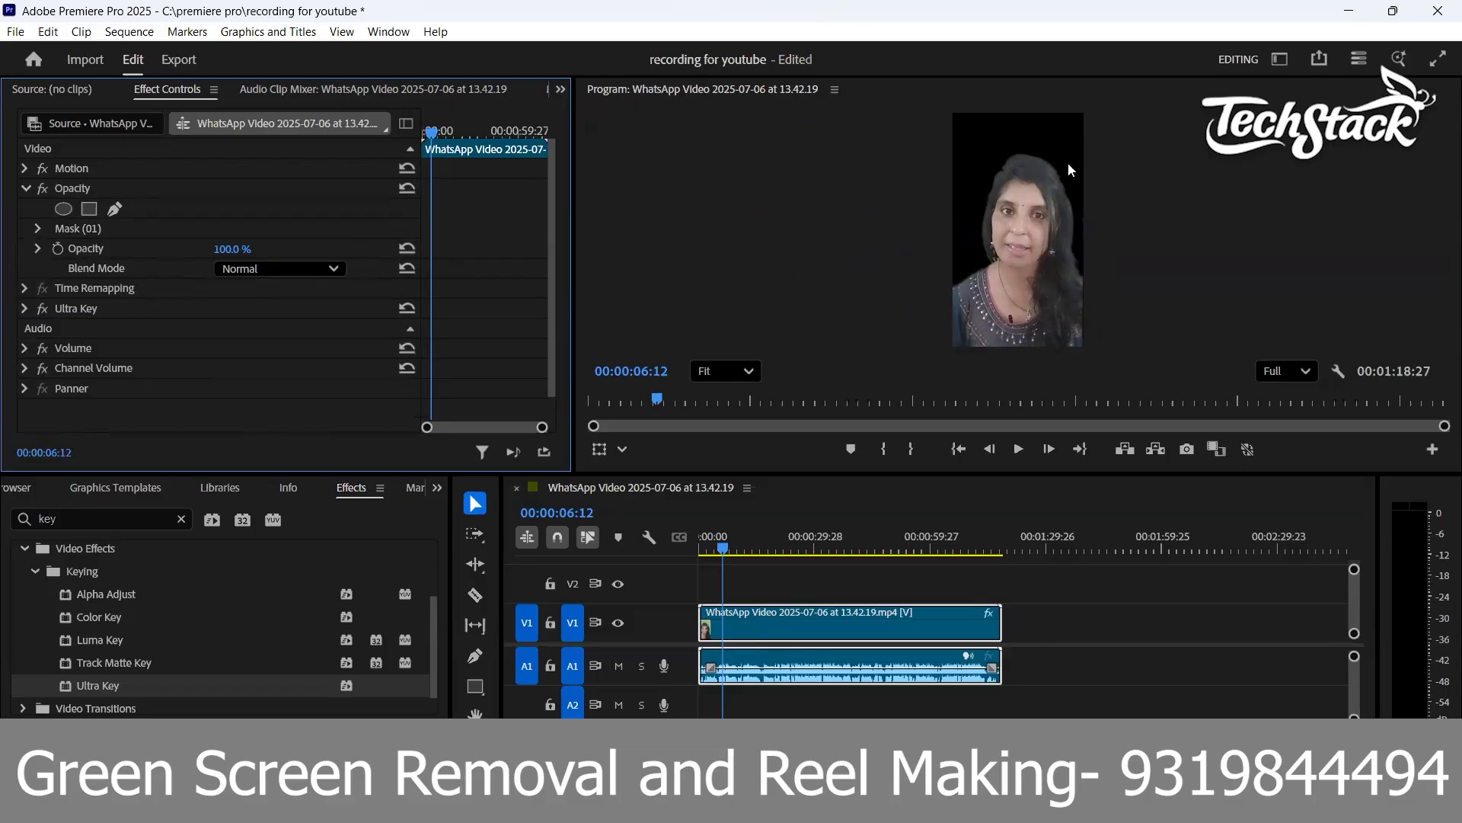
click(767, 547)
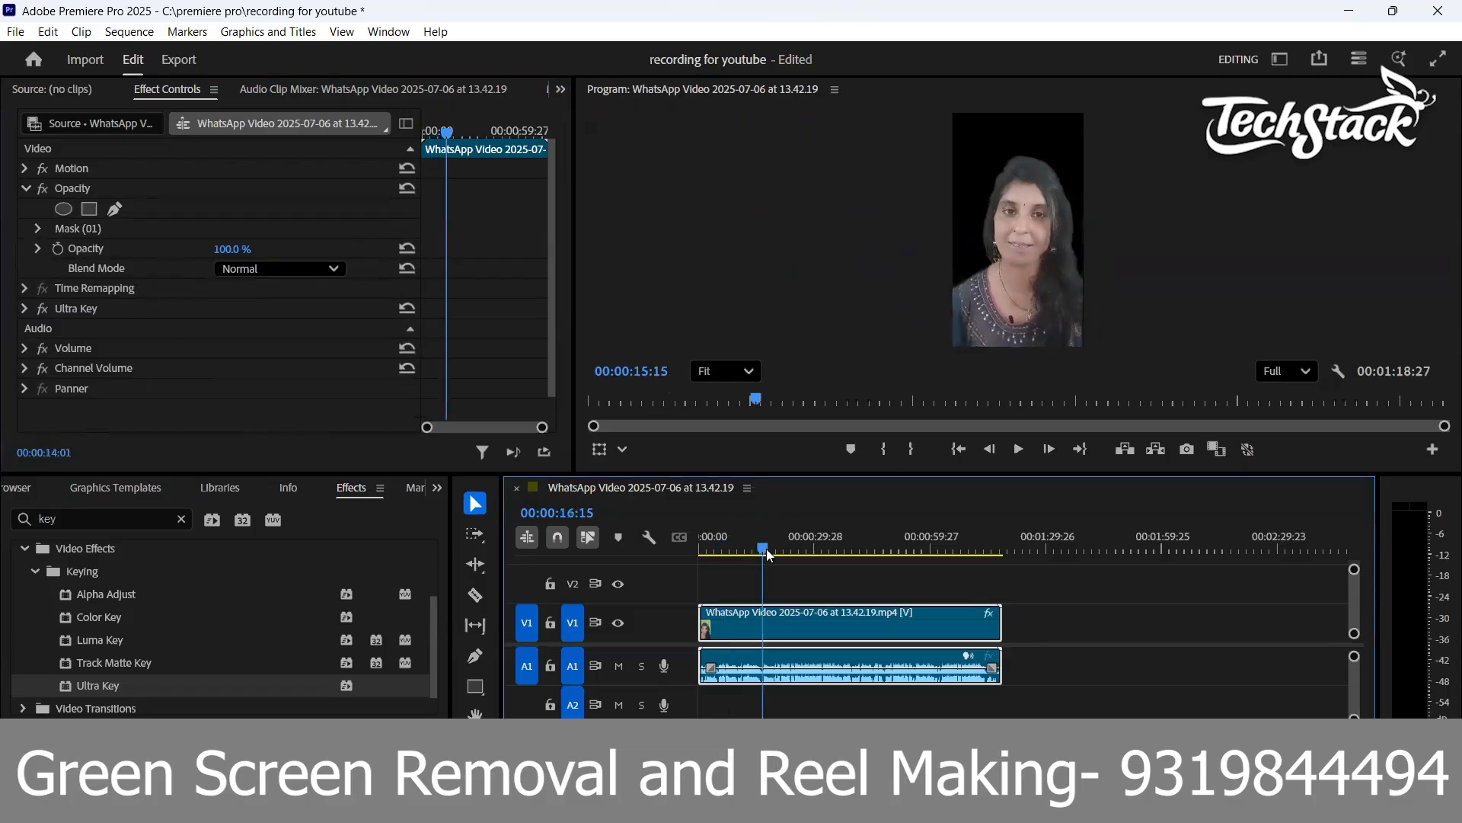
Move the WhatsApp video up to V2 and place images.jpg from the Downloads folder on V1 for the video's full length
drag(821, 617, 929, 568)
click(1052, 574)
key(alt+Tab)
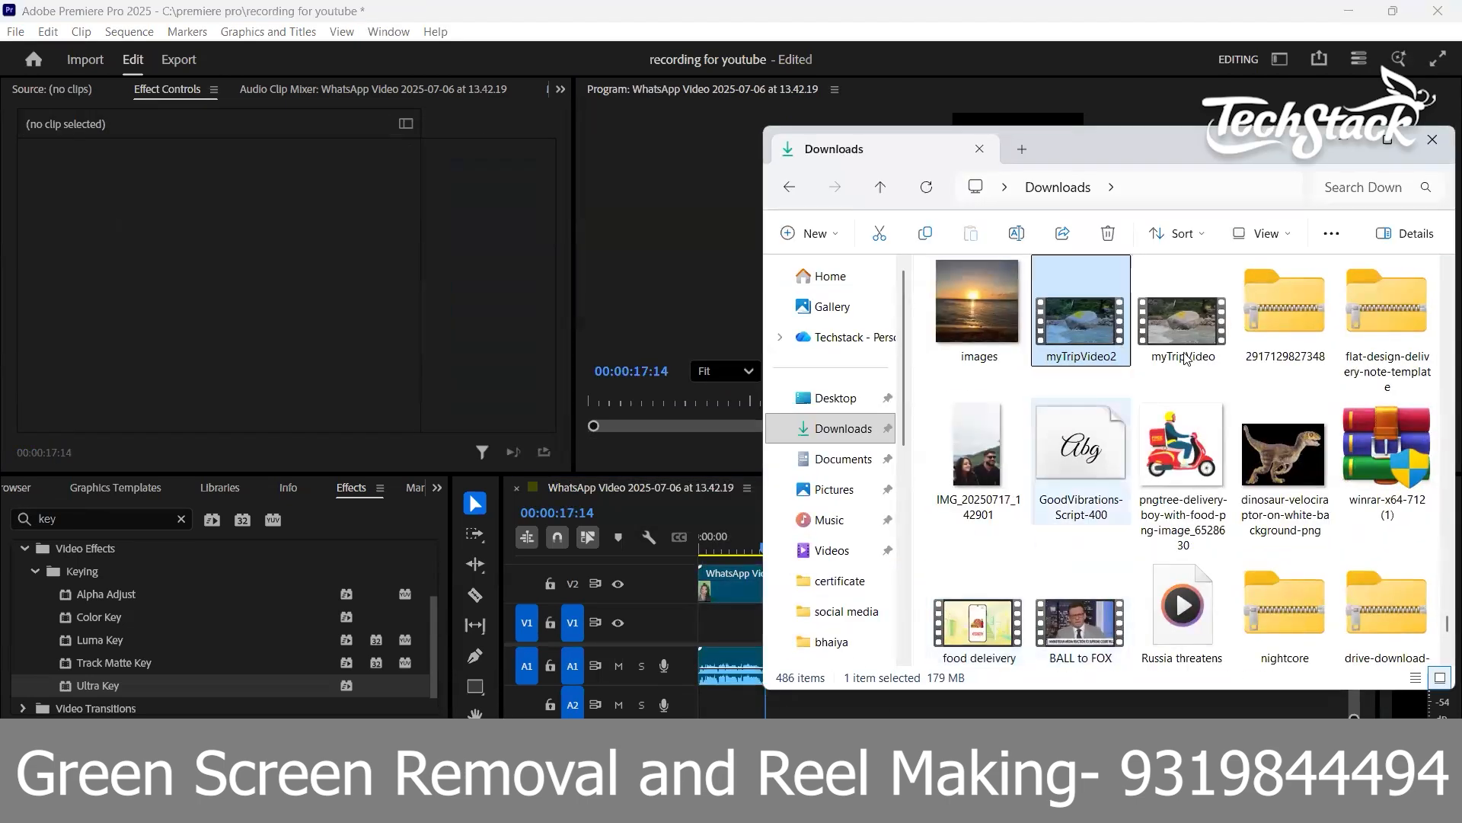
click(1009, 308)
drag(1009, 309, 1002, 619)
click(1345, 140)
Scale images.jpg to 403 so it fills the frame behind the woman, and play back the composite
click(943, 631)
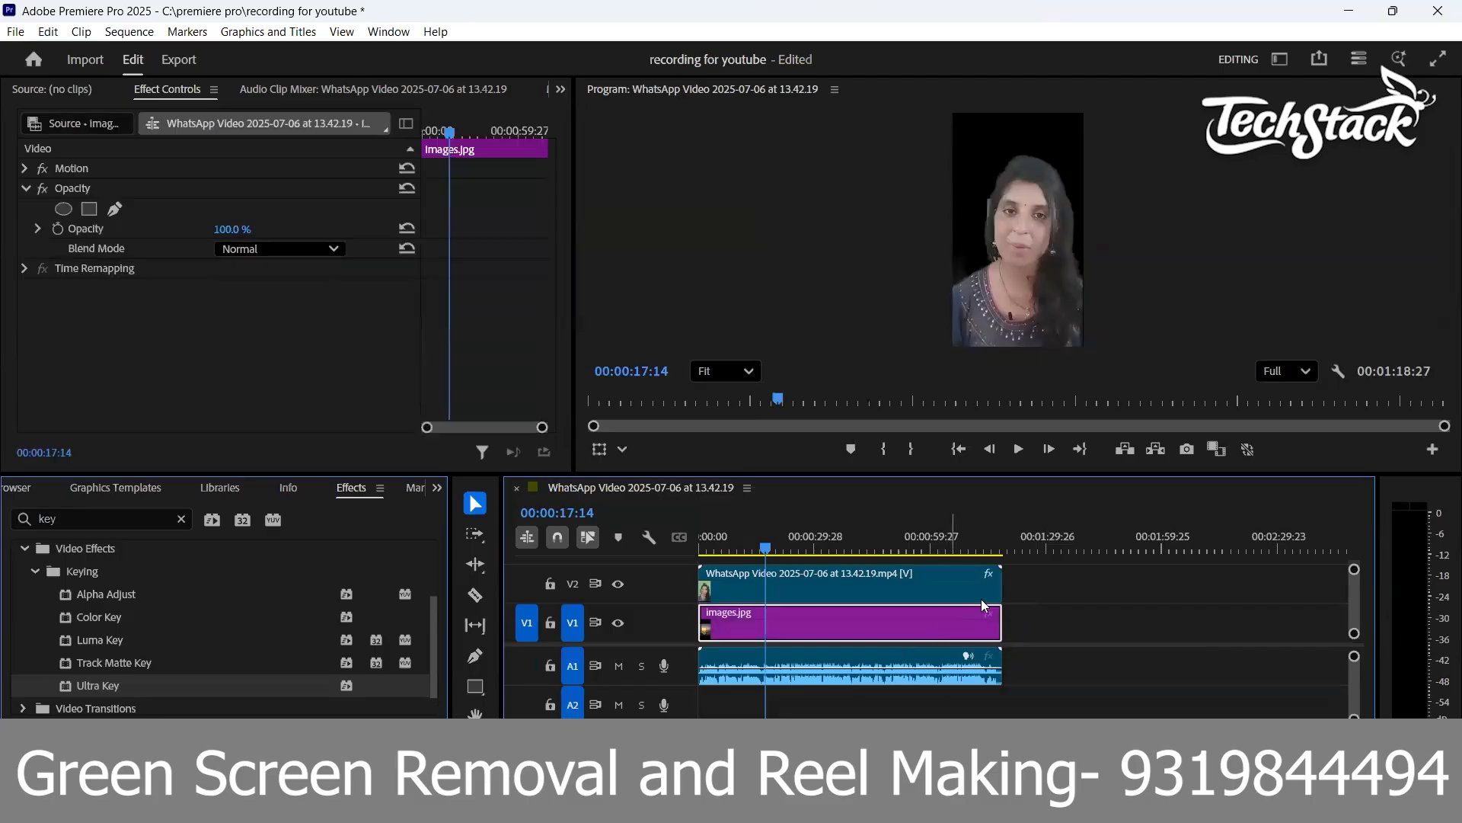
click(26, 169)
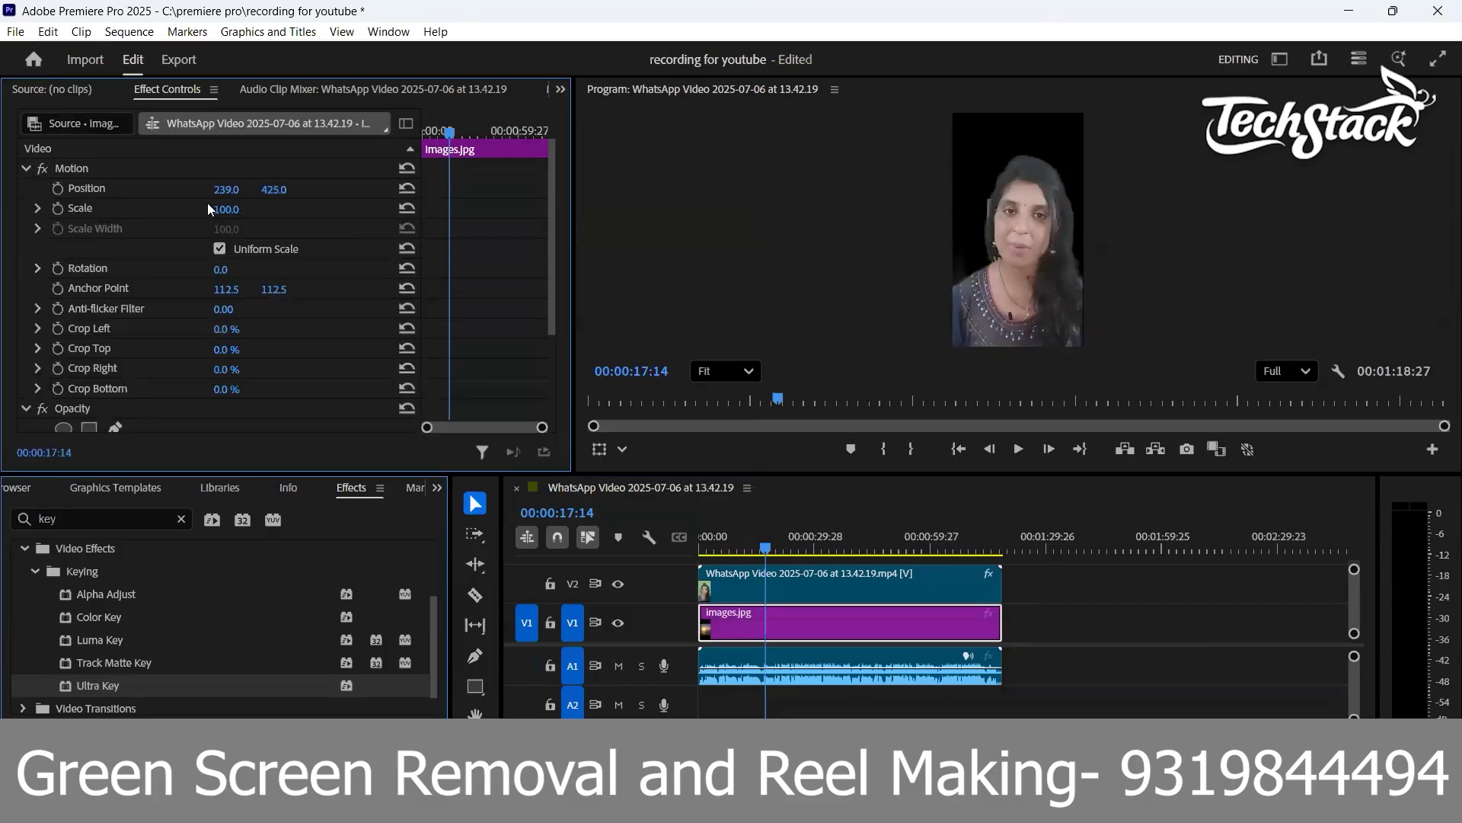
drag(226, 215, 241, 211)
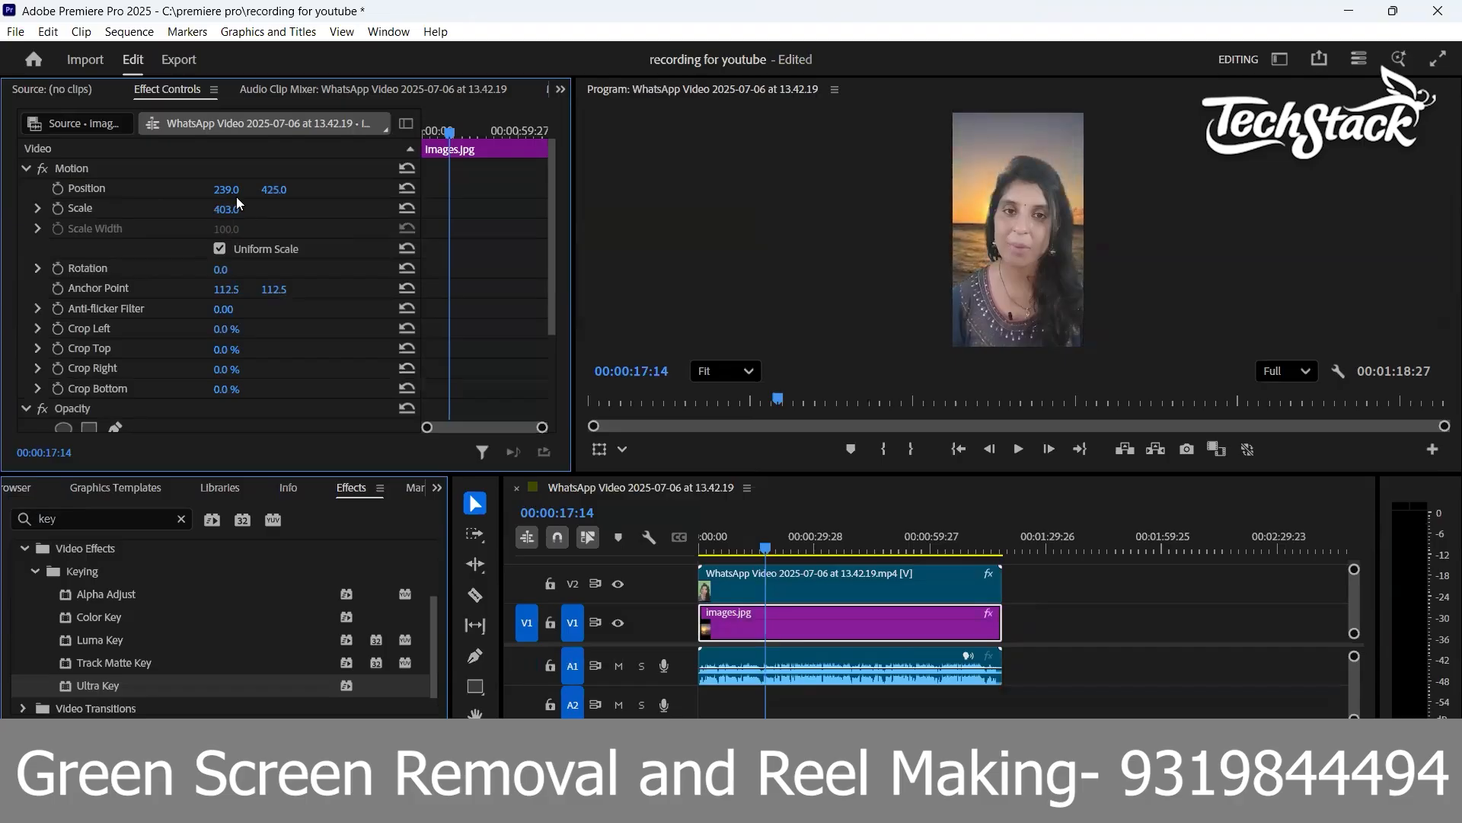
key(space)
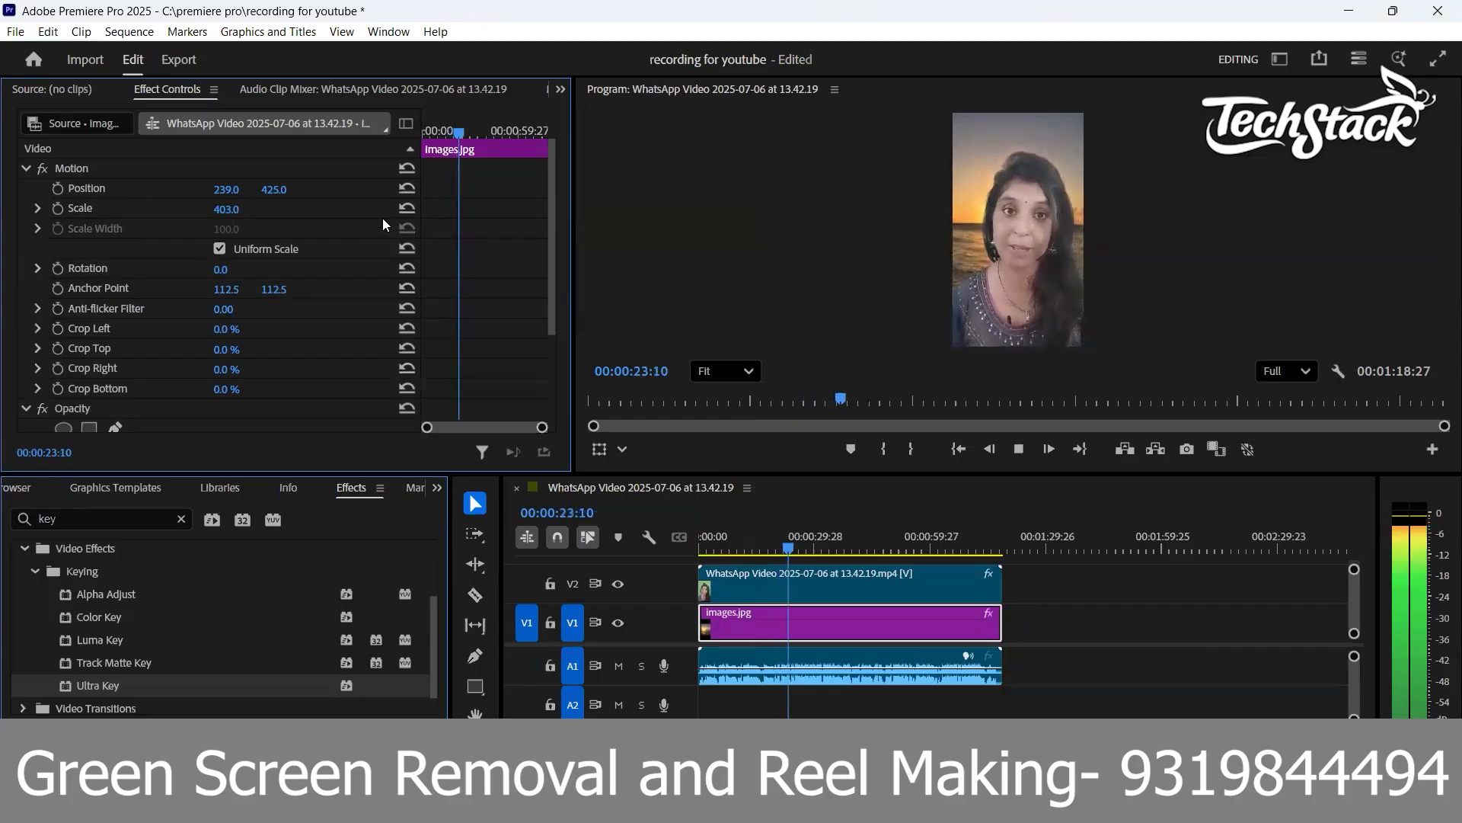
click(766, 531)
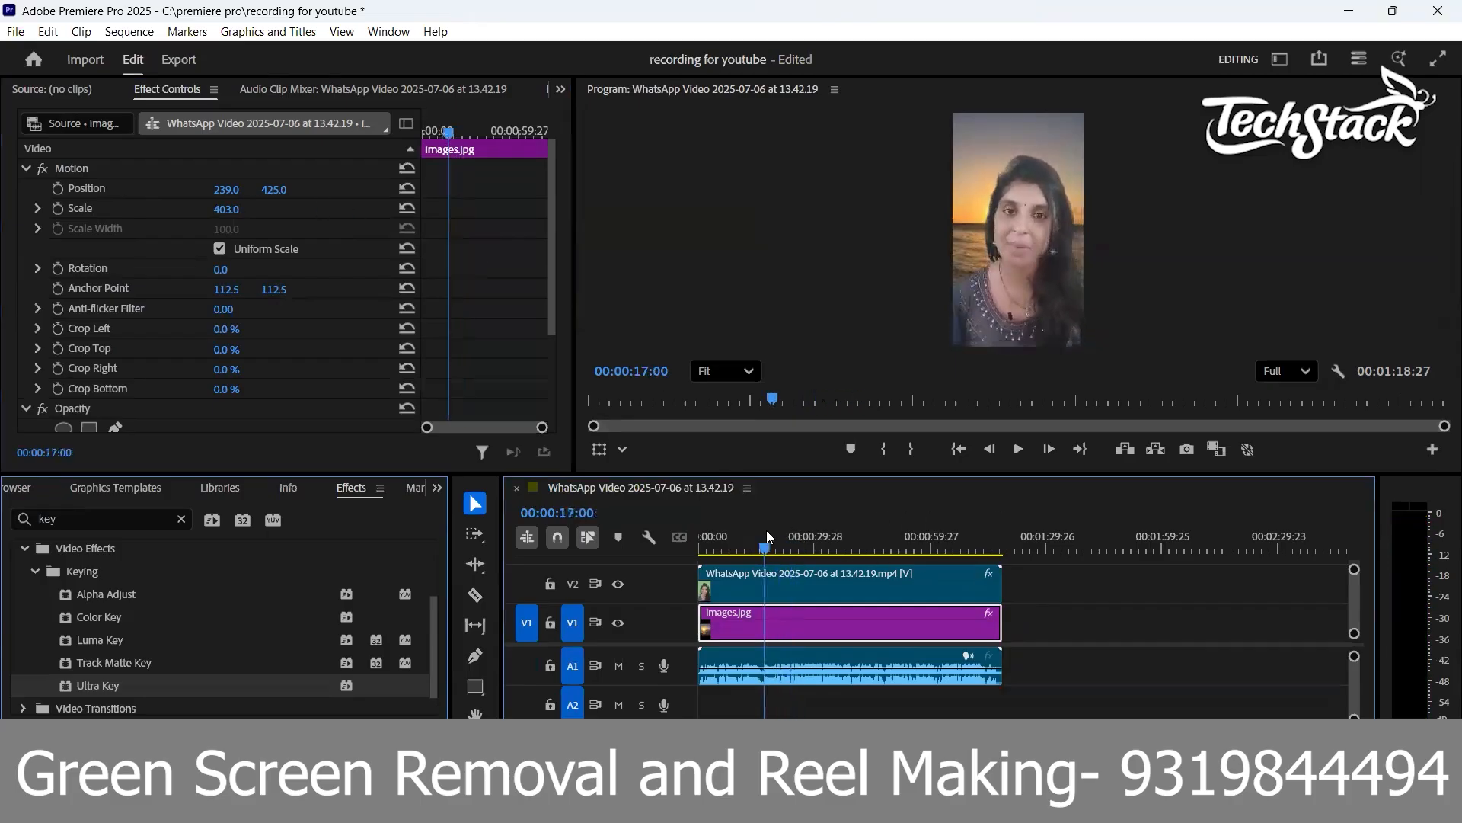
Move the WhatsApp video up to V3 and images.jpg up to V2, leaving V1 empty
scroll(658, 599, up, 3)
scroll(665, 583, up, 3)
drag(671, 568, 669, 625)
click(785, 617)
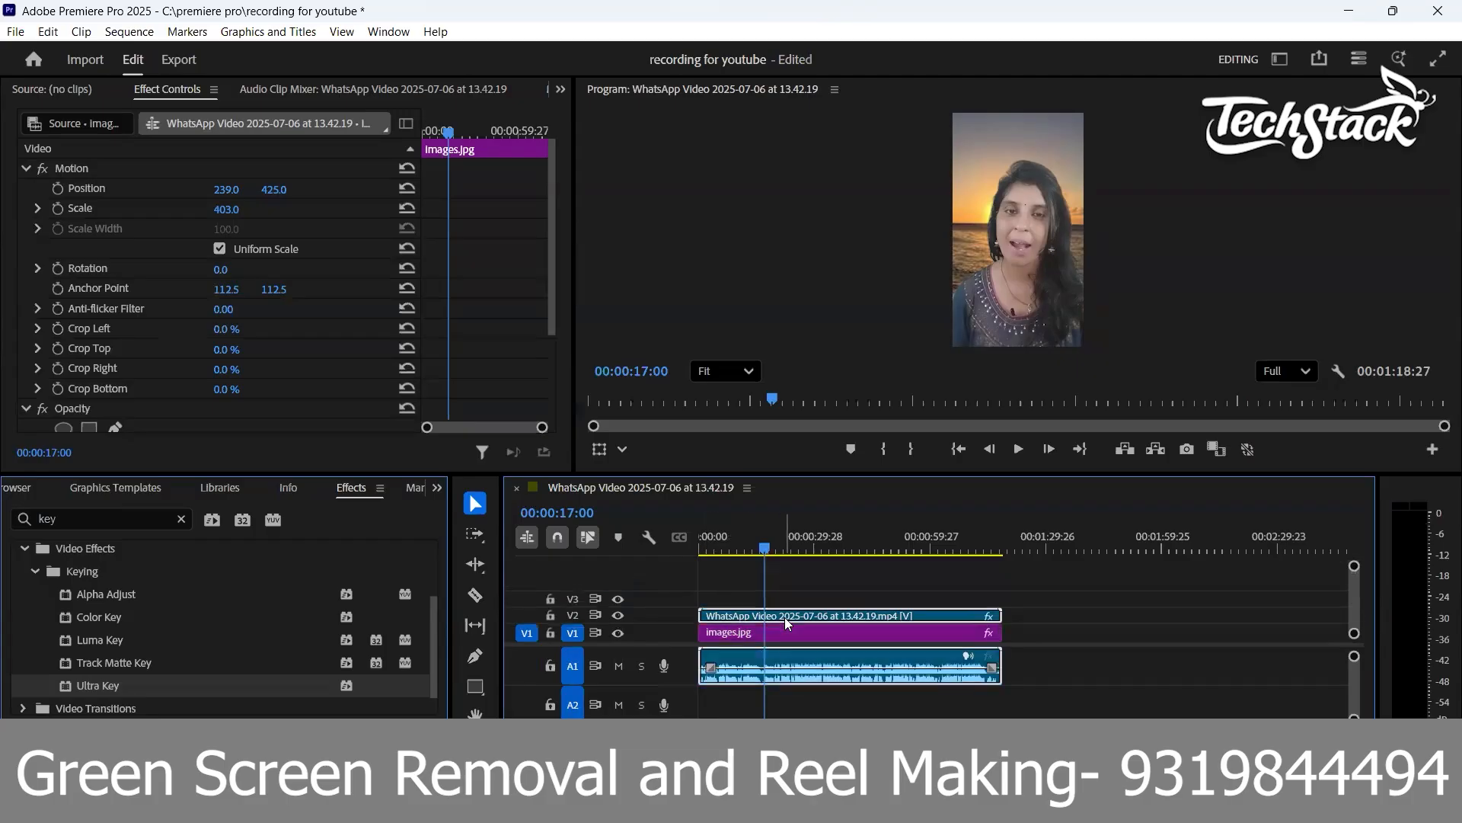
mouse_move(802, 613)
mouse_down()
mouse_move(803, 599)
mouse_move(806, 616)
mouse_up()
click(1071, 621)
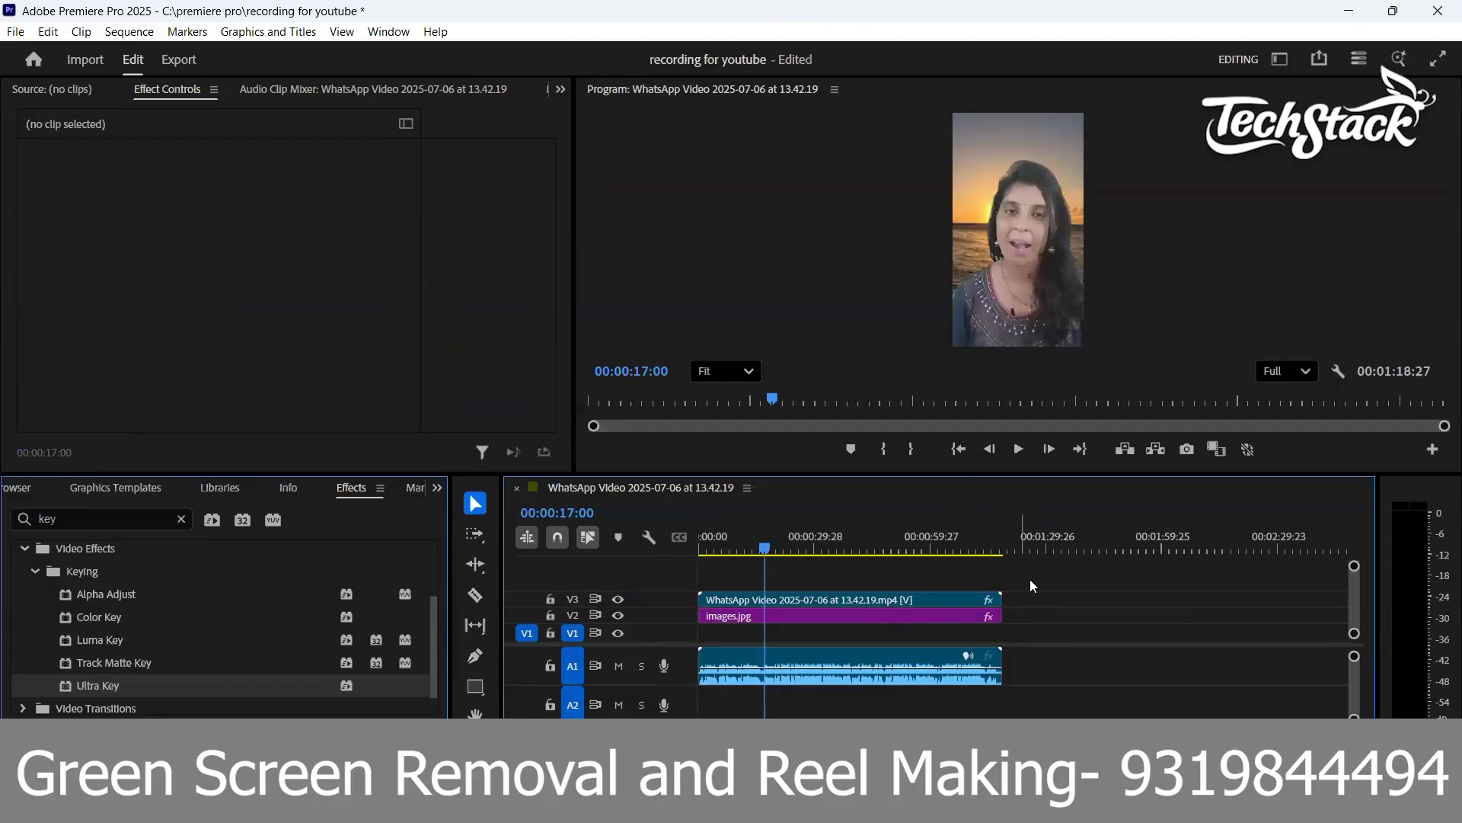
Place the folded-hands picture 360_F_577187068 from the Downloads folder at the start of V1
click(23, 490)
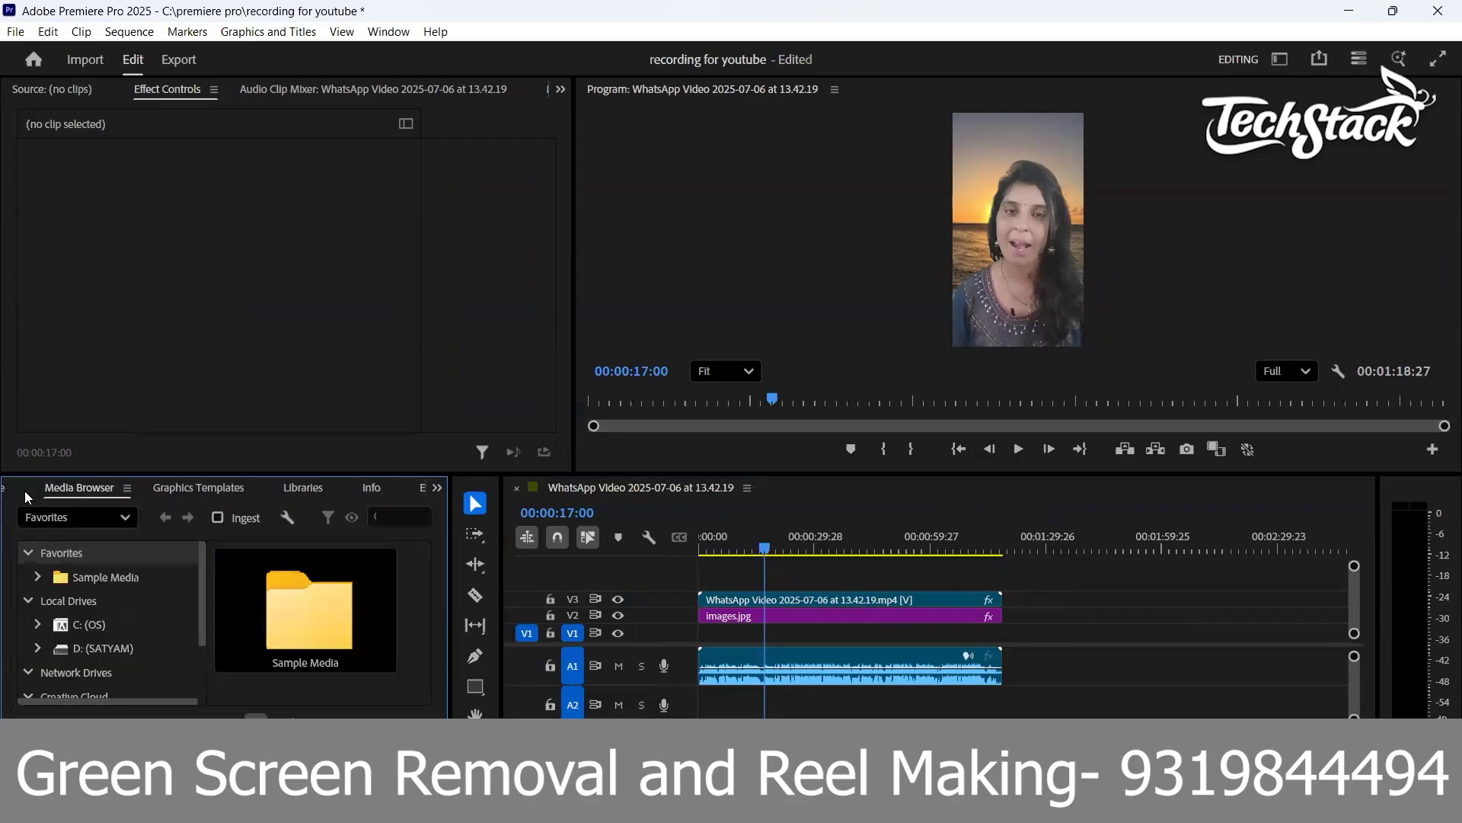
click(27, 496)
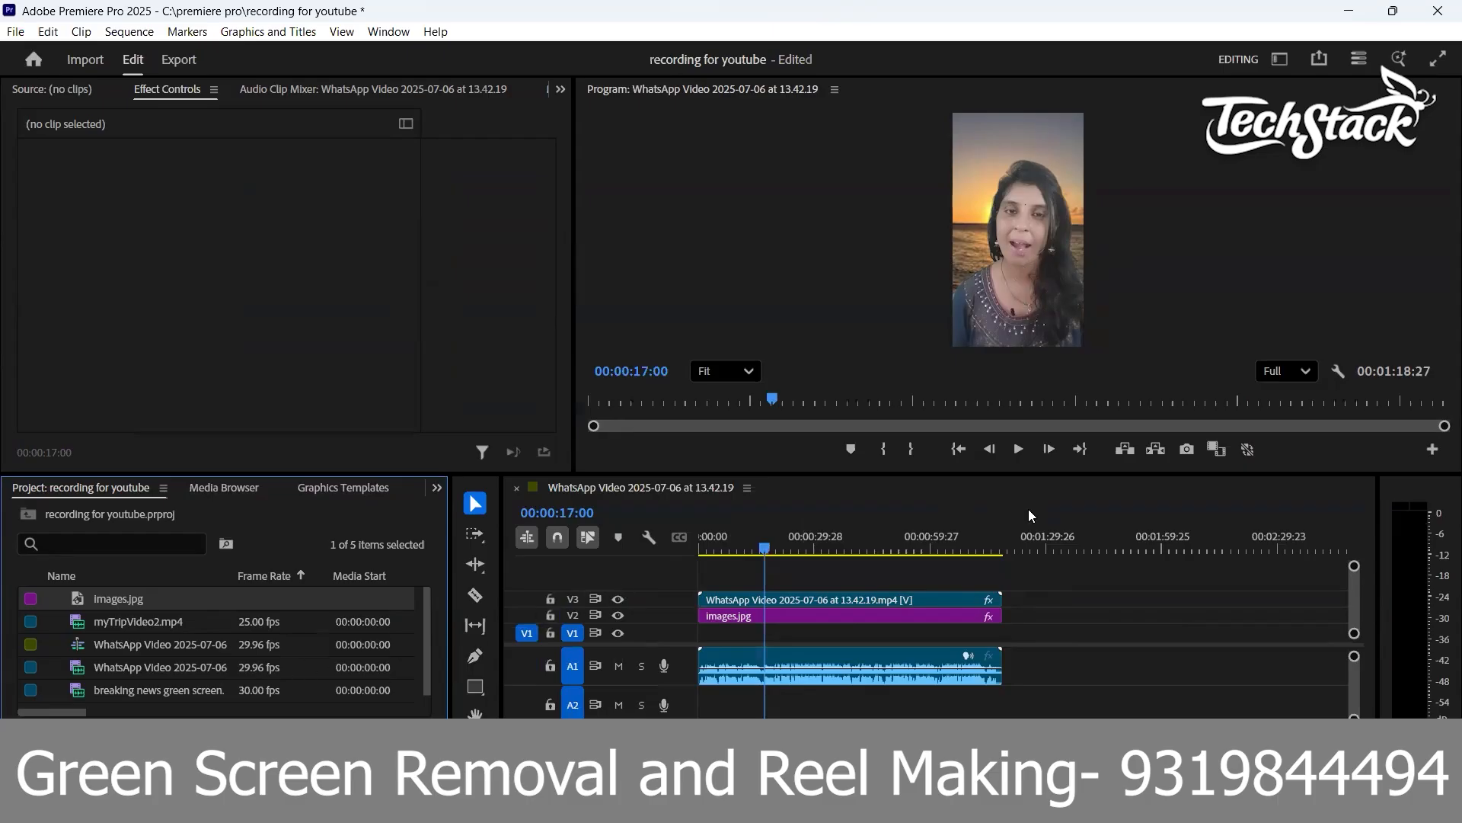
key(alt+Tab)
scroll(1081, 527, up, 4)
scroll(1090, 526, up, 3)
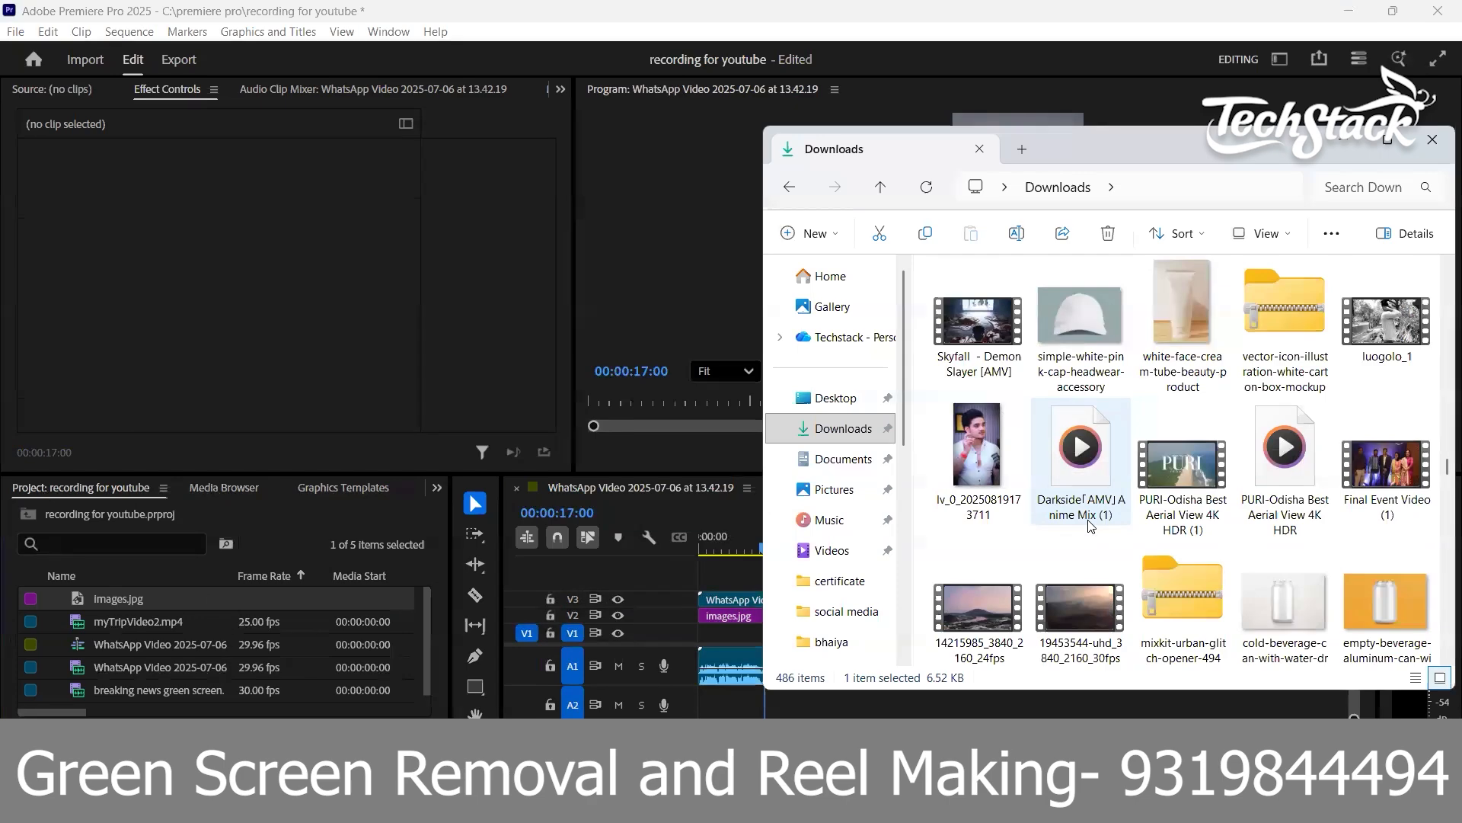
scroll(1091, 523, up, 6)
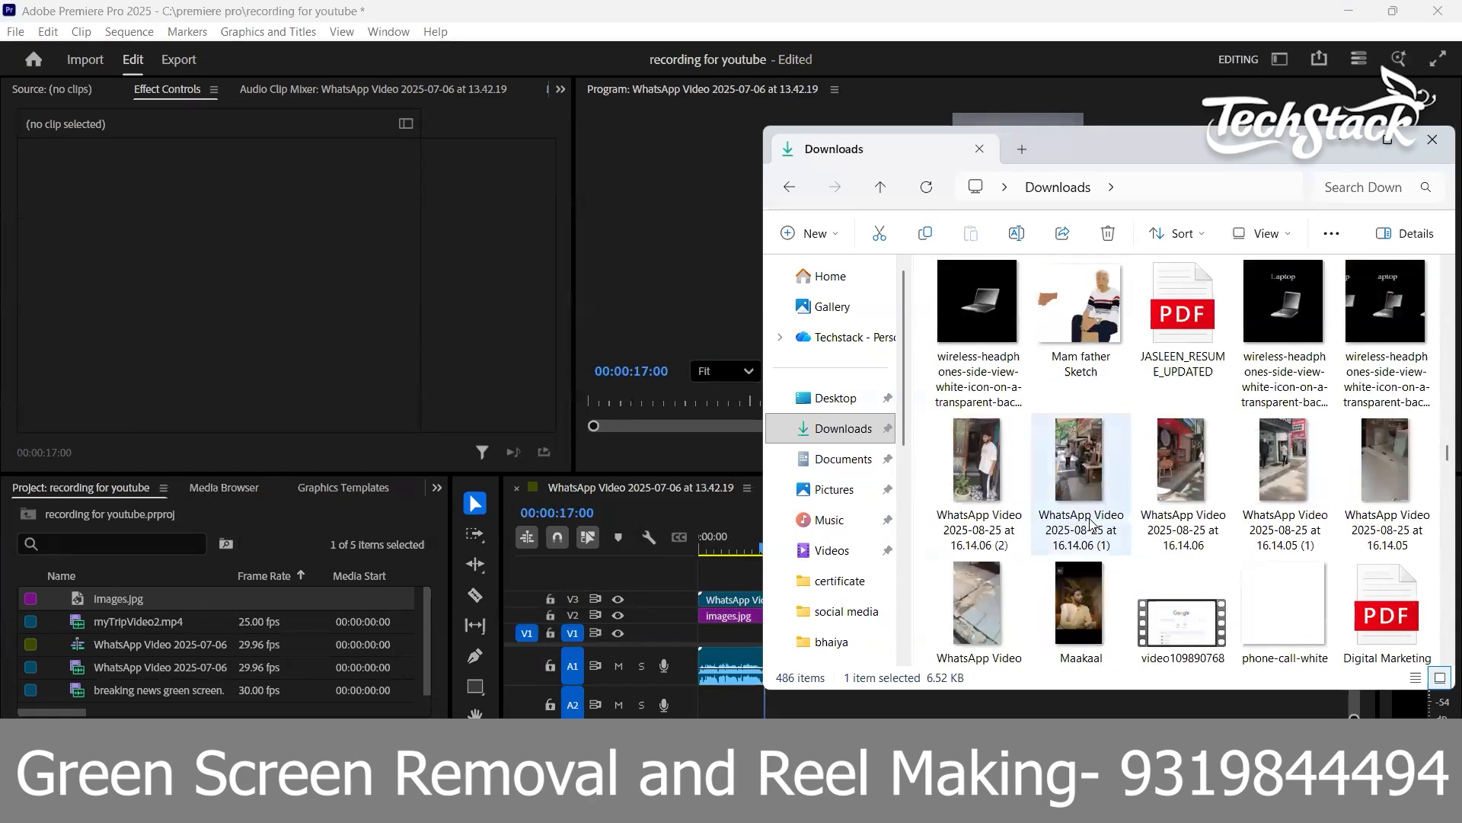
scroll(1091, 523, up, 4)
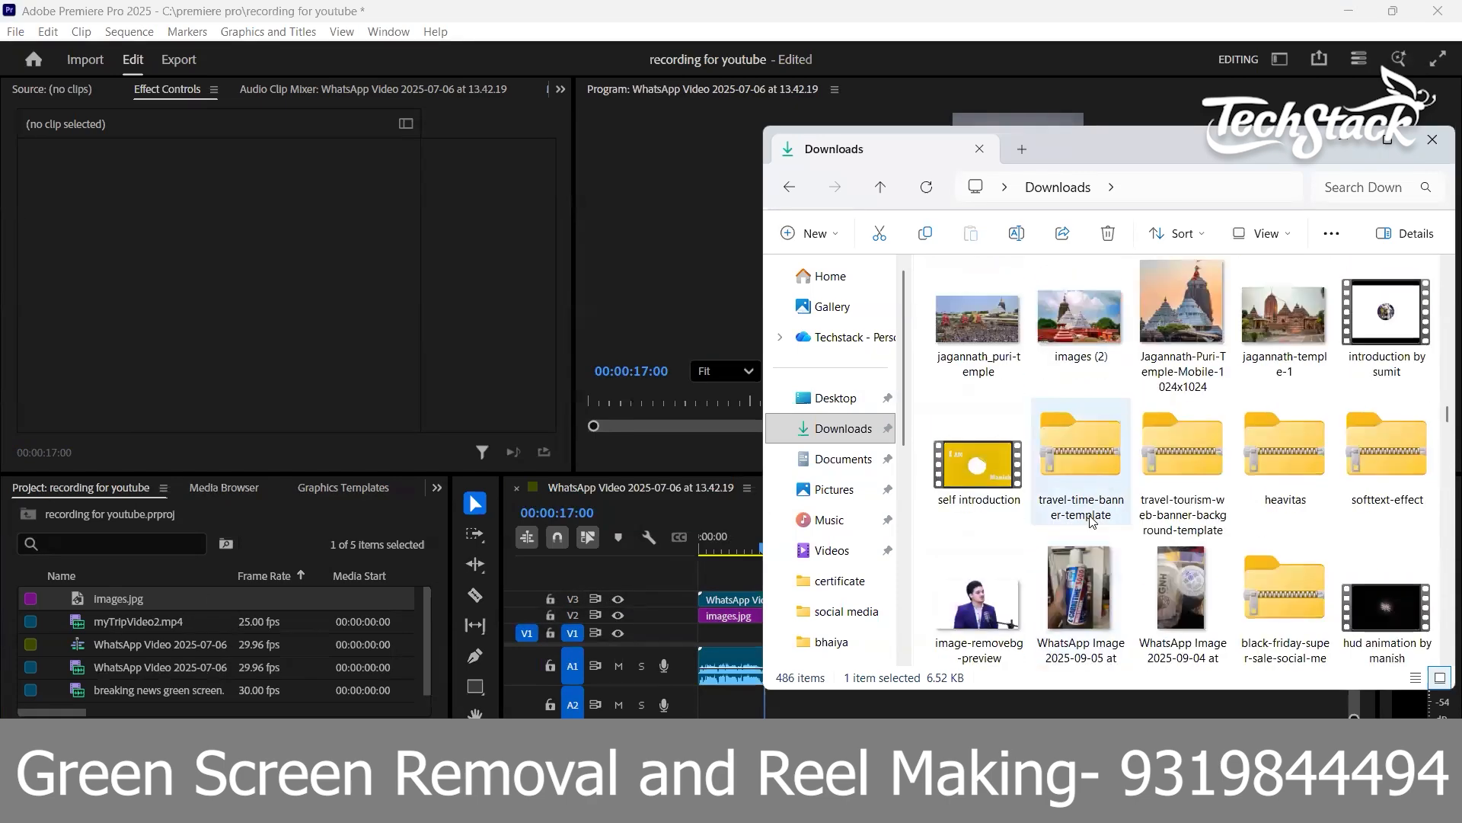
scroll(1090, 523, up, 3)
click(1158, 338)
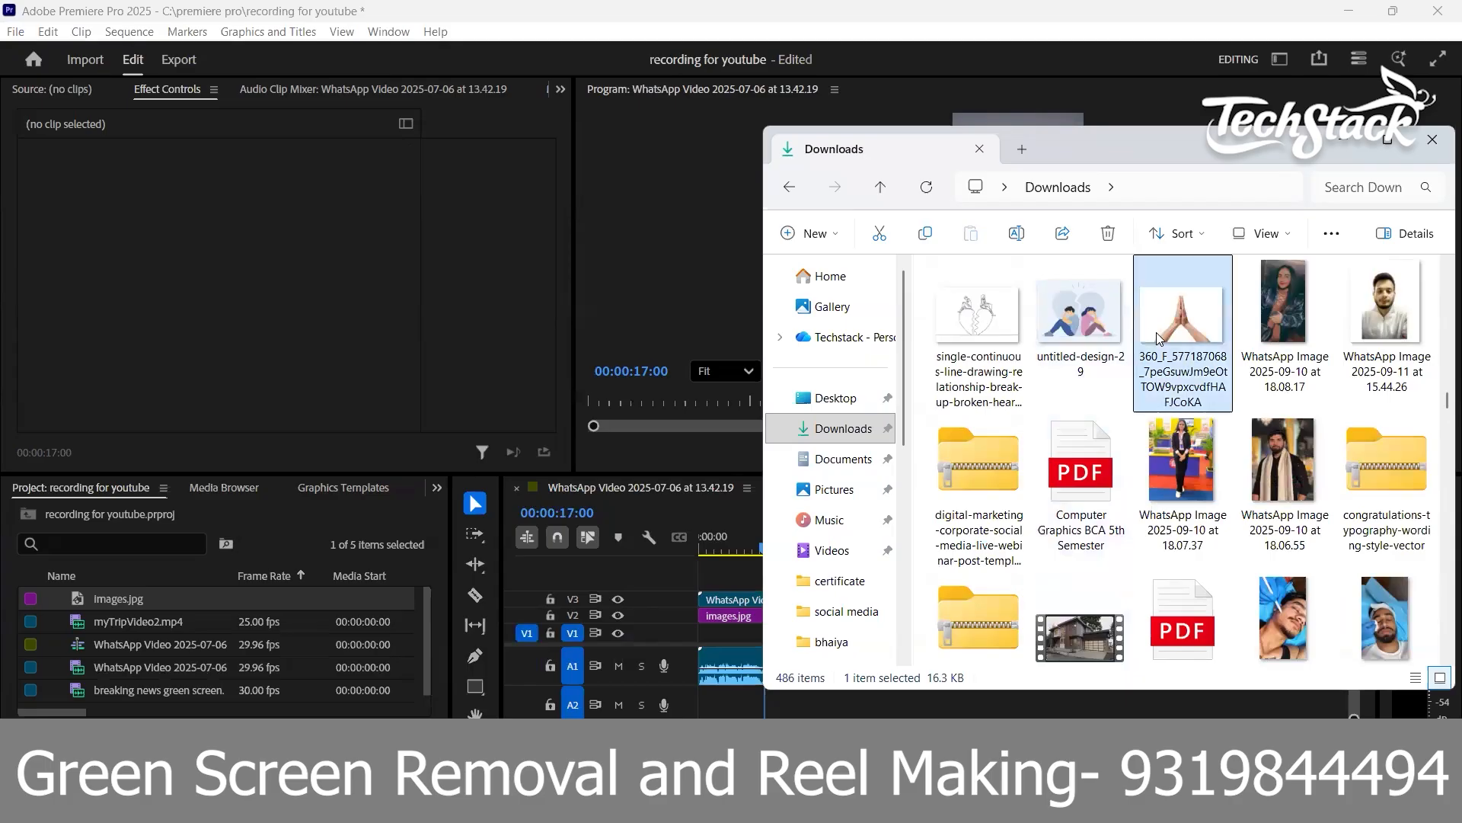
drag(1196, 326, 700, 633)
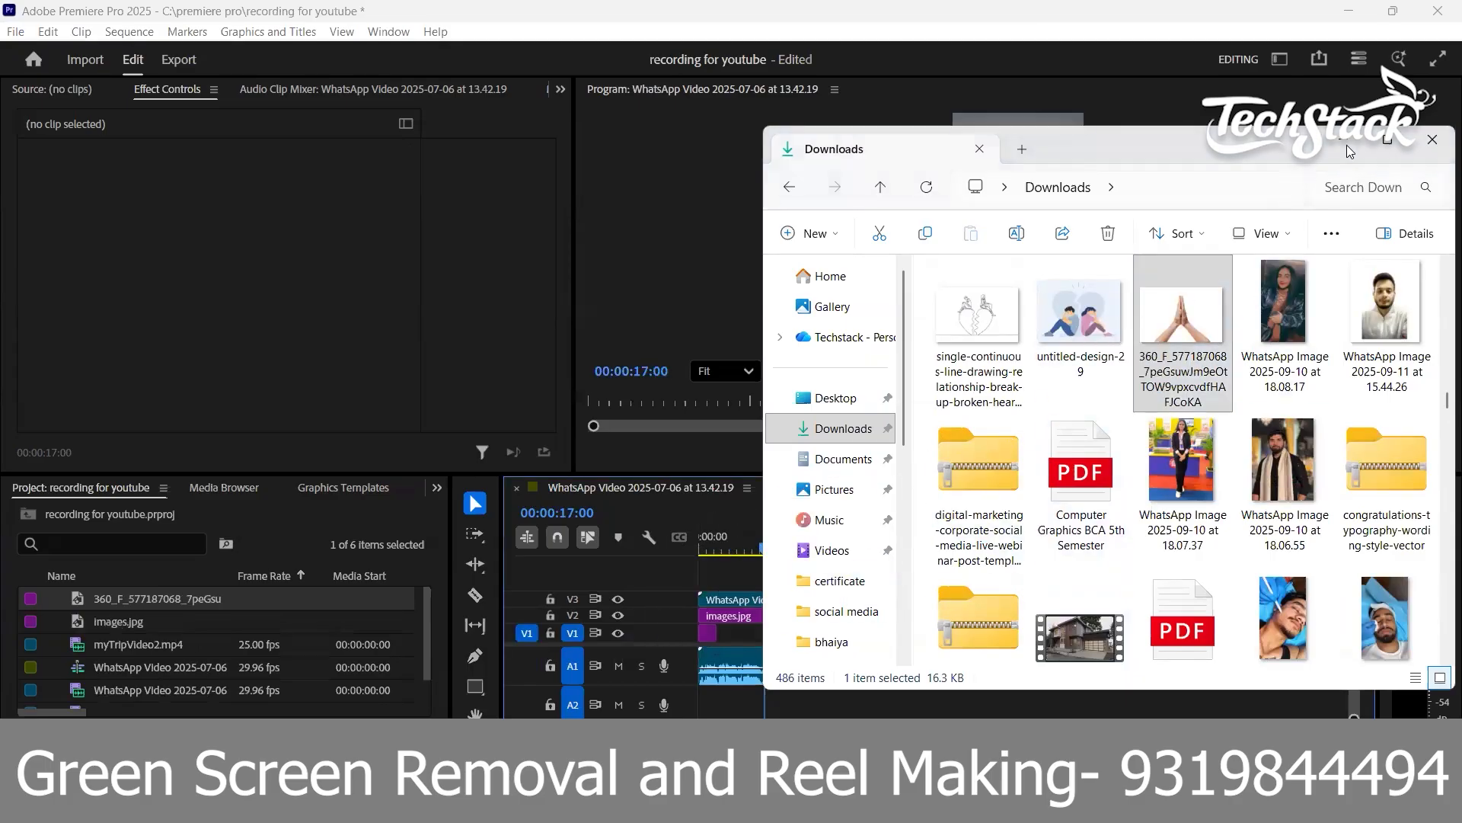
click(1343, 141)
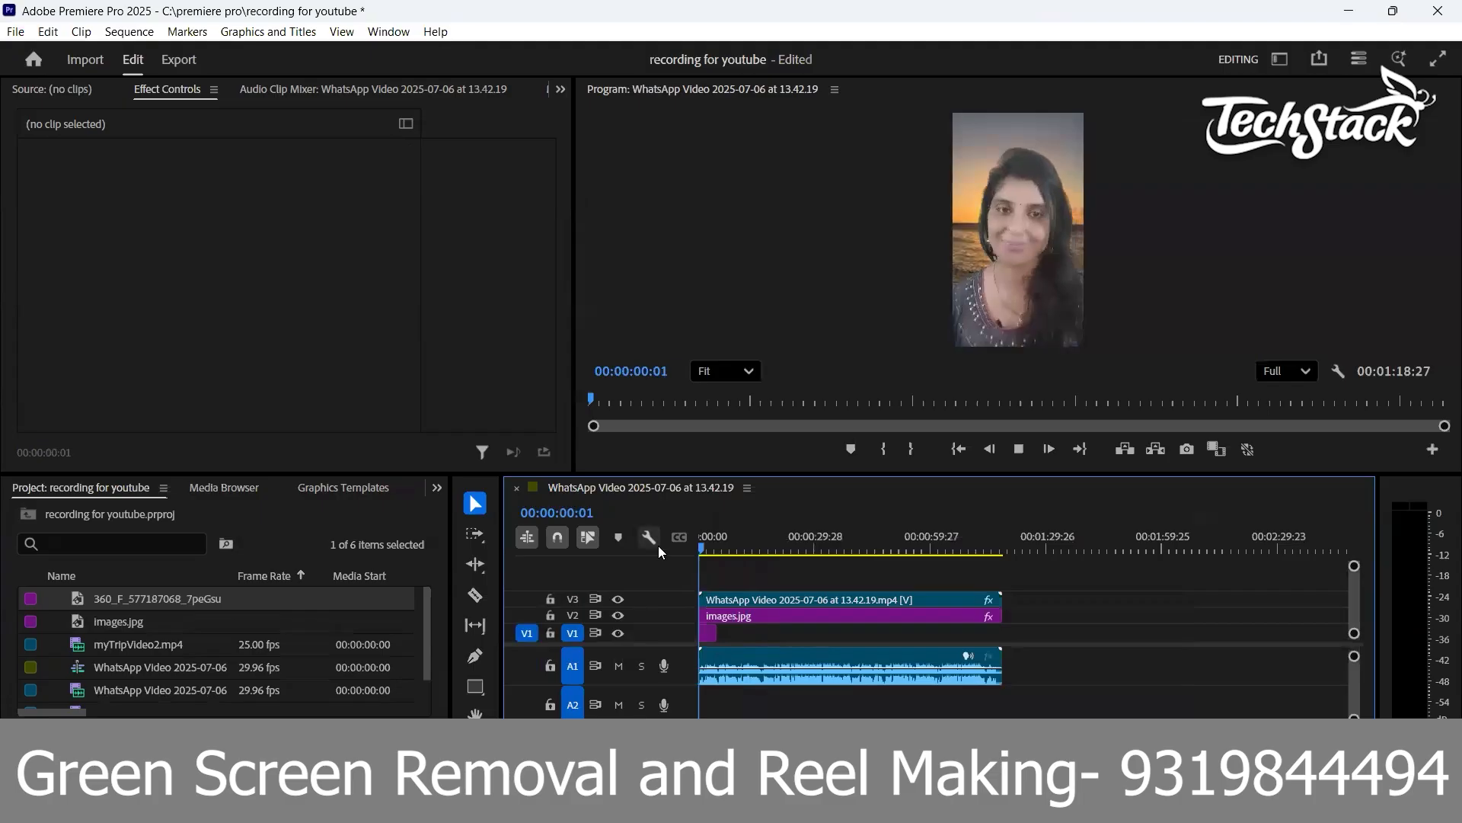
Move the folded-hands picture to V4 above the video at the sequence start, trimmed to about 1.6 seconds
key(space)
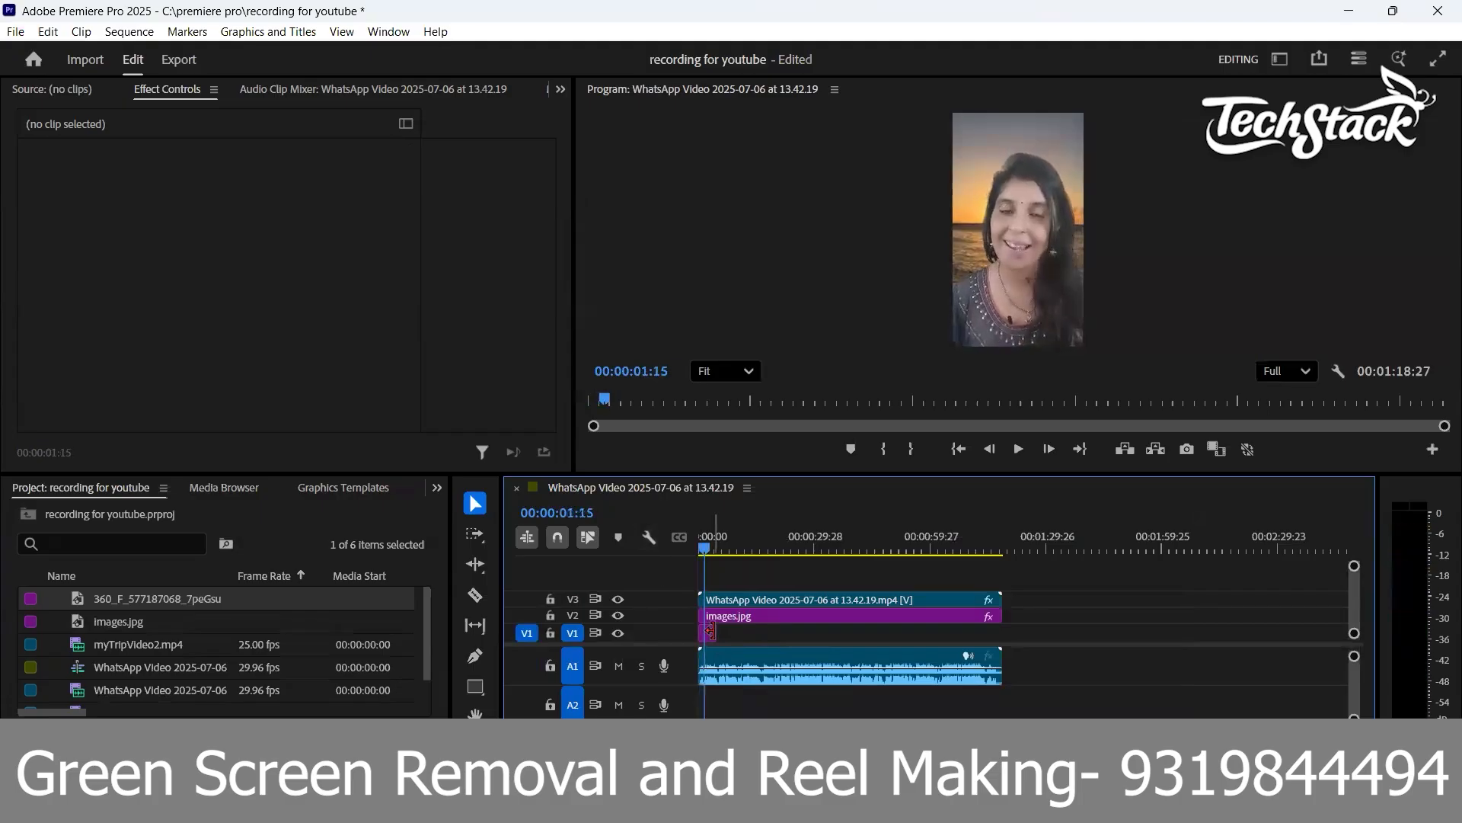
key(space)
key(space)
drag(710, 633, 722, 539)
key(=)
key(=)
key(=)
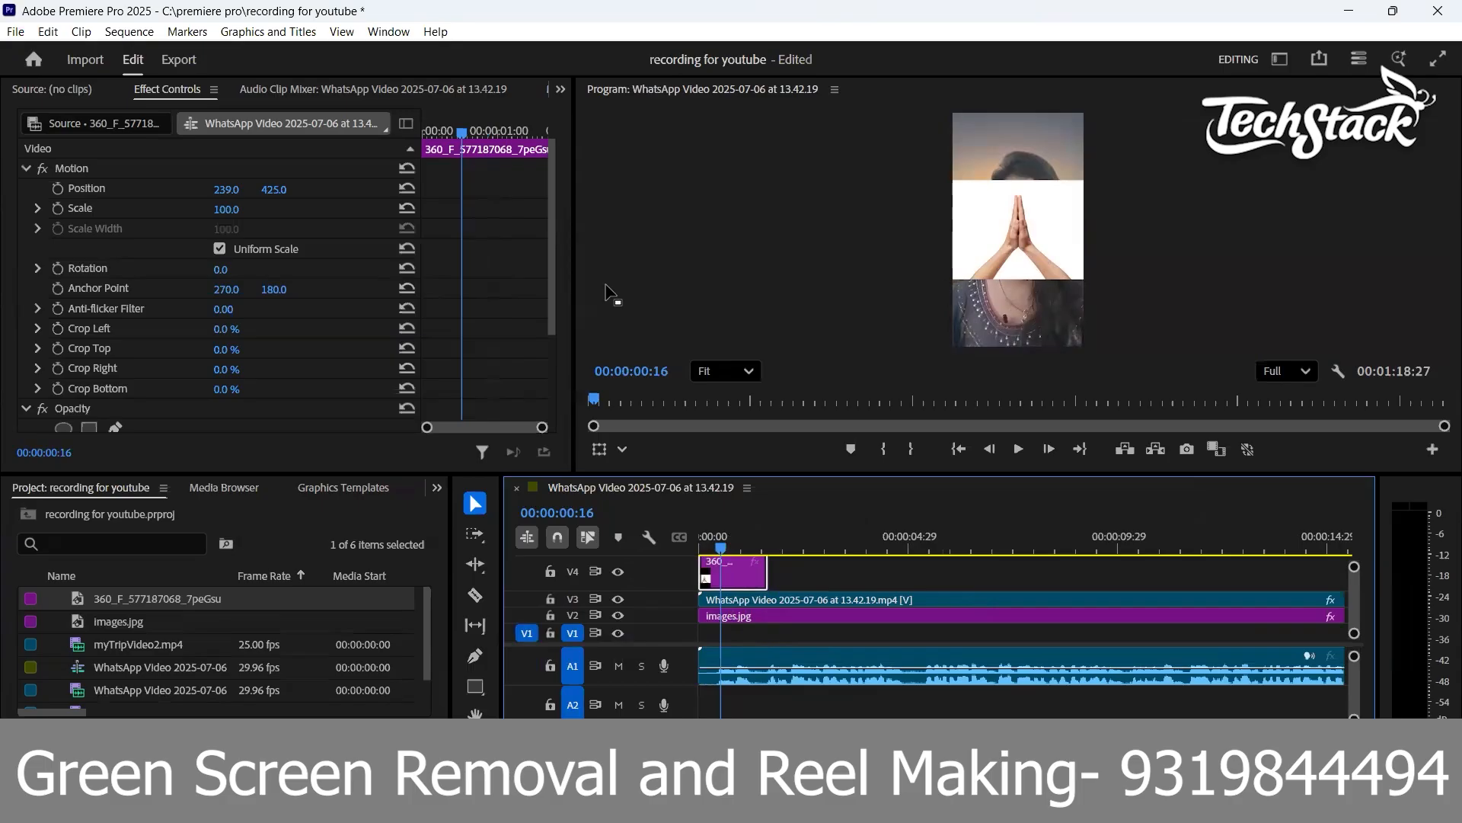
Position the folded-hands picture at 239, 715, scale it to 40, and enable Scale keyframing at 00:00:00:16
drag(225, 209, 343, 191)
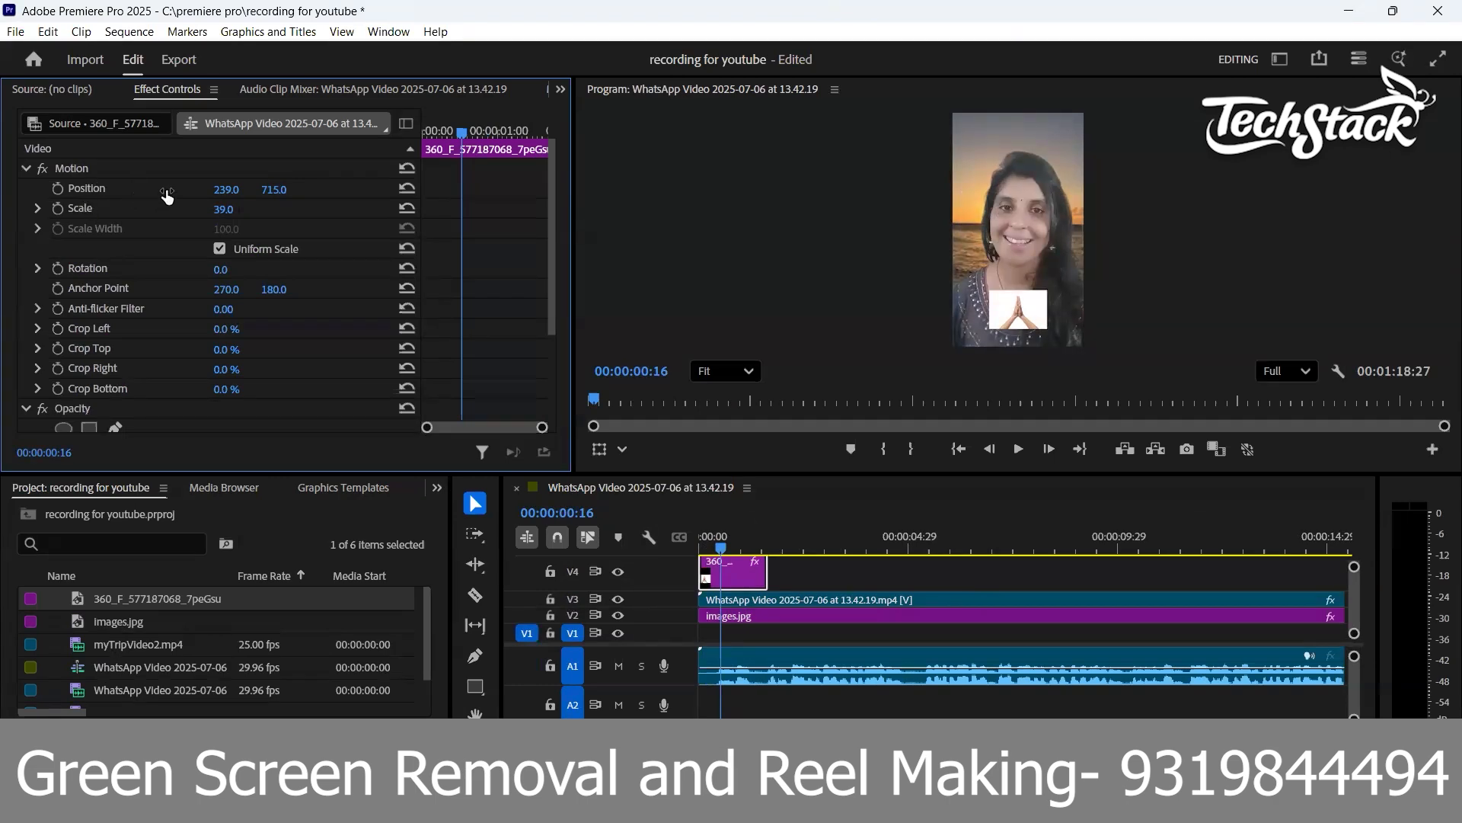
click(56, 209)
drag(222, 218, 224, 219)
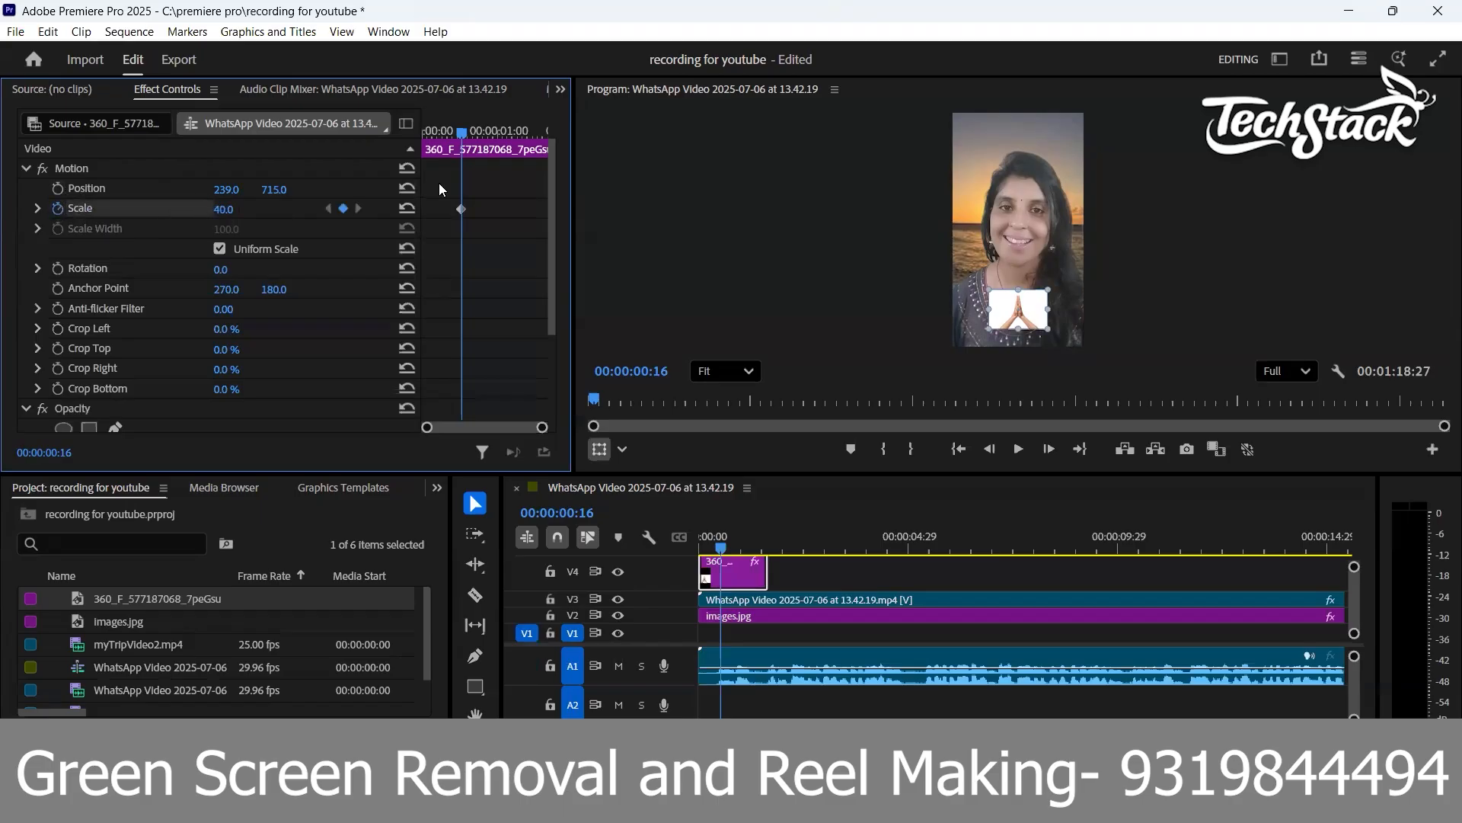
Animate the folded-hands picture's Scale from 0 at 00:00:00:16 to 40 at 00:00:00:27
click(238, 207)
text(0)
key(Return)
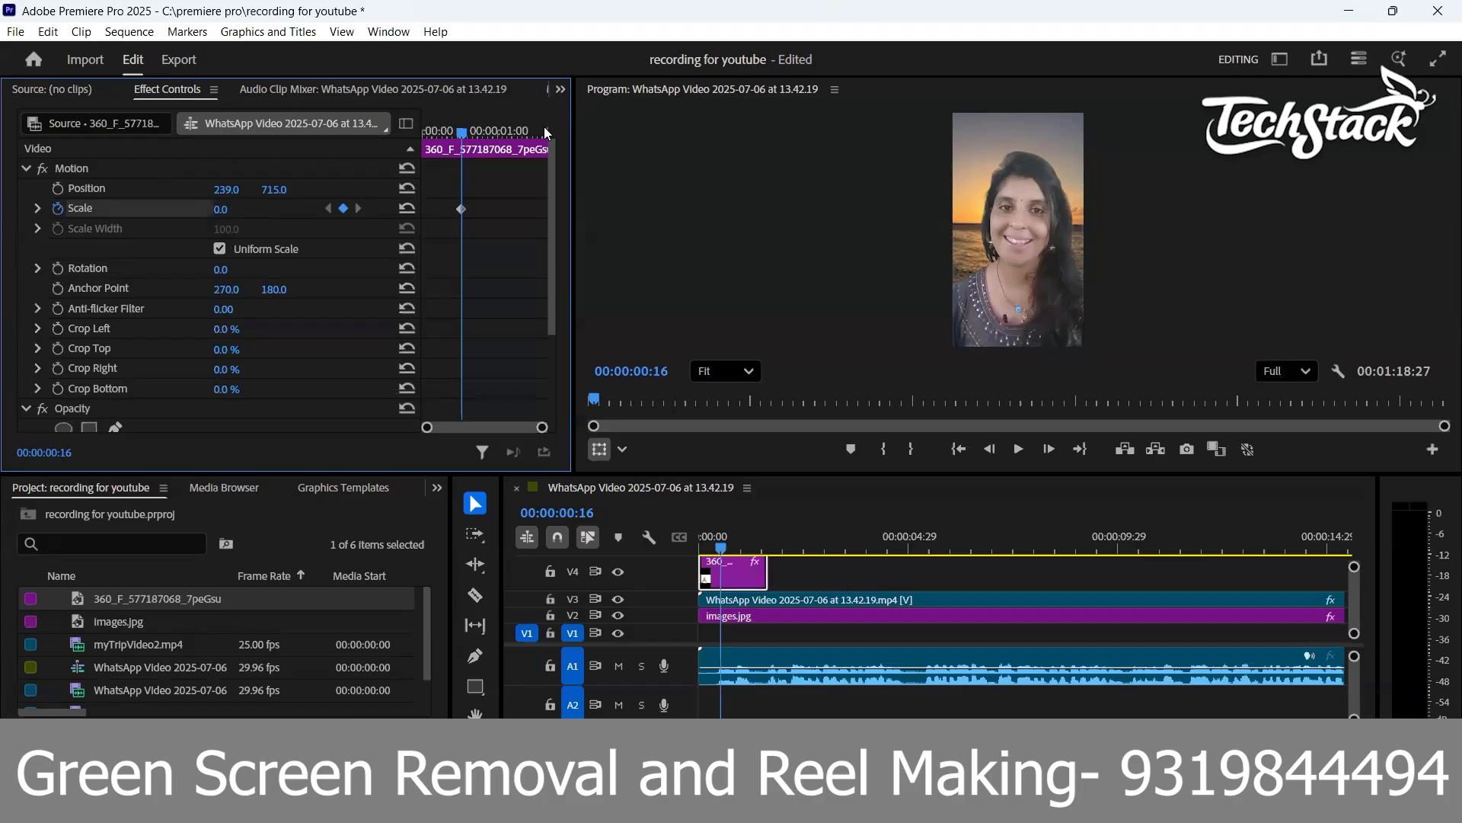
drag(466, 131, 489, 131)
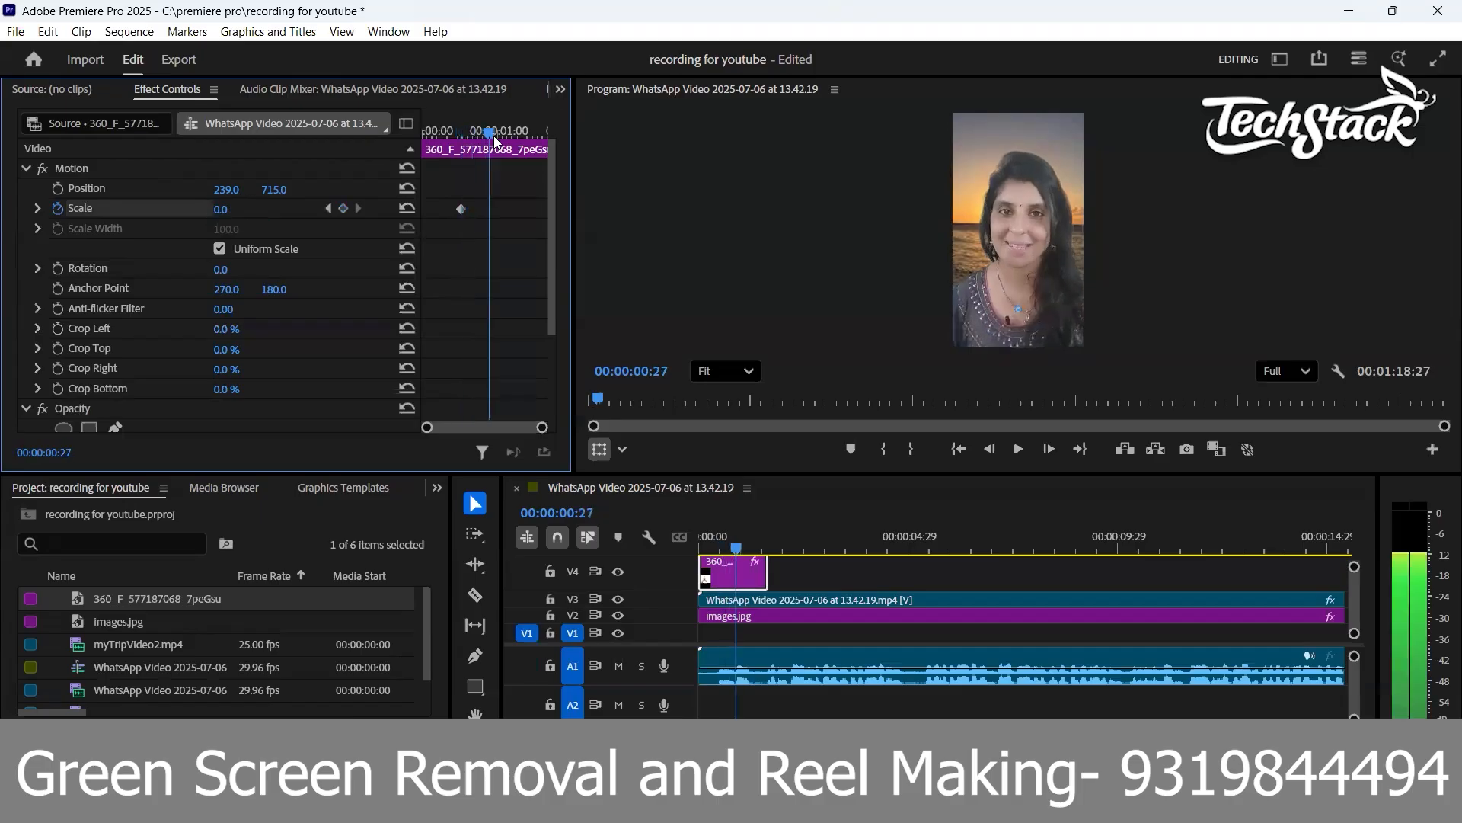
click(238, 207)
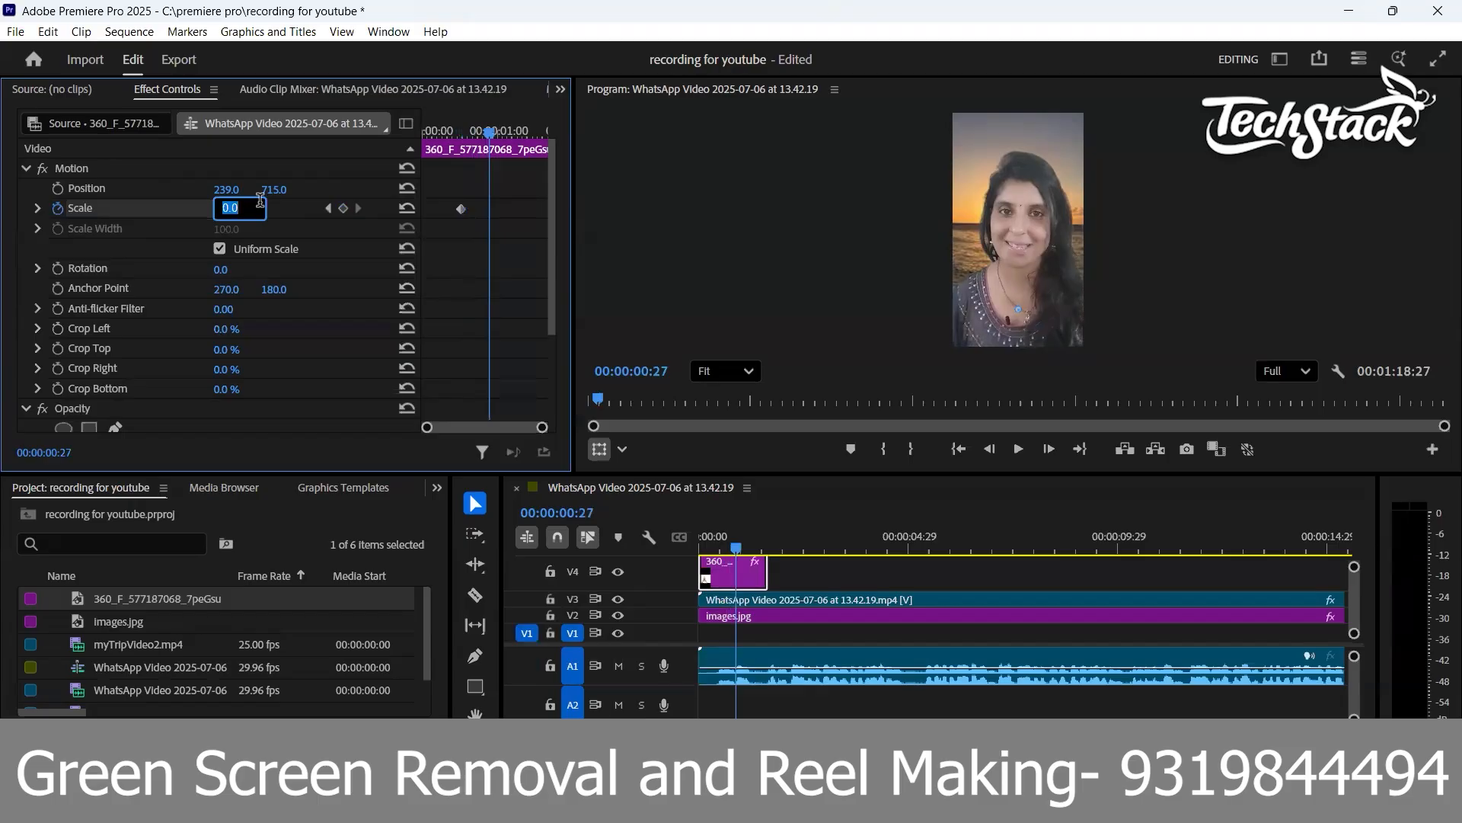
text(40)
key(Return)
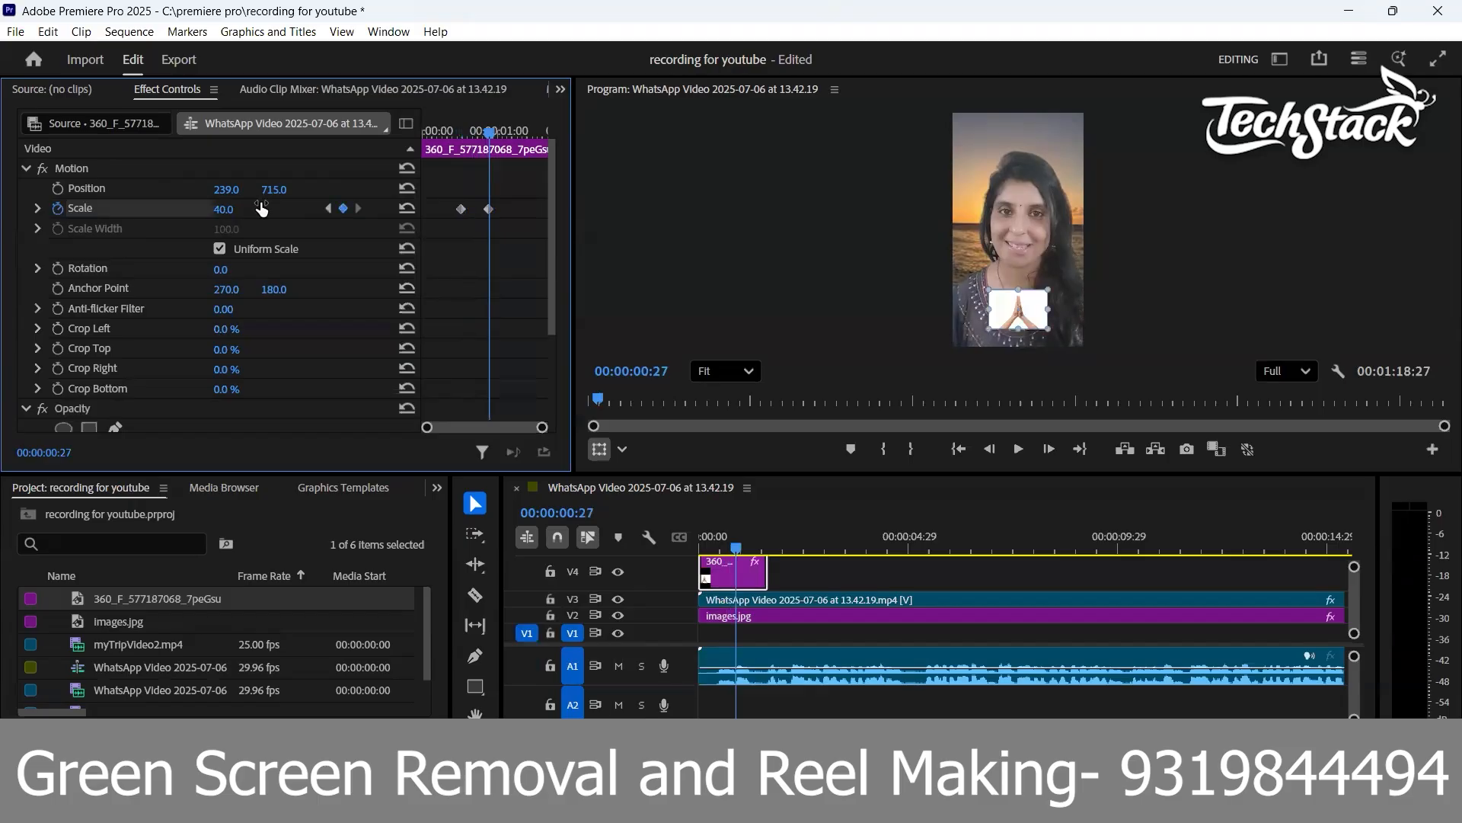
Move the folded-hands picture's first Scale keyframe earlier, and play the pop-up animation from the sequence start
drag(457, 209, 439, 207)
drag(489, 132, 383, 133)
key(space)
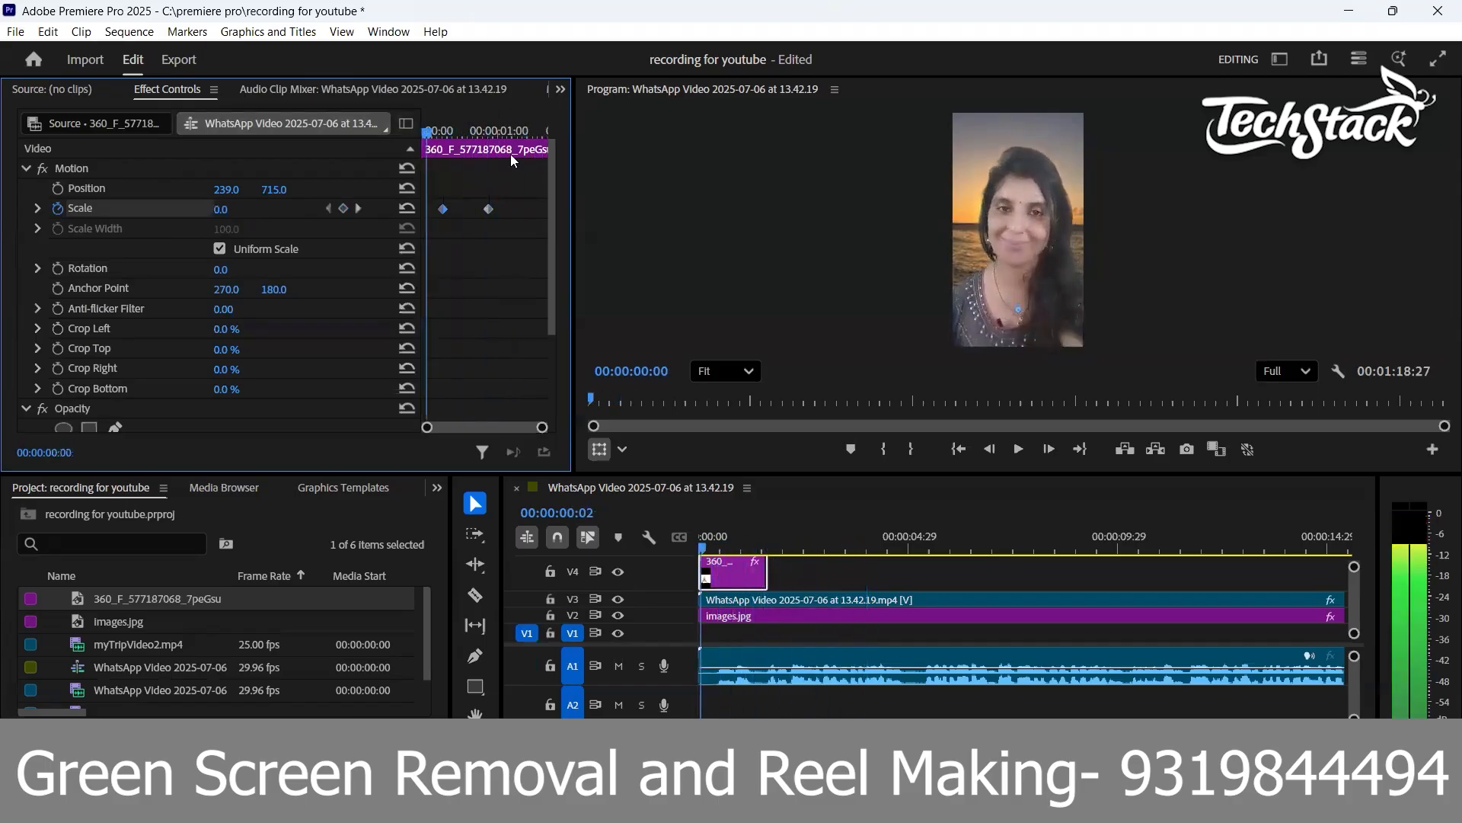
click(515, 131)
Import untitled-design-29.jpg from Downloads and place it on V2 at 00:00:02:09, between images.jpg on V1 and the video on V3
drag(769, 533, 825, 538)
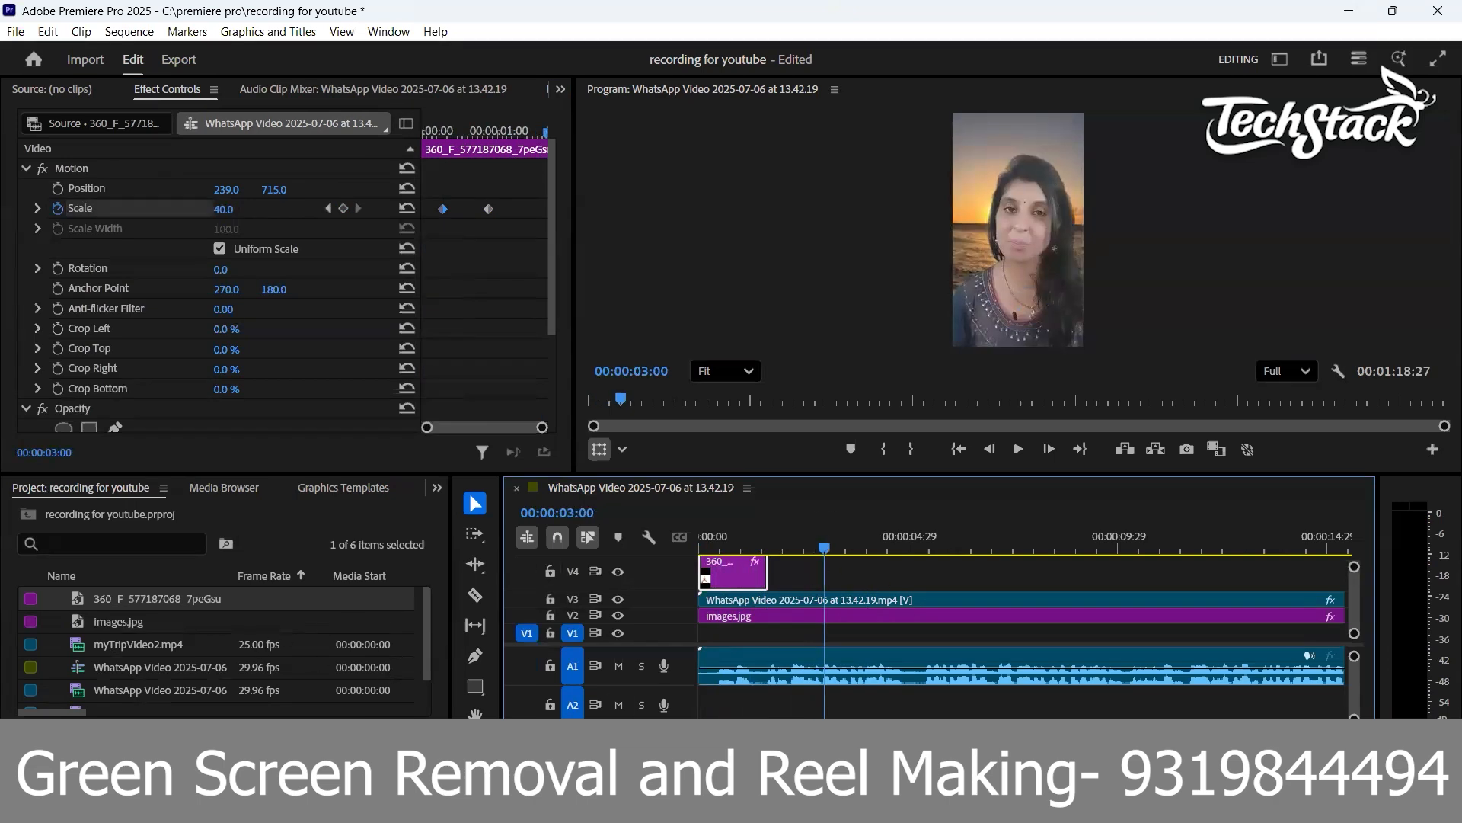
key(alt+Tab)
click(1042, 328)
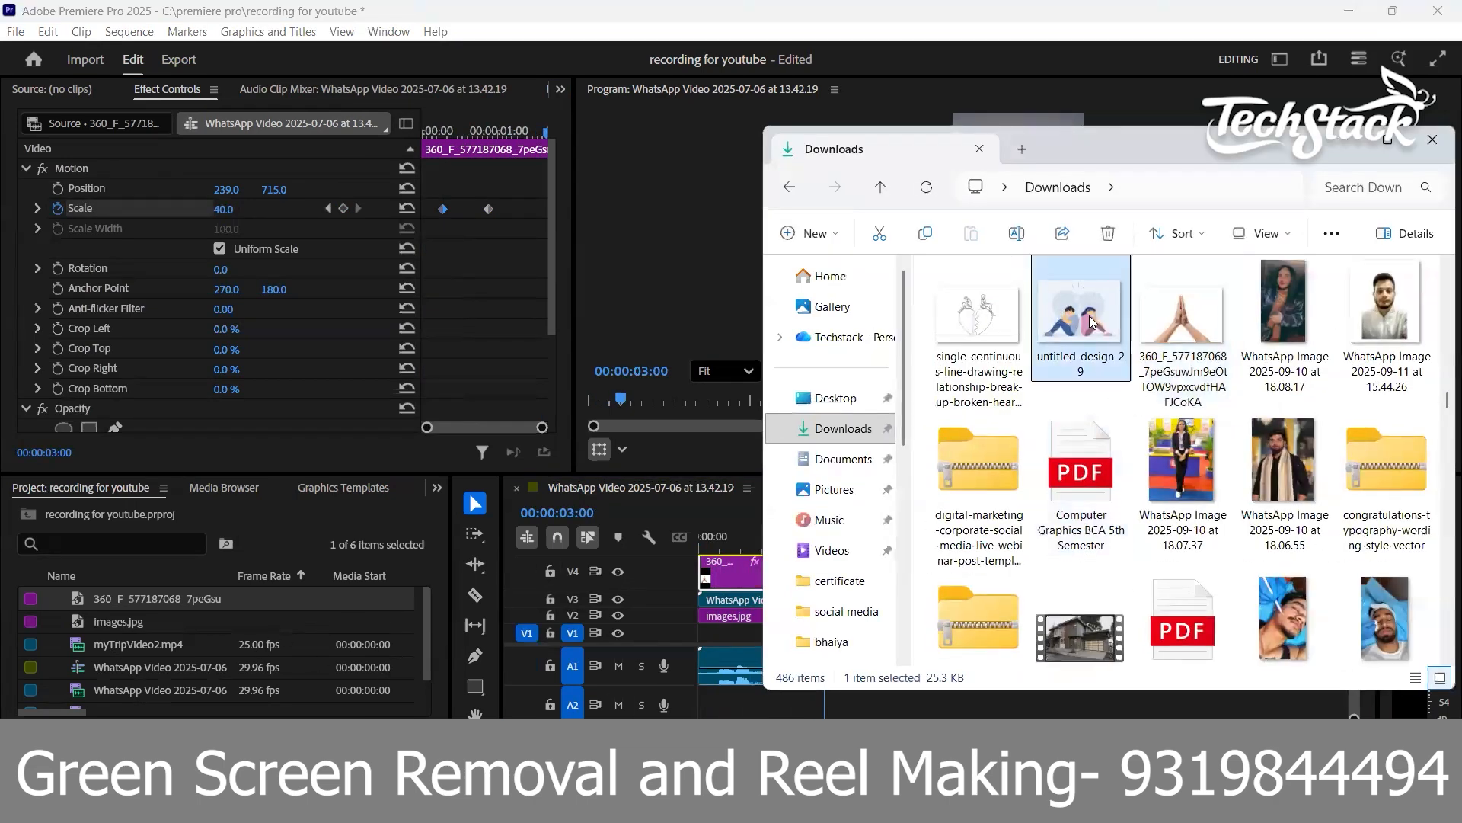
drag(1092, 321, 233, 659)
click(1344, 140)
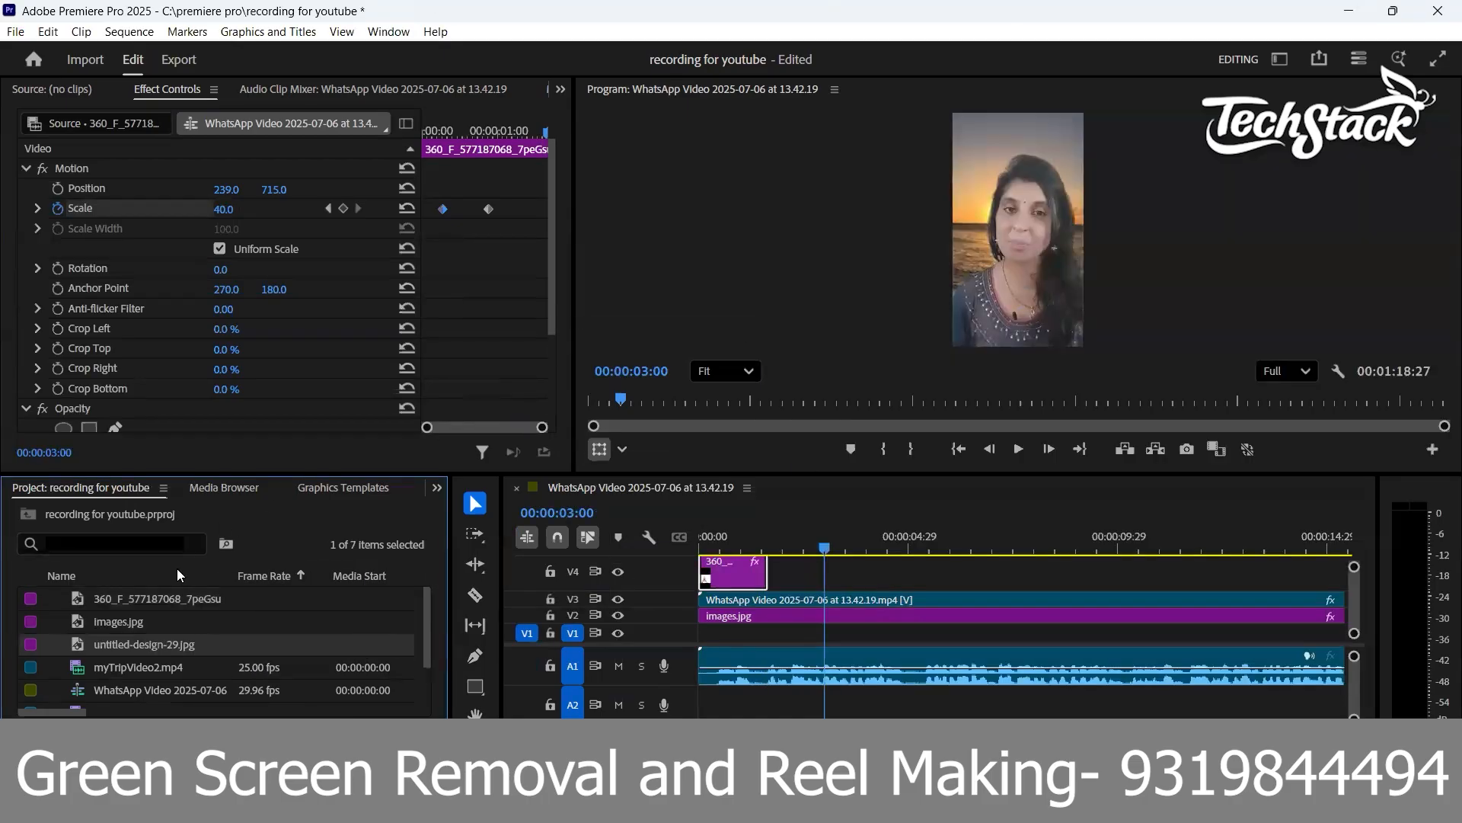
drag(377, 645, 872, 620)
click(796, 548)
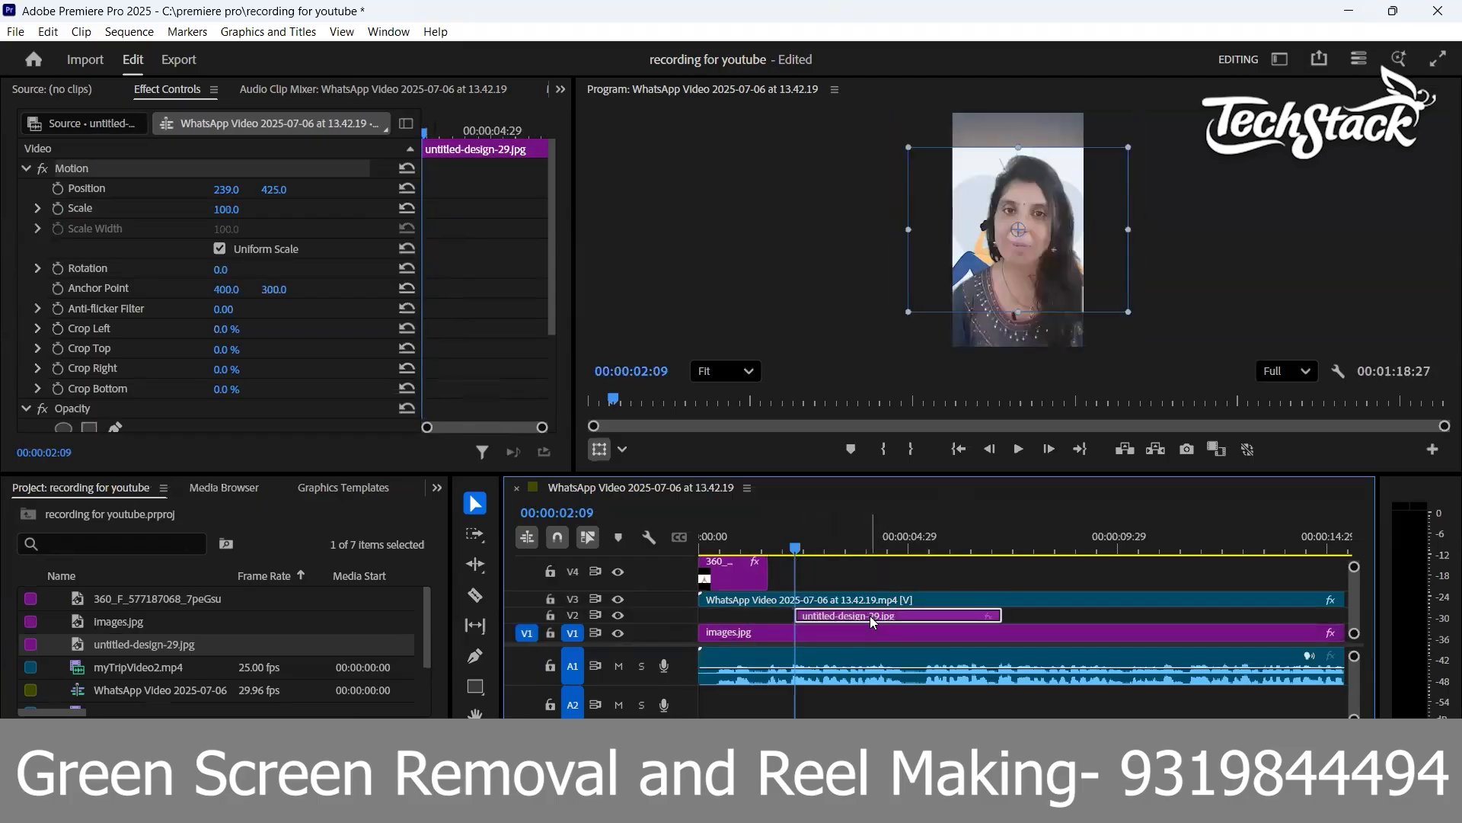
Scale untitled-design-29.jpg to 76, move it outside the frame's left edge to -324, 284, and add a Position keyframe at 00:00:02:29
mouse_move(227, 209)
mouse_down()
mouse_move(175, 209)
mouse_move(216, 209)
mouse_up()
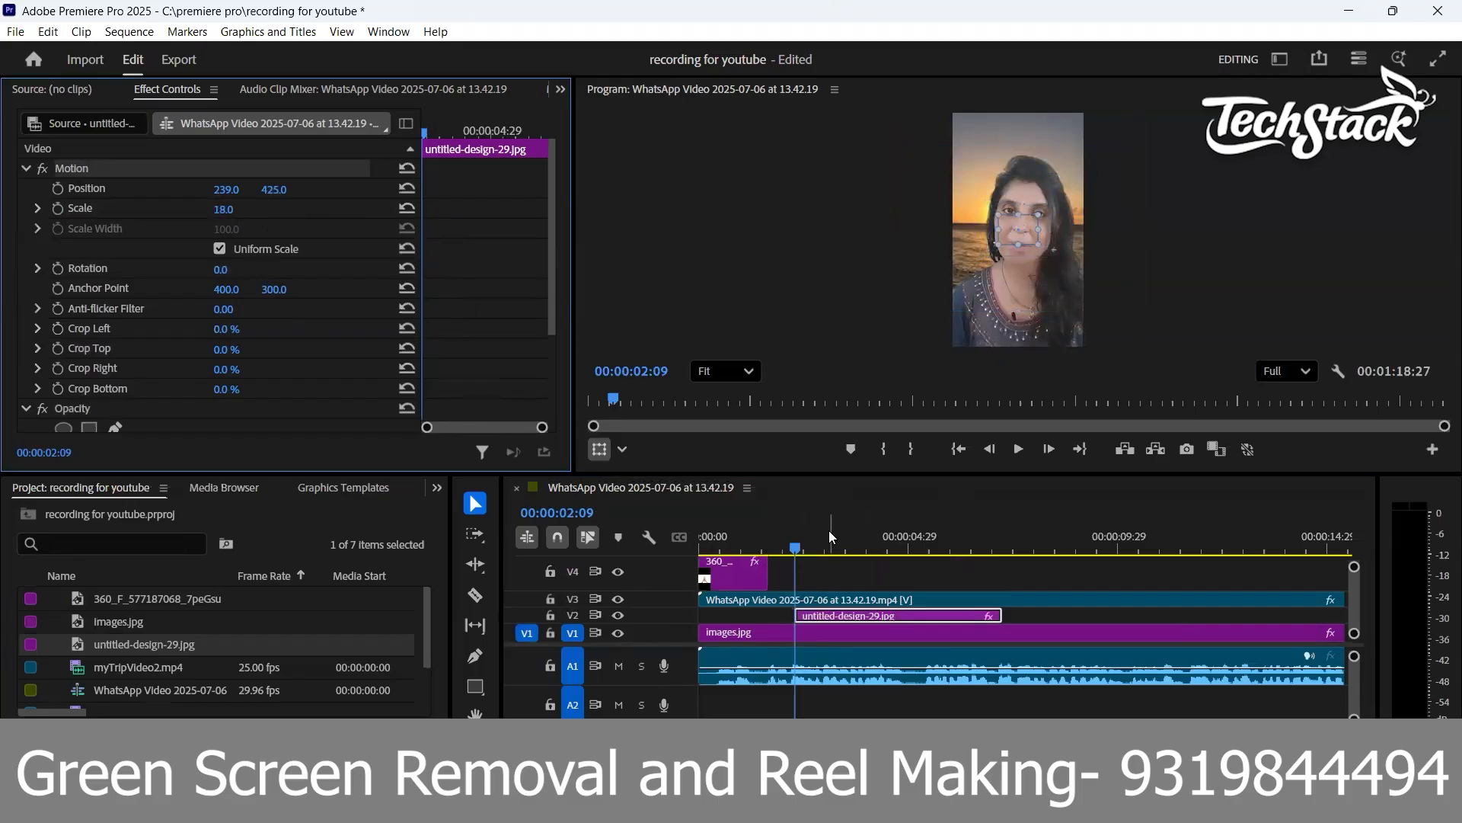
key(space)
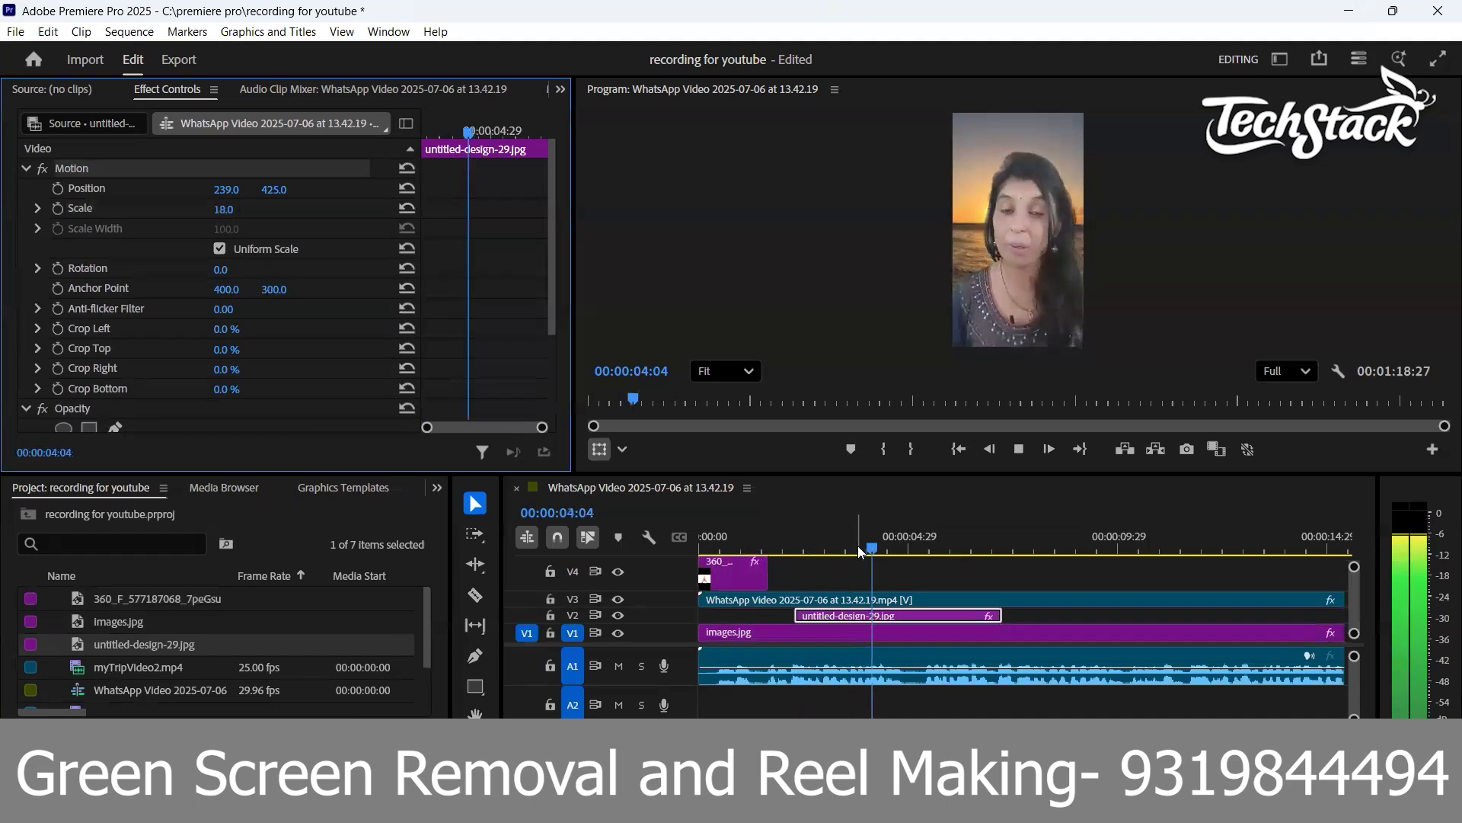
click(832, 549)
drag(831, 546, 824, 547)
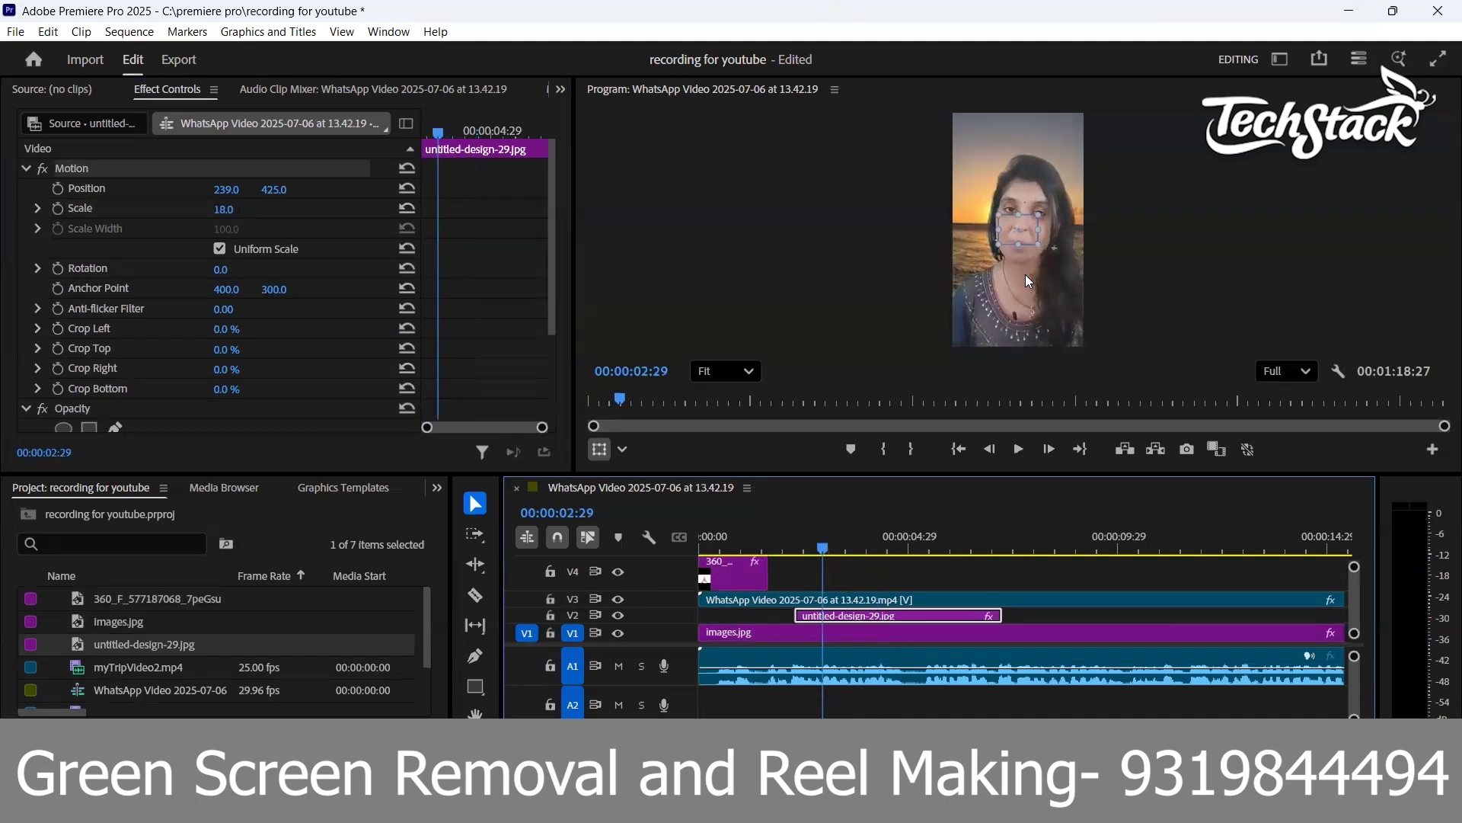
drag(223, 214, 283, 191)
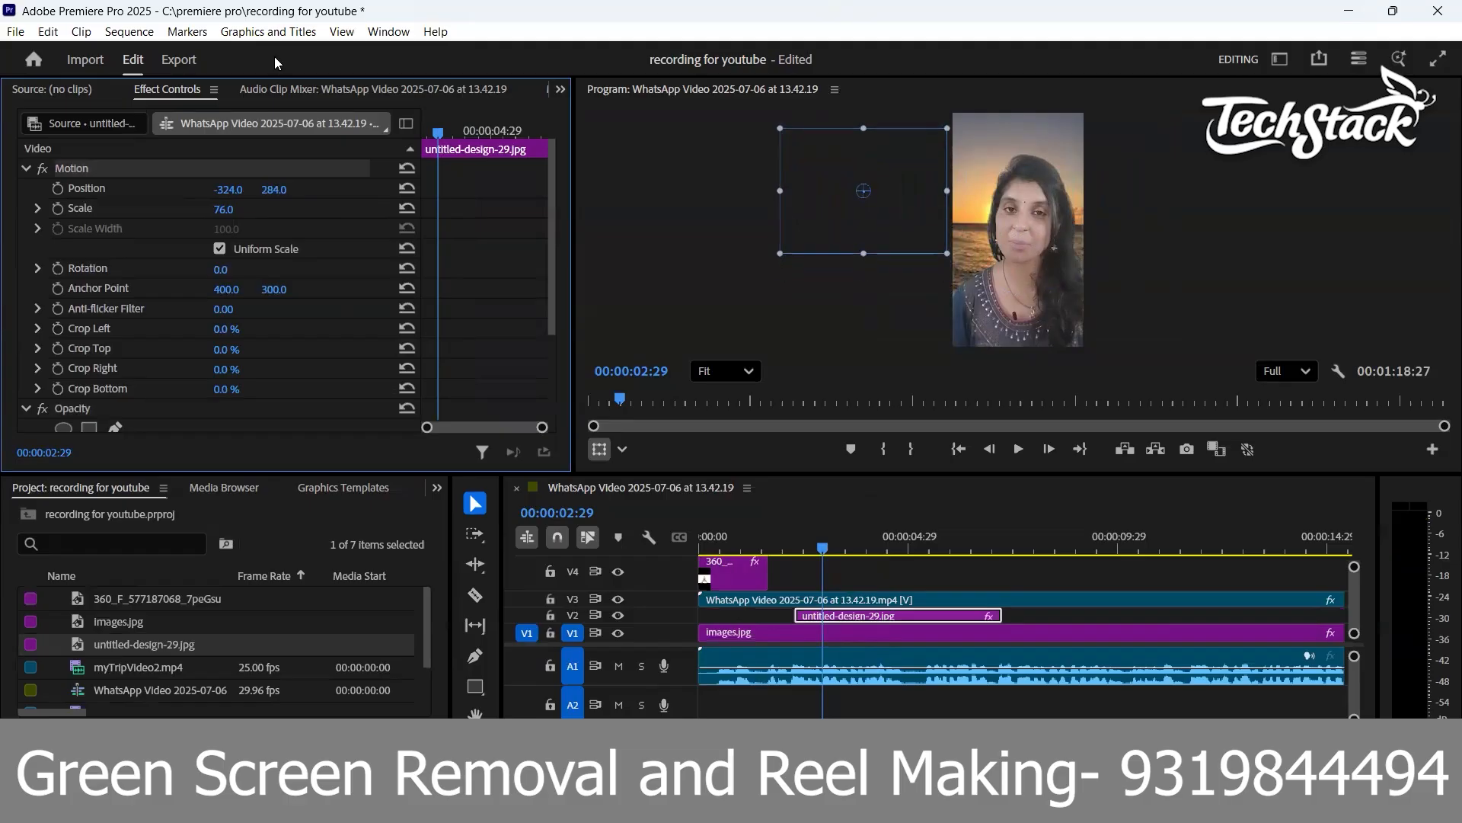
click(59, 189)
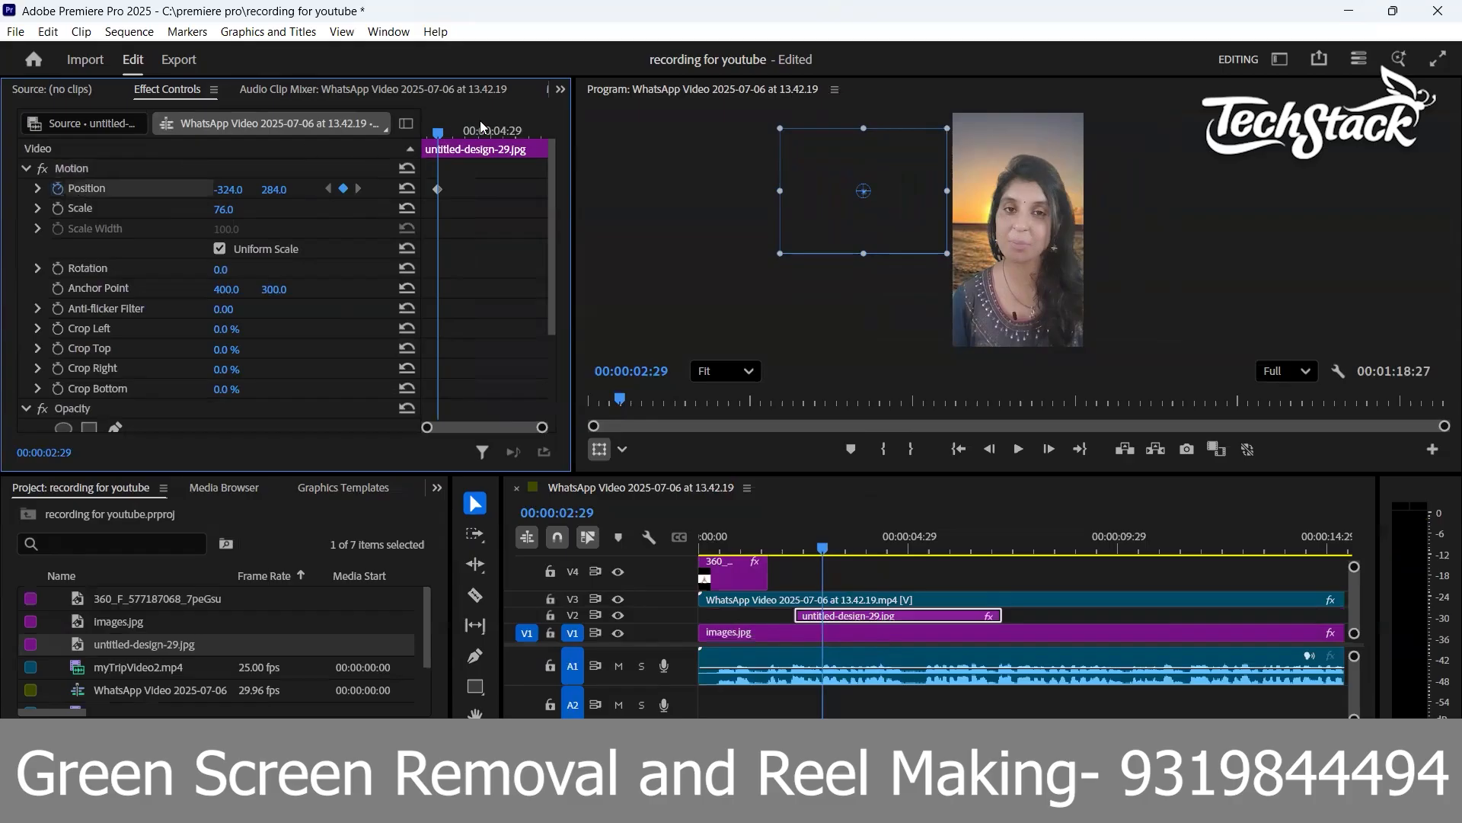
Add a second Position keyframe at about 5 seconds that carries untitled-design-29.jpg past the frame's right edge, and play the slide
drag(442, 141, 499, 141)
drag(233, 191, 358, 191)
drag(512, 127, 425, 143)
key(space)
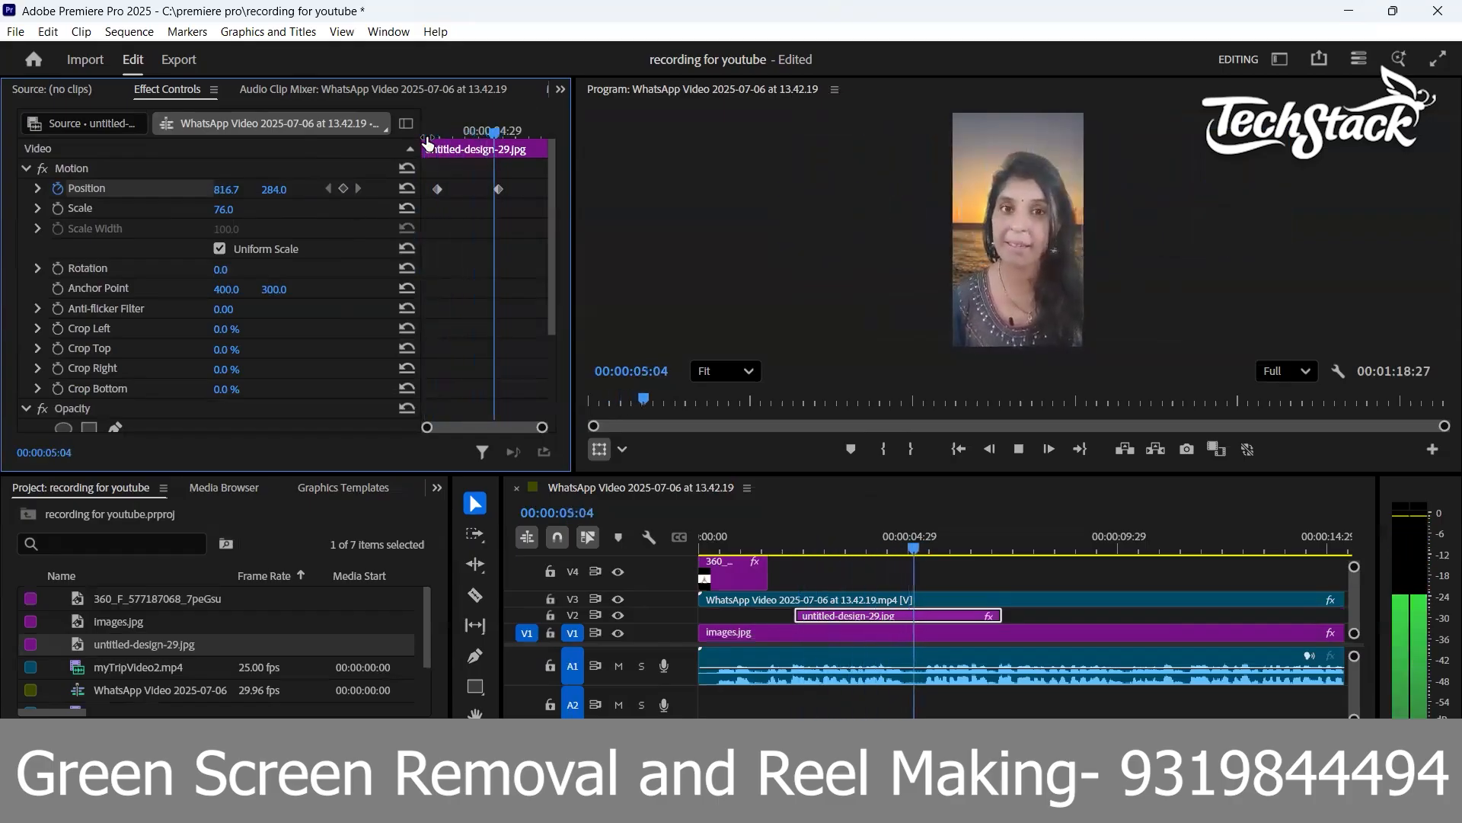
Trim the end of untitled-design-29.jpg on V2 back to just after its second Position keyframe, replaying the slide's end to check
key(space)
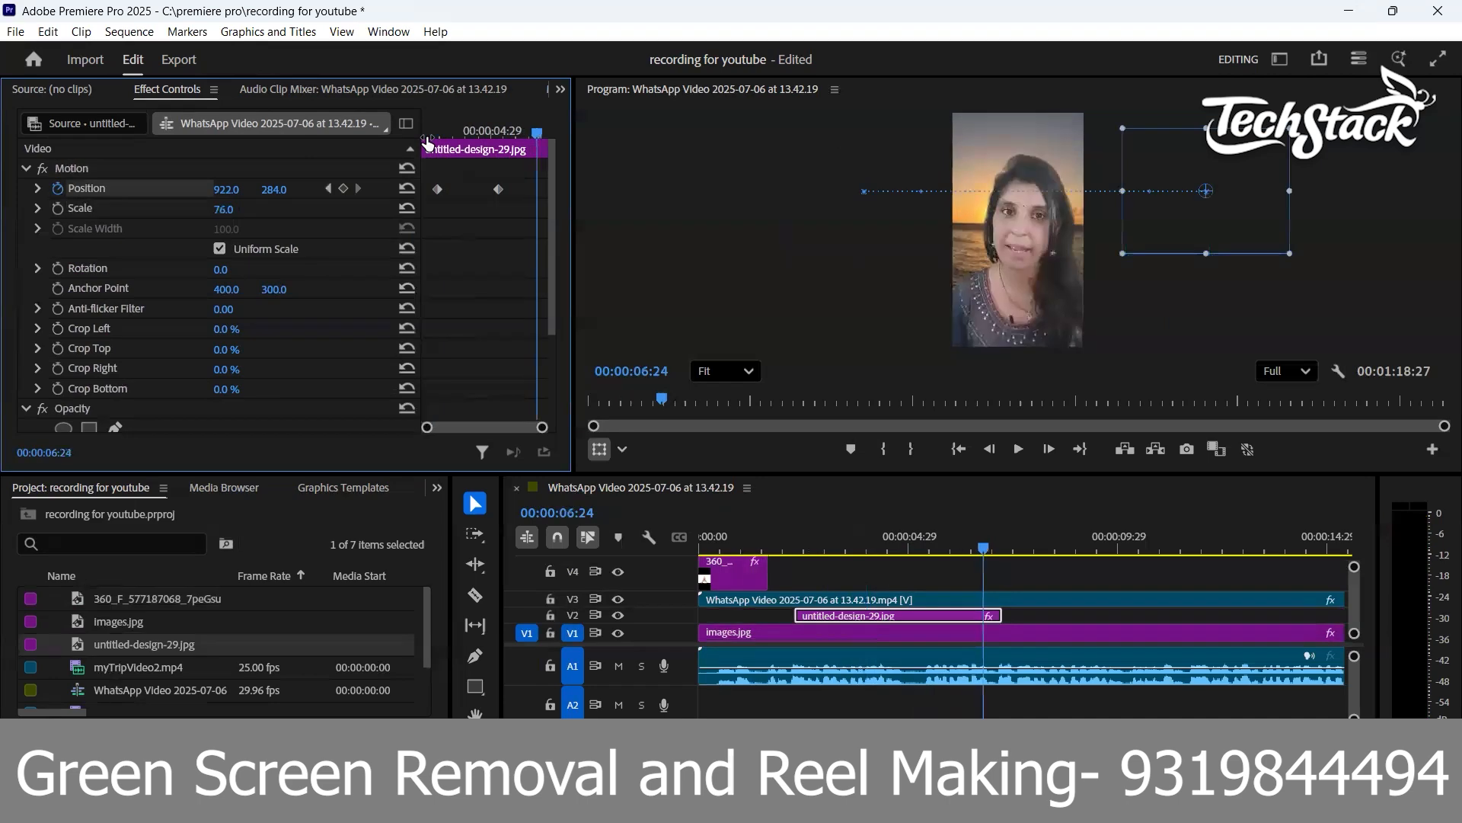
drag(1000, 615, 948, 614)
click(915, 536)
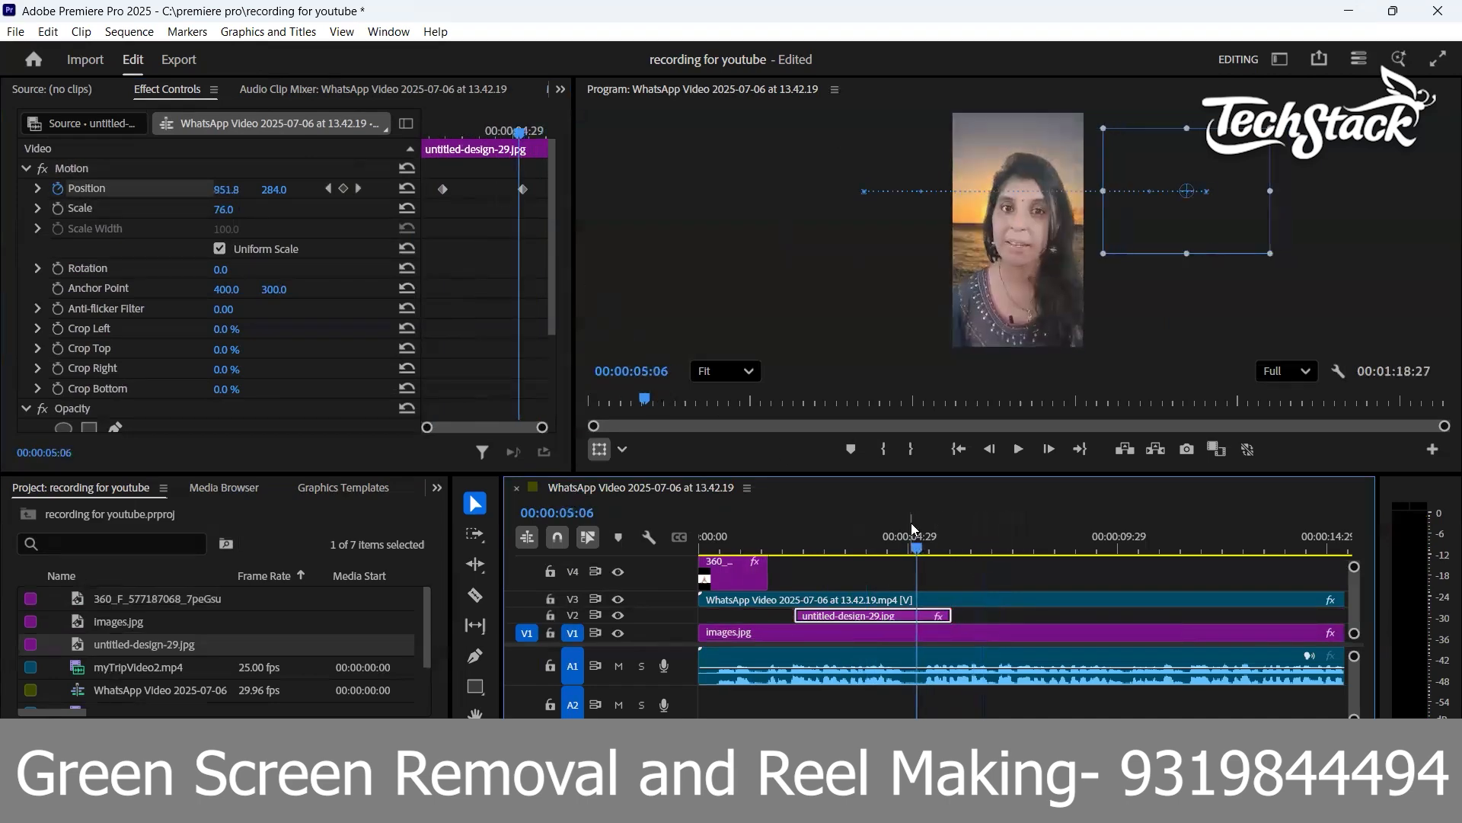
key(space)
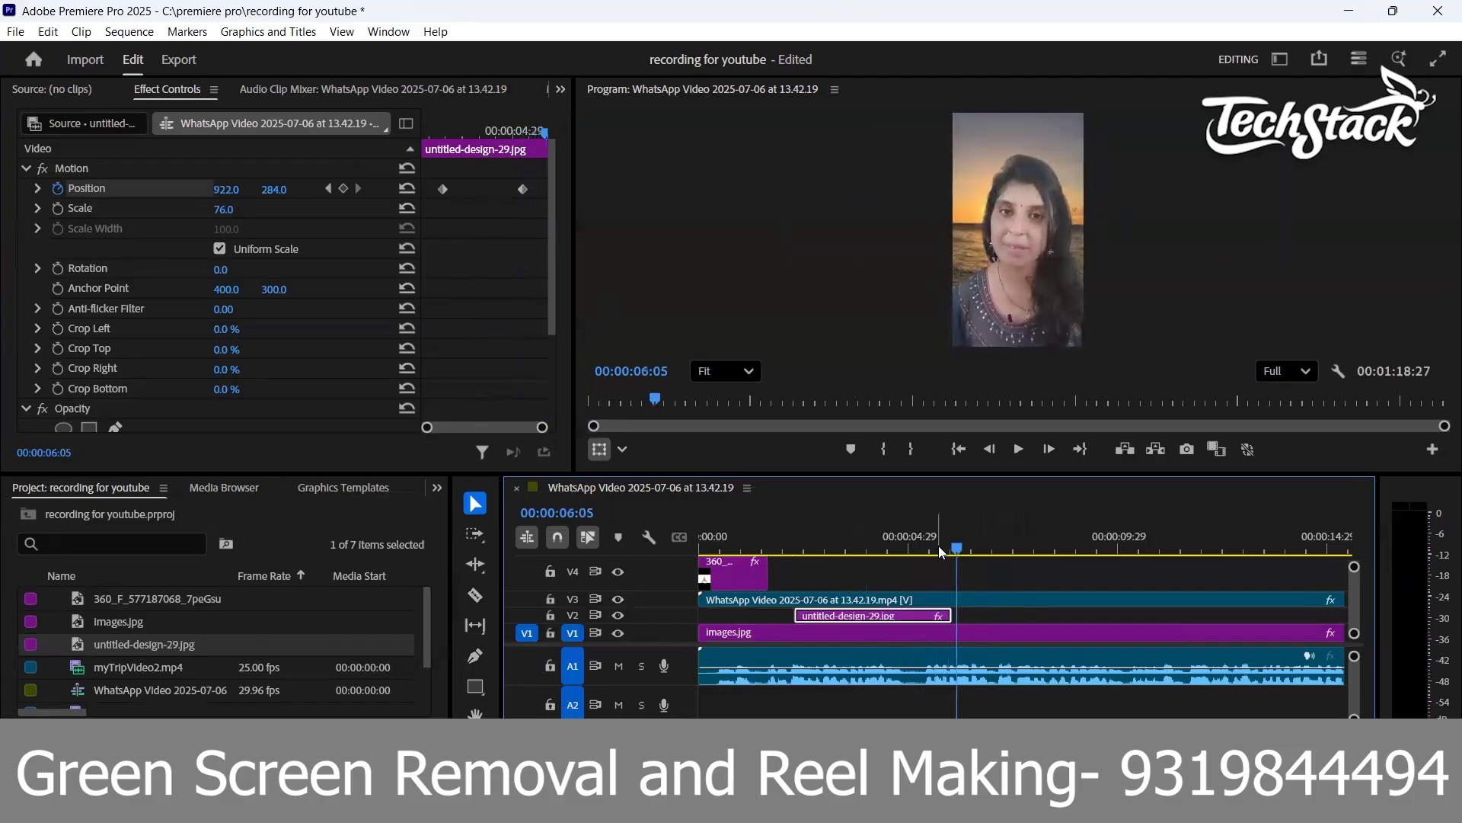
drag(939, 545, 898, 545)
drag(950, 615, 922, 614)
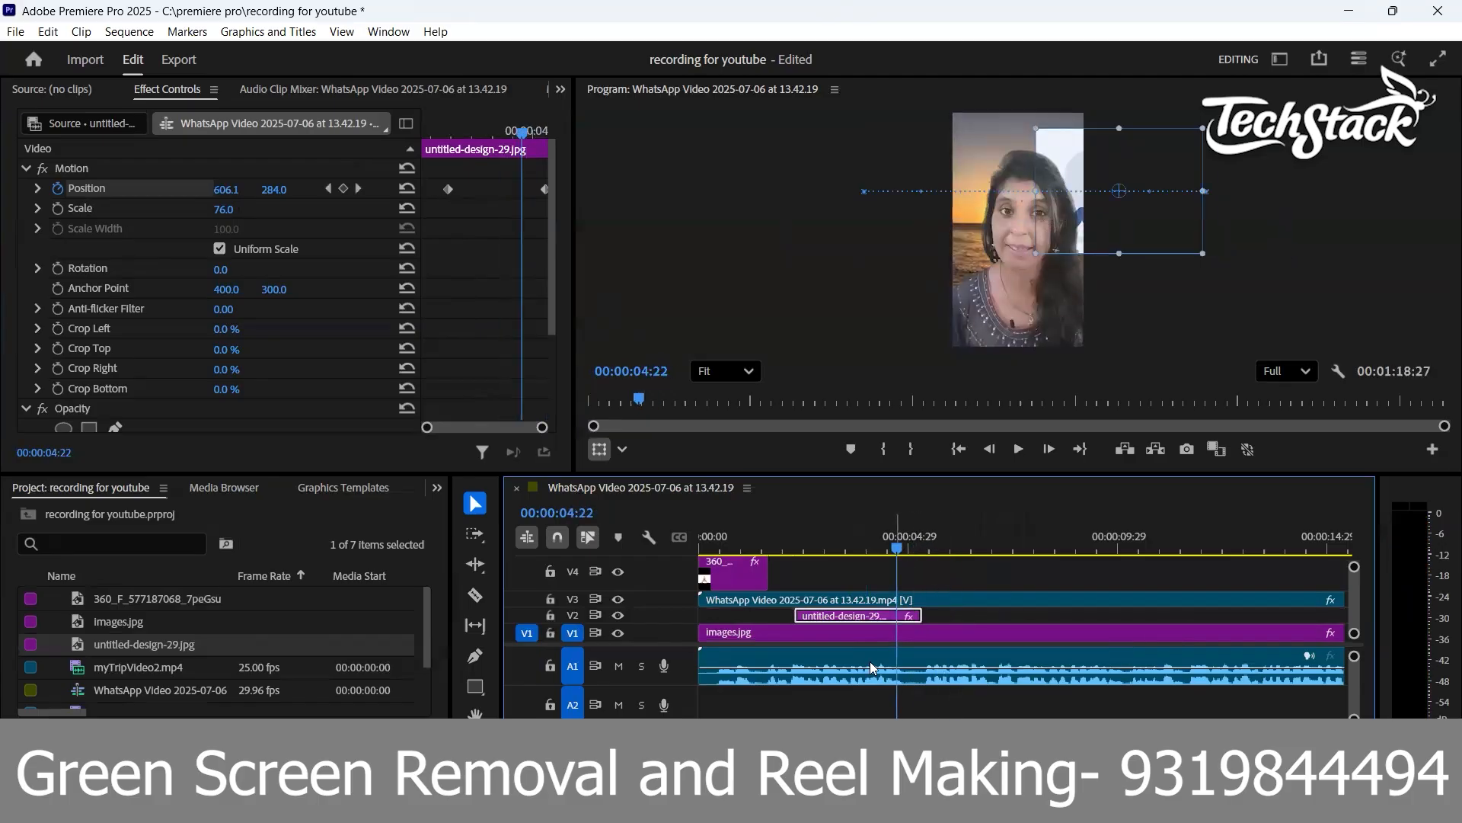
Import the single-continuous-line-drawing picture from Downloads onto V4 after untitled-design-29.jpg, and set its Scale to 89 and Position to 262, 425
key(alt+Tab)
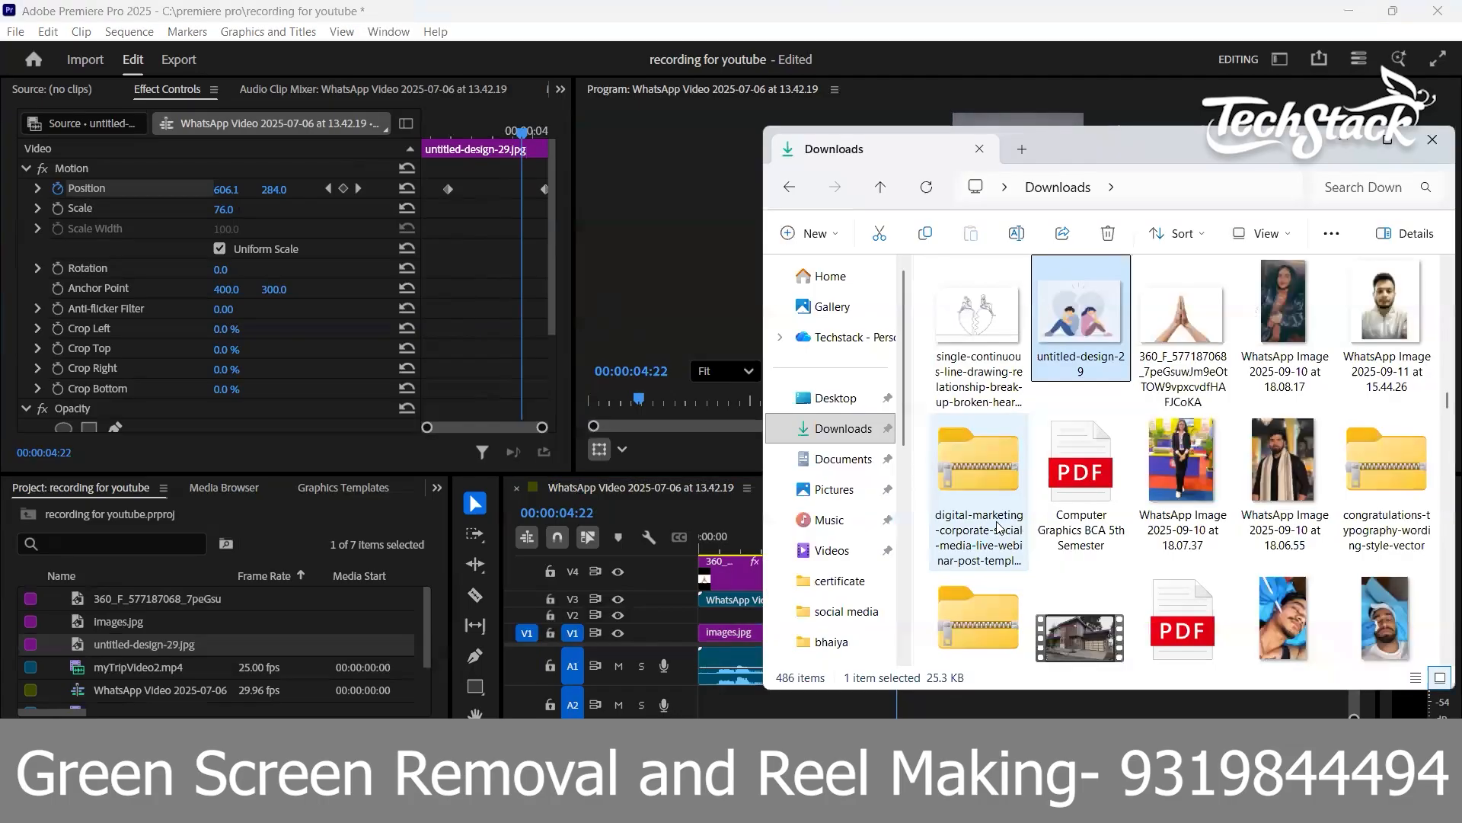
scroll(1063, 479, up, 1)
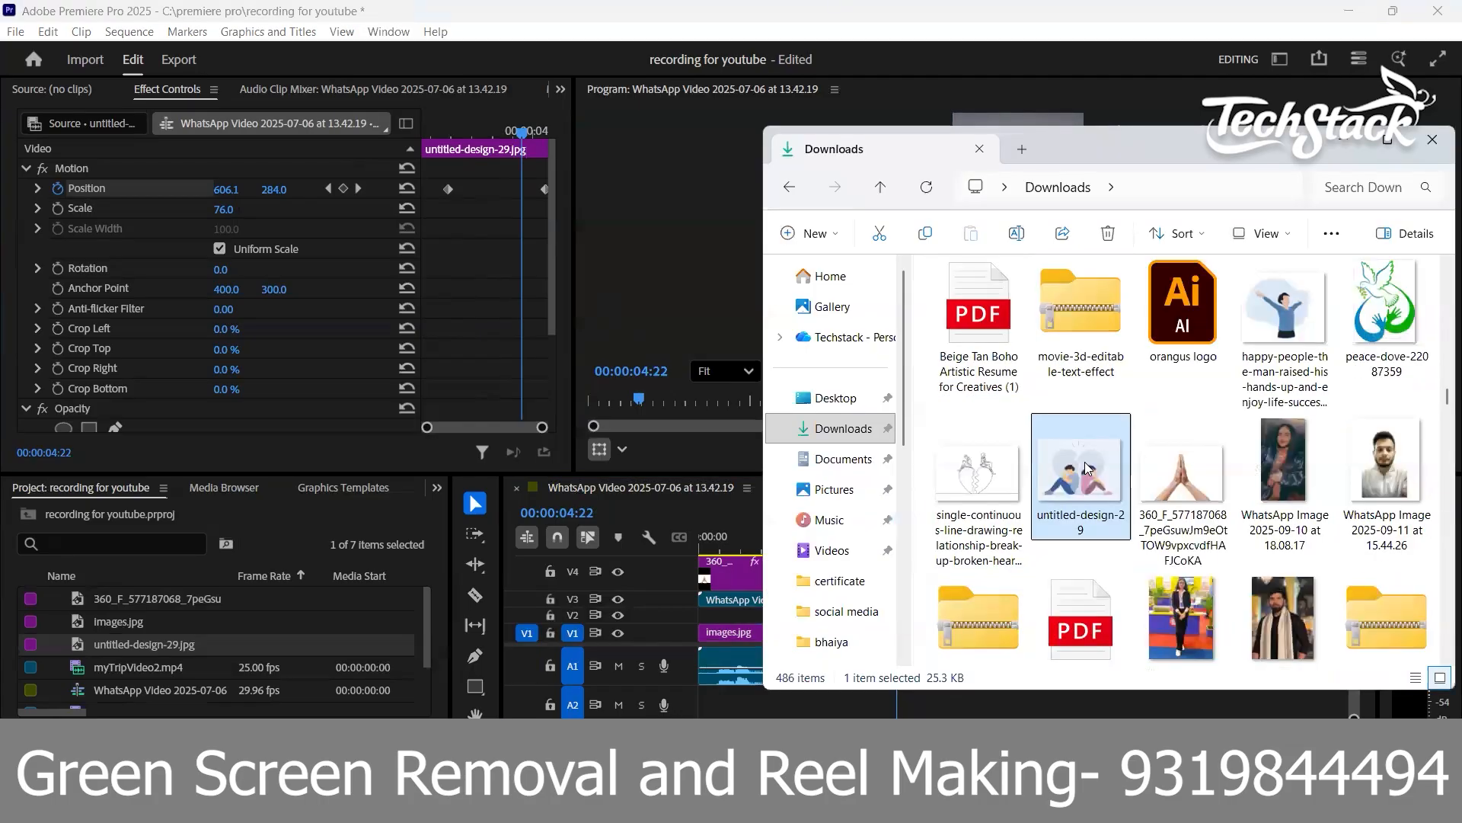
click(993, 478)
mouse_move(996, 472)
mouse_down()
mouse_move(849, 426)
mouse_move(199, 659)
mouse_move(724, 610)
mouse_move(949, 619)
mouse_move(944, 546)
mouse_up()
click(1433, 139)
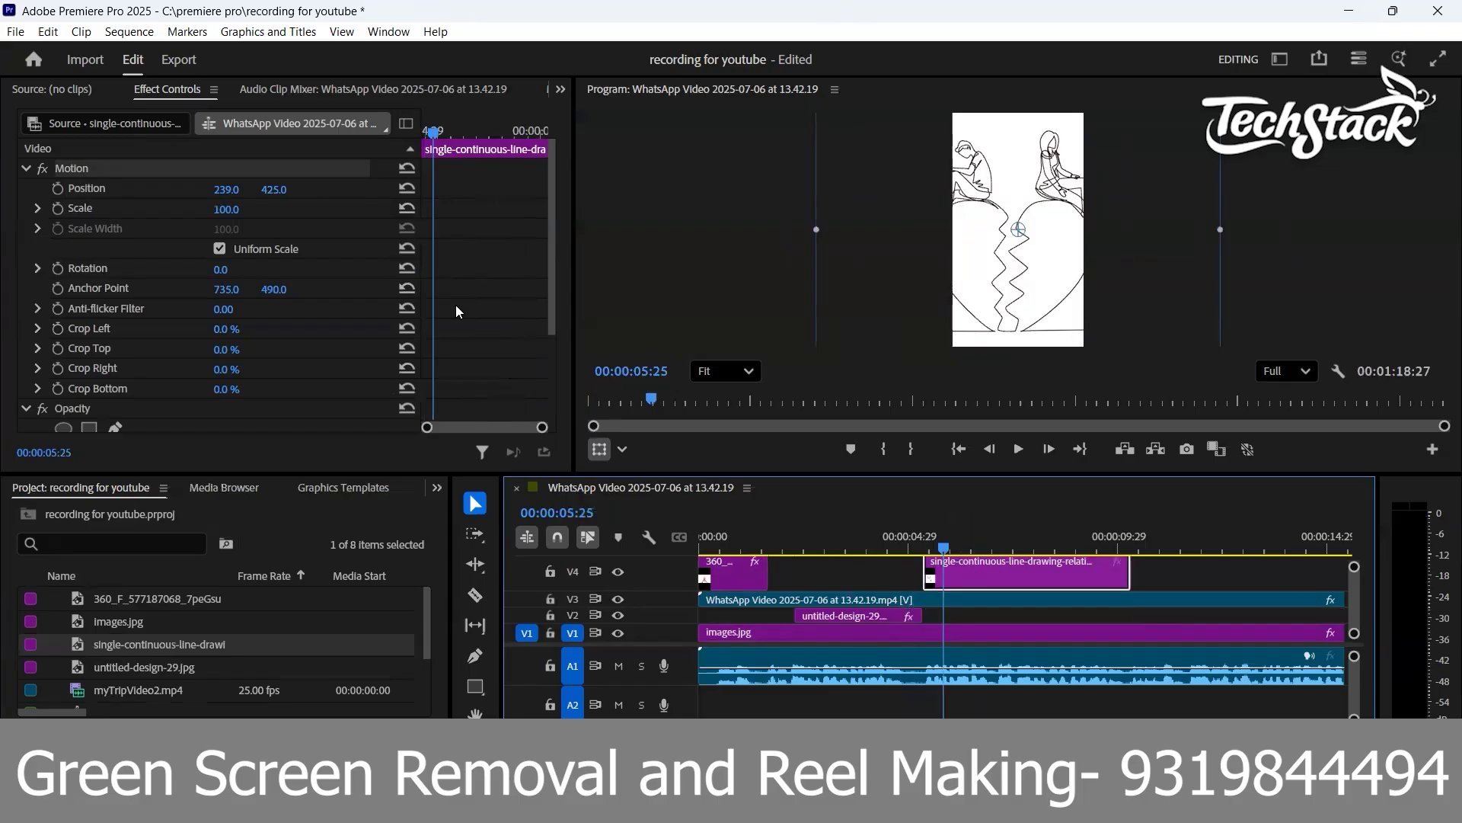
mouse_move(226, 210)
mouse_down()
mouse_move(183, 210)
mouse_move(220, 210)
mouse_move(231, 190)
mouse_up()
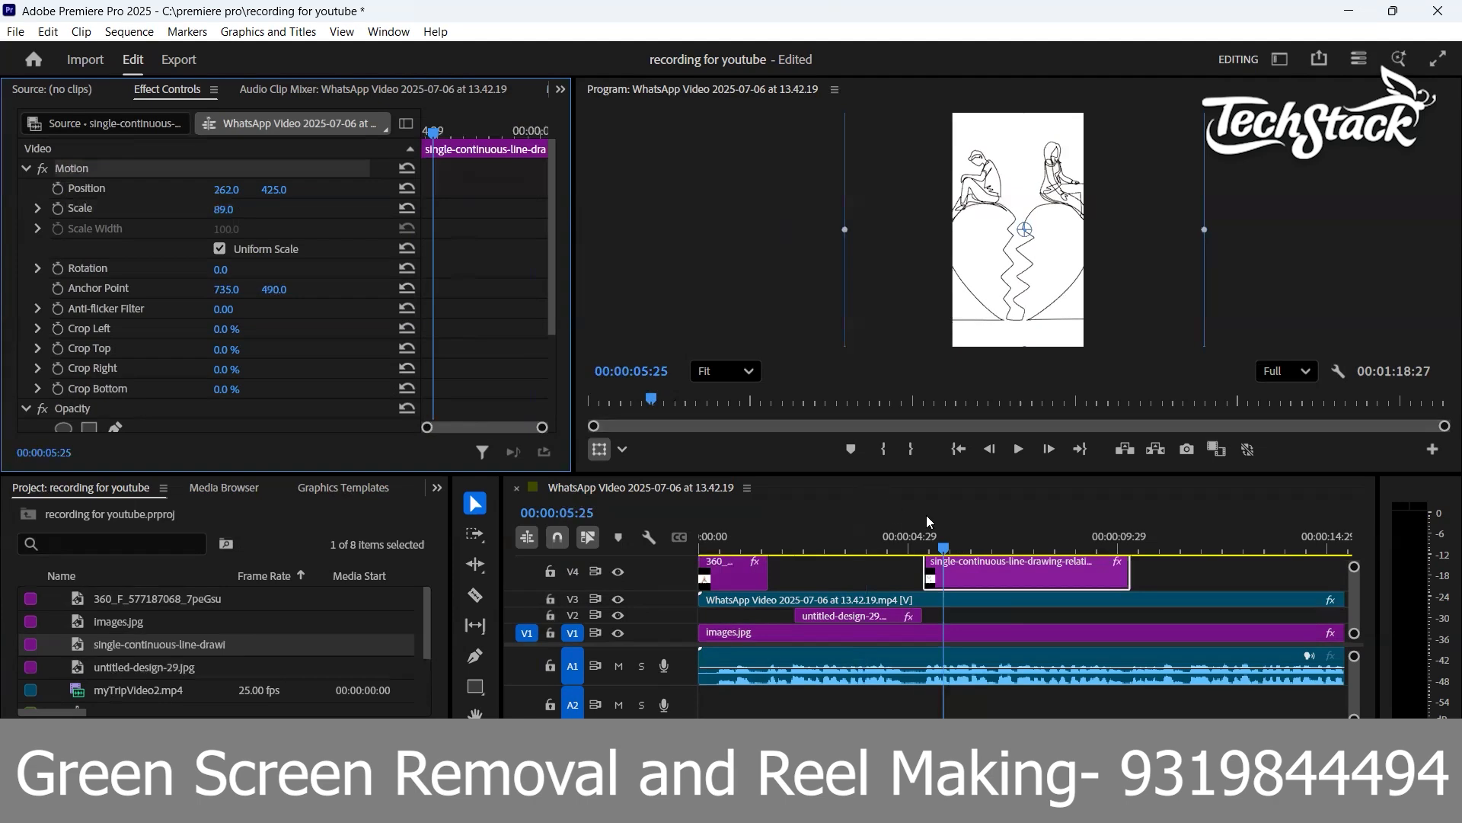
Shorten the line-drawing clip on V4 to about 2 seconds, start it at about 7.4 seconds, and play that section
key(space)
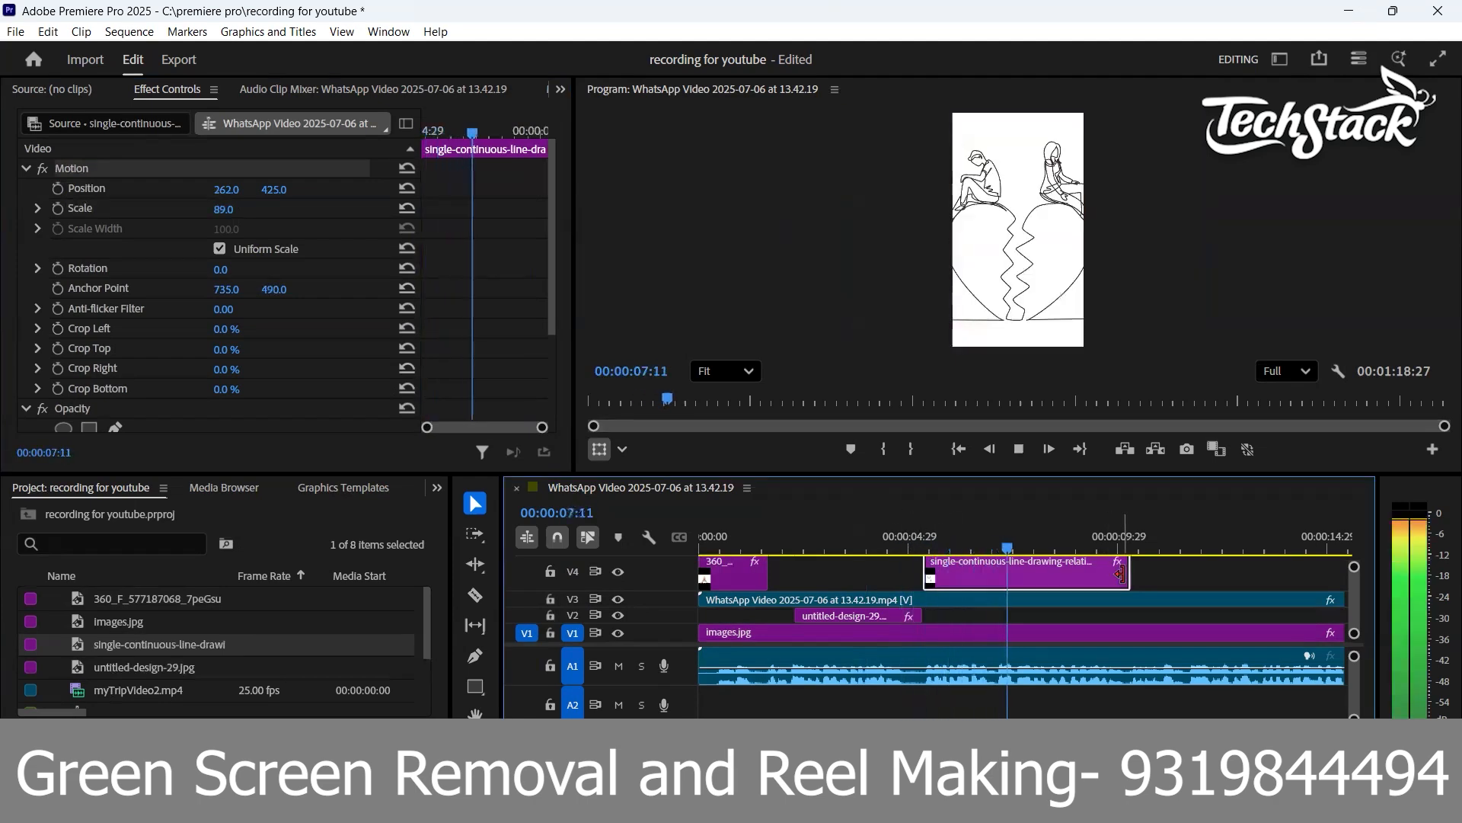
key(space)
mouse_move(1125, 576)
mouse_down()
mouse_move(1011, 572)
mouse_move(1016, 557)
mouse_move(1013, 572)
mouse_move(1057, 573)
mouse_up()
click(944, 547)
key(space)
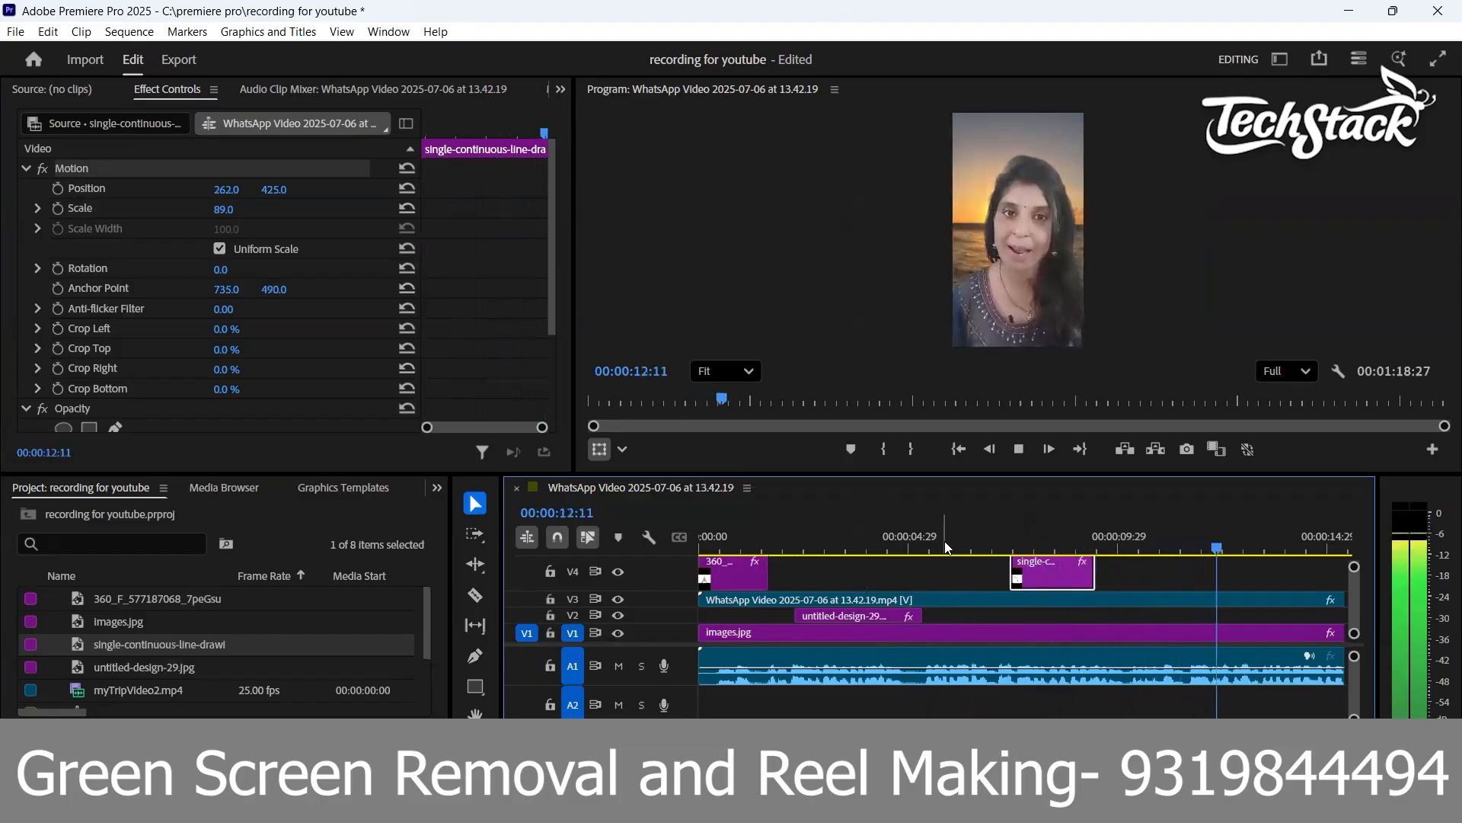
click(977, 547)
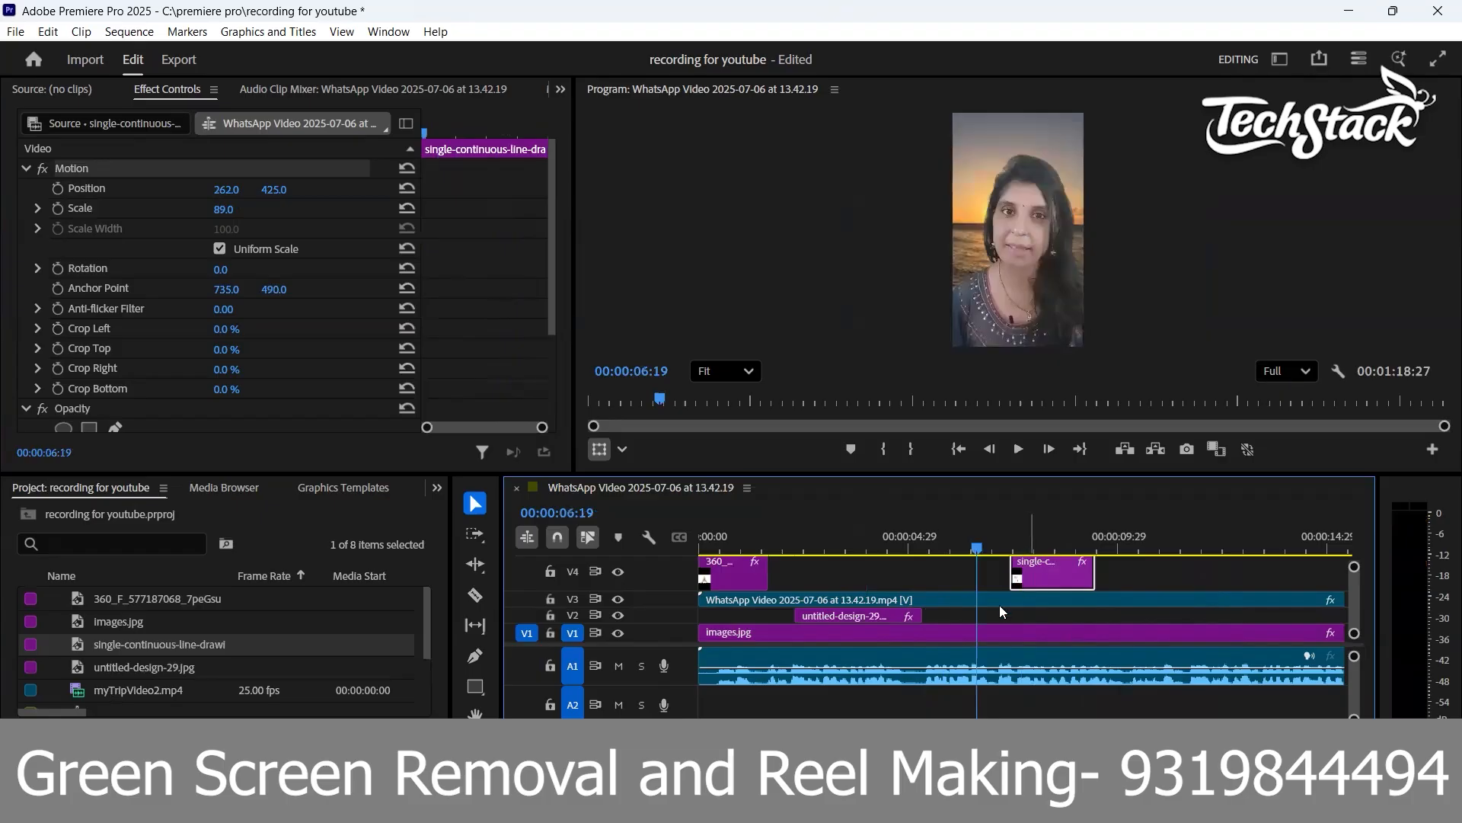
mouse_move(1010, 540)
mouse_down()
mouse_move(1035, 540)
mouse_move(996, 548)
mouse_up()
key(space)
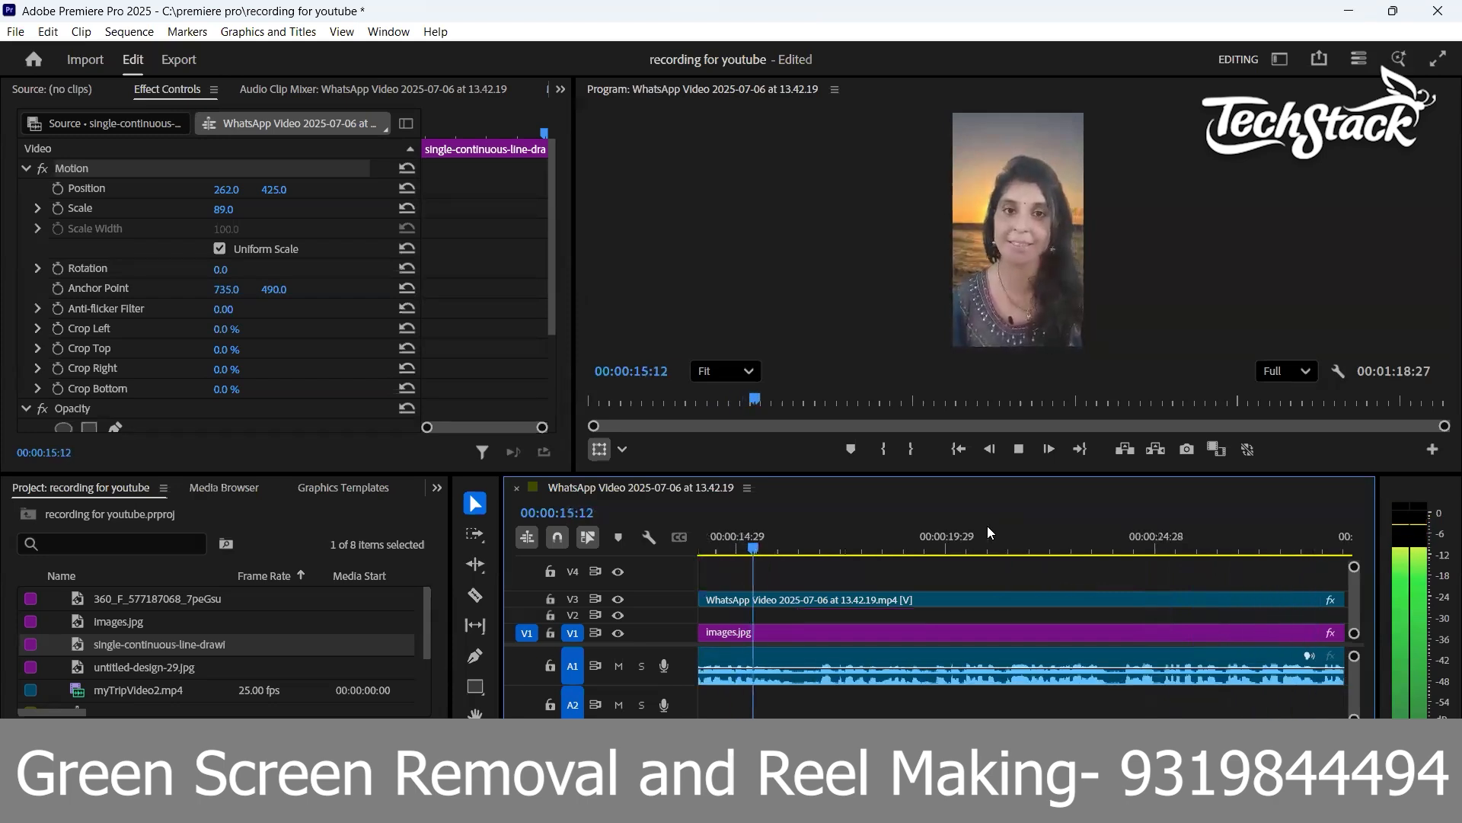
key(space)
click(723, 798)
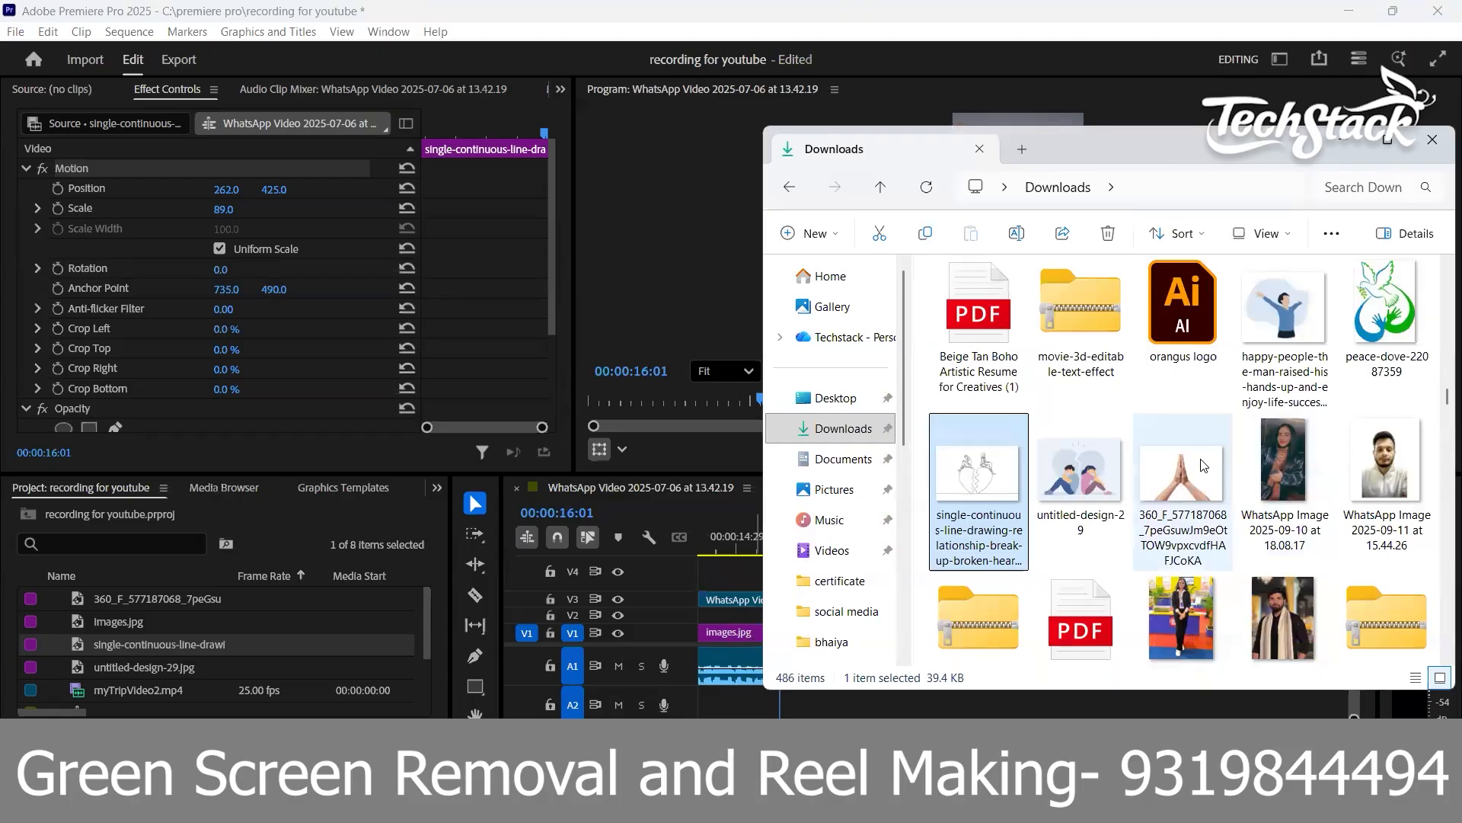
scroll(1203, 465, up, 1)
scroll(1202, 468, down, 1)
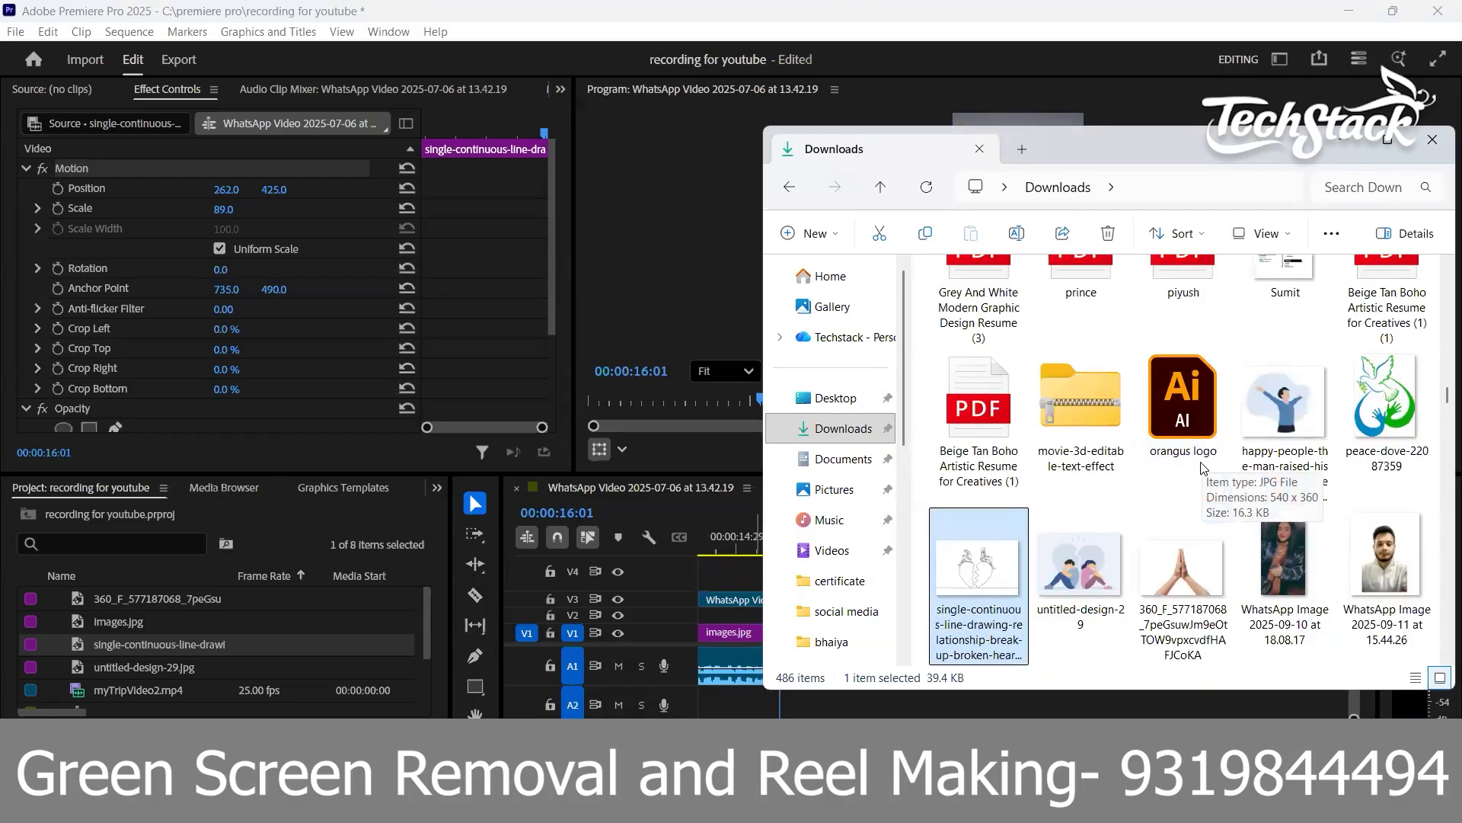
click(1343, 140)
Play the sequence from its start through the line-drawing clip and return the playhead to 00:00:00:00
drag(778, 541, 672, 542)
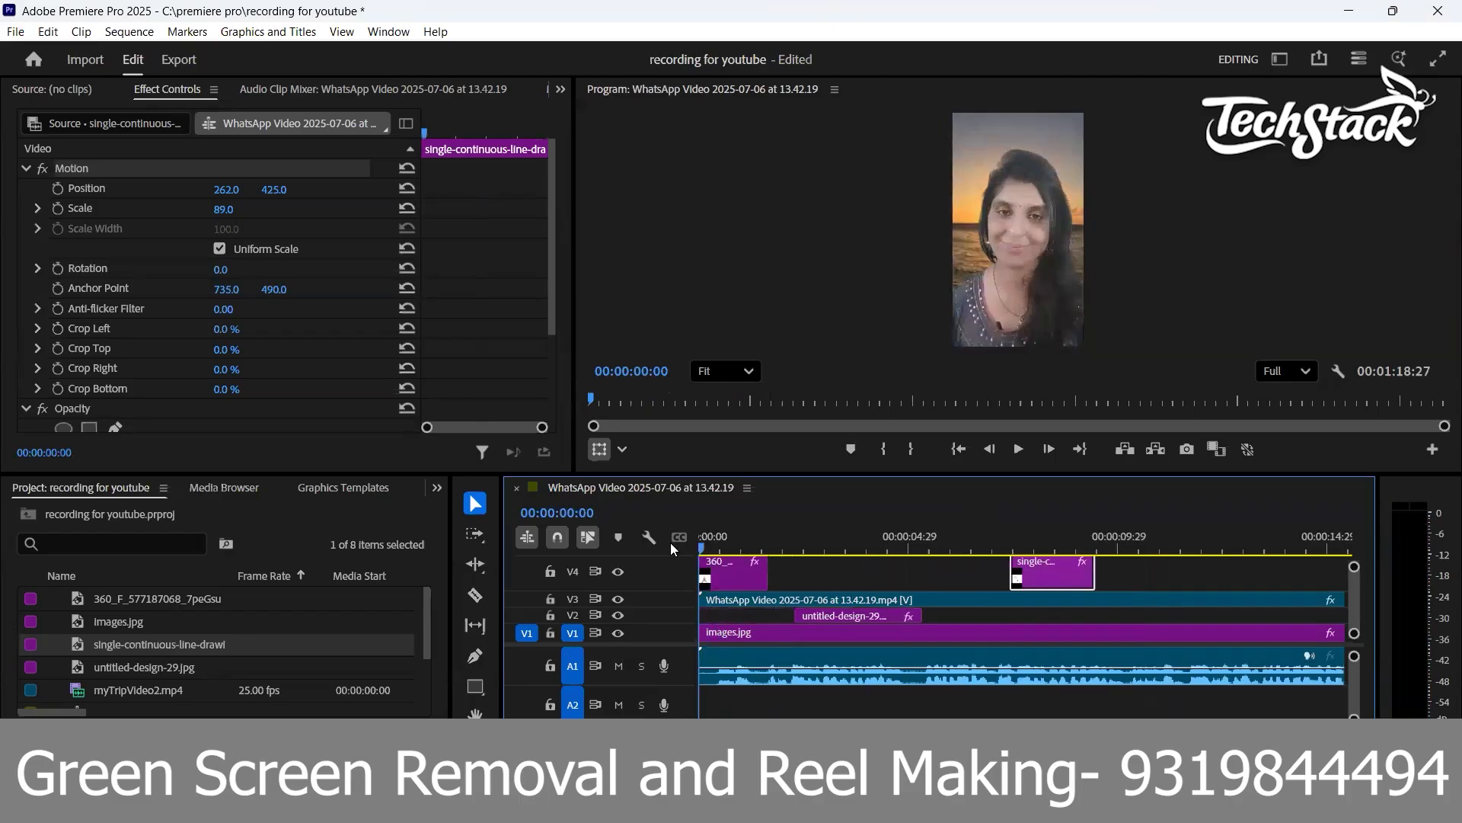
key(space)
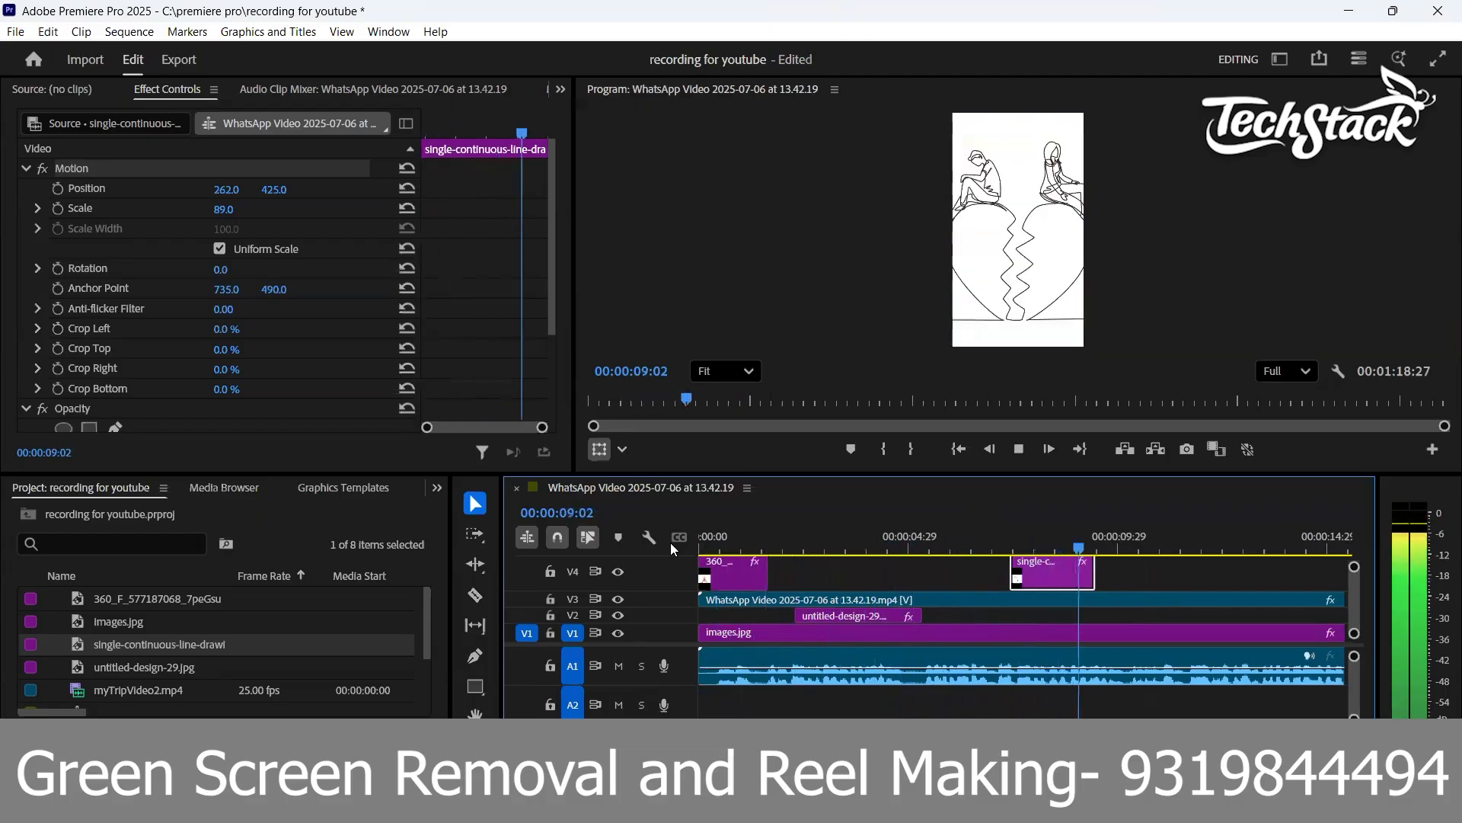
drag(1154, 544, 574, 473)
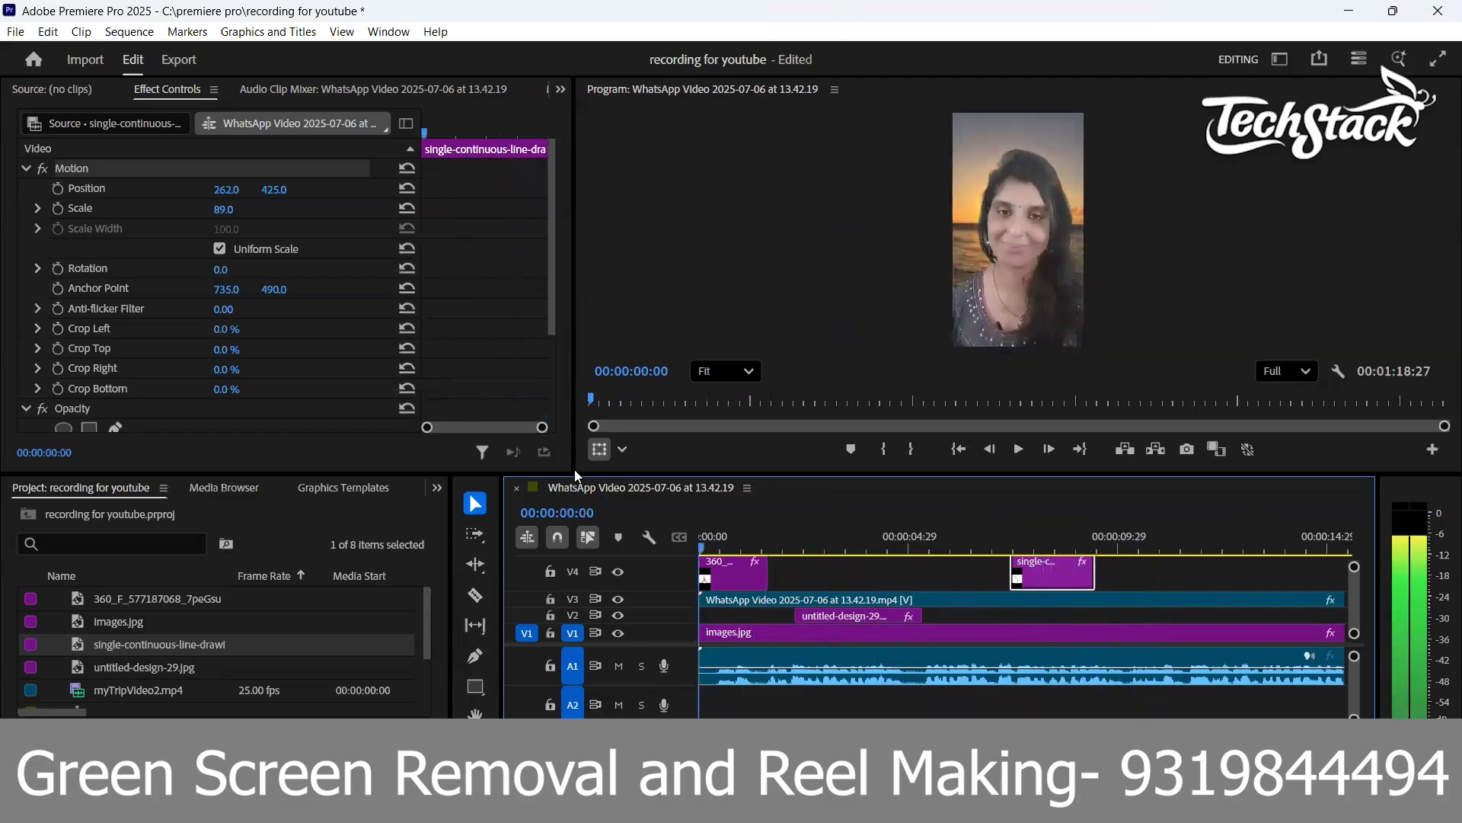
Select the woman's video clip on V3, switch to the Captions and Graphics workspace, and show the sequence transcript
click(830, 600)
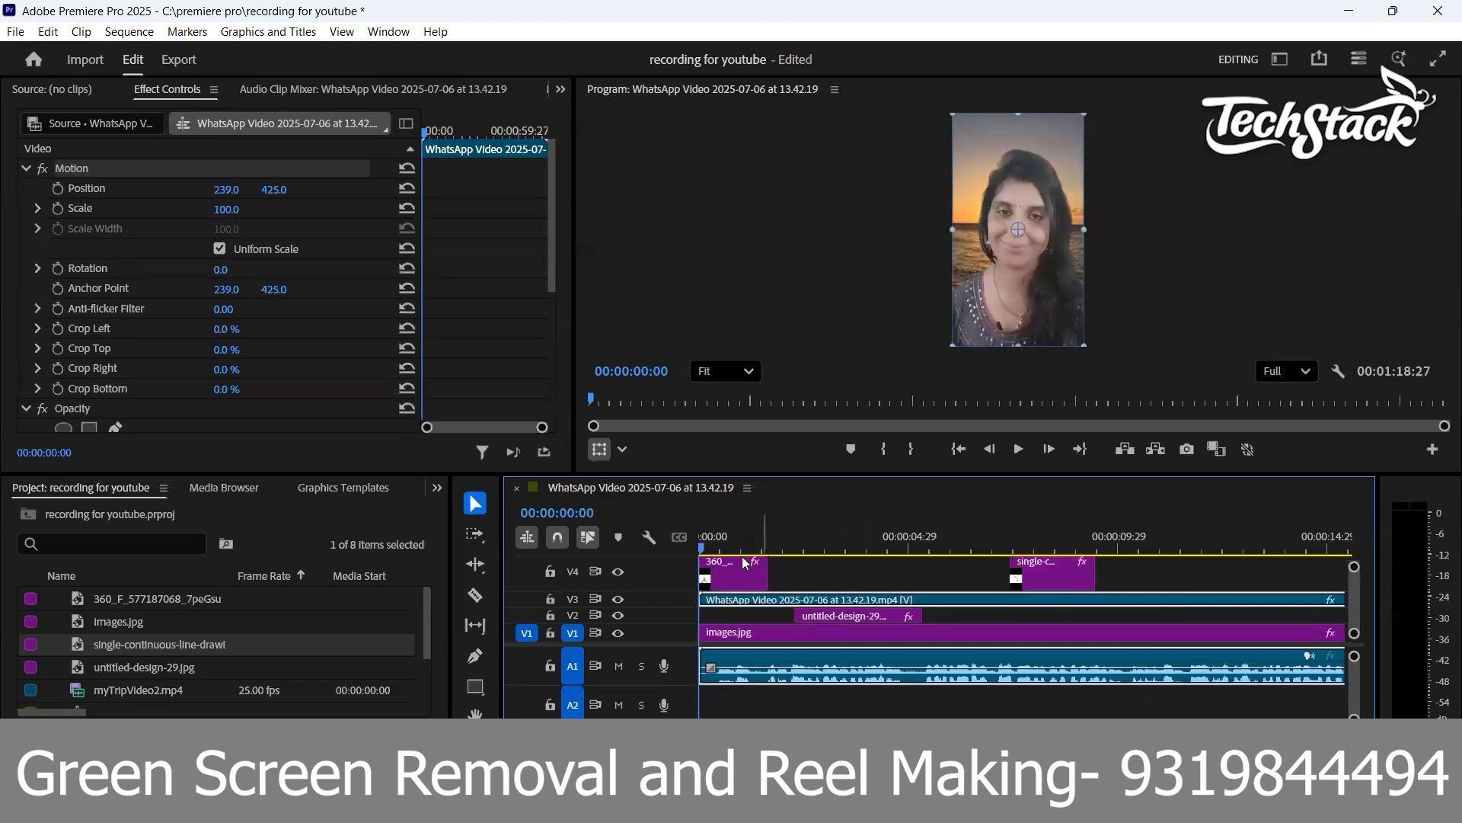
click(384, 33)
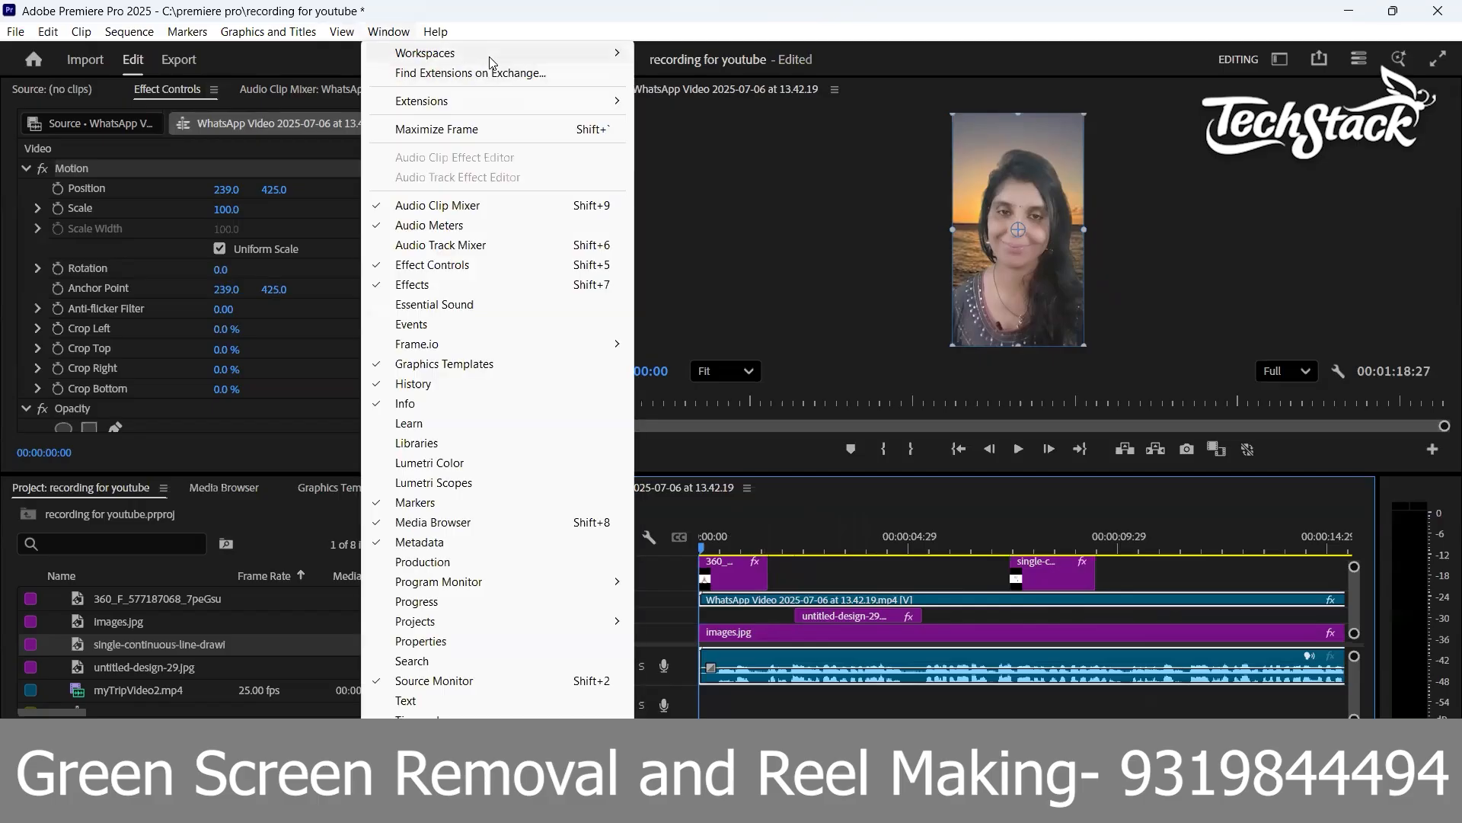
mouse_move(491, 57)
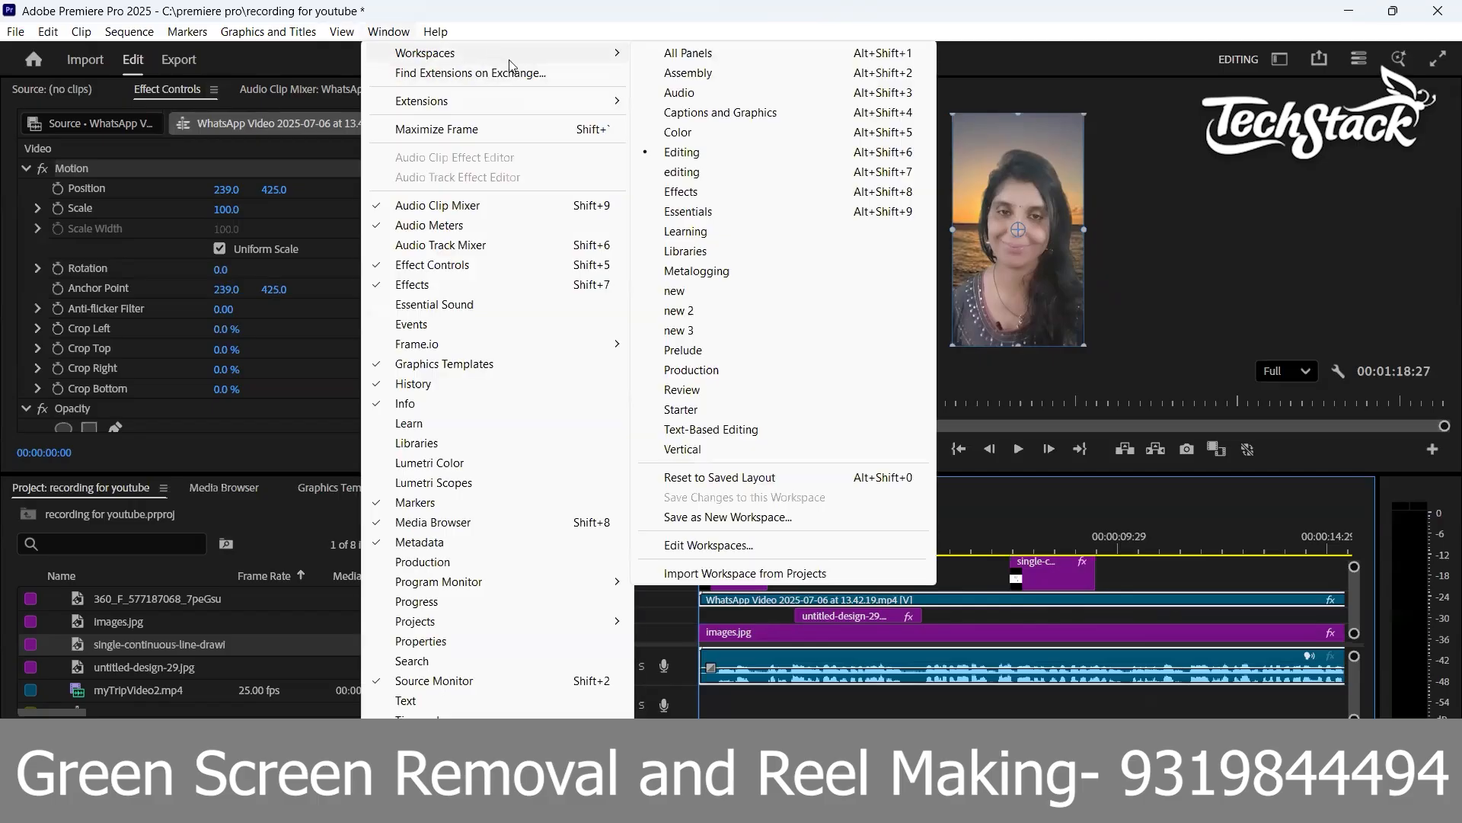
click(713, 113)
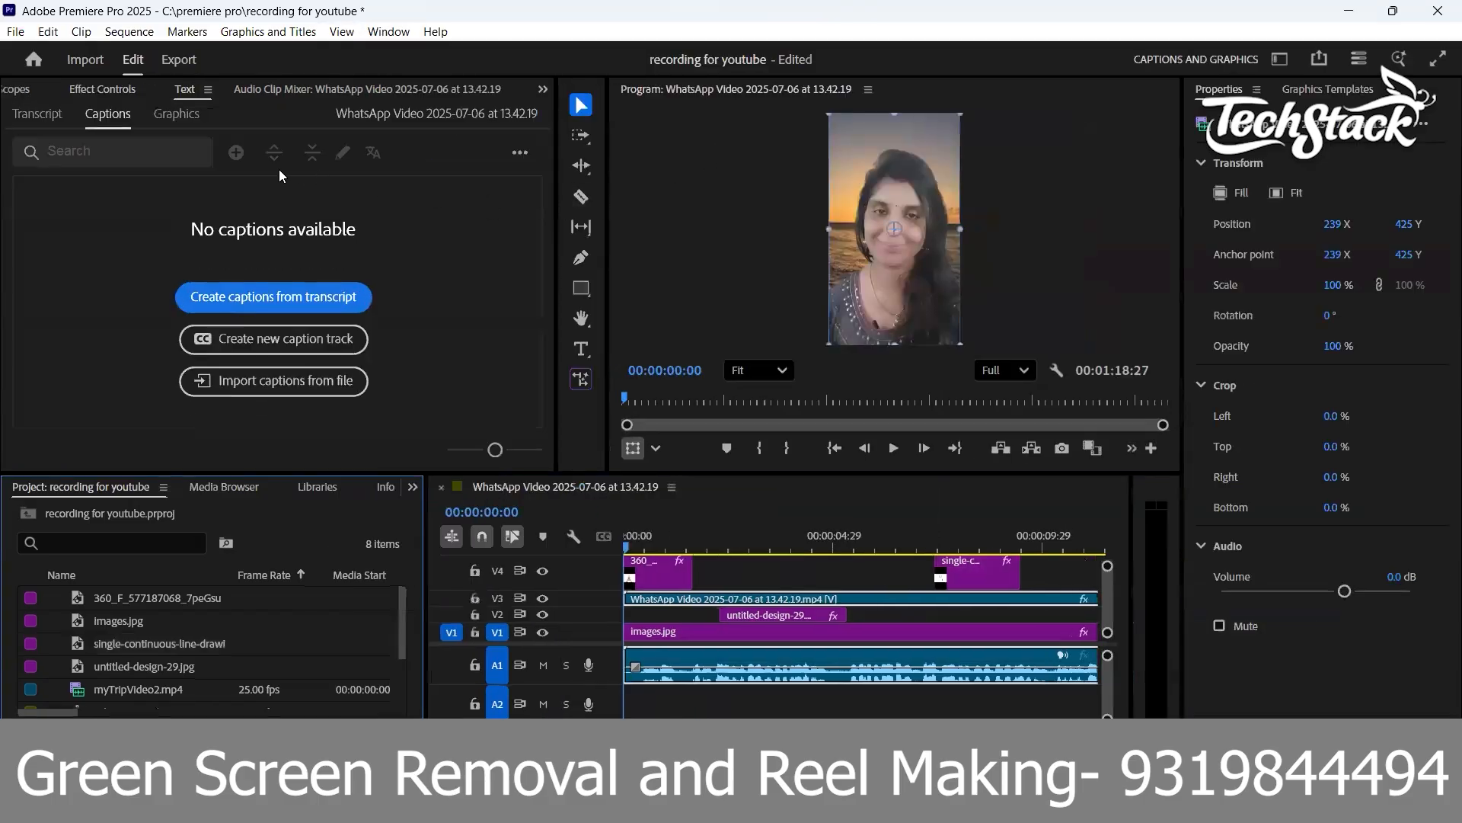
click(52, 118)
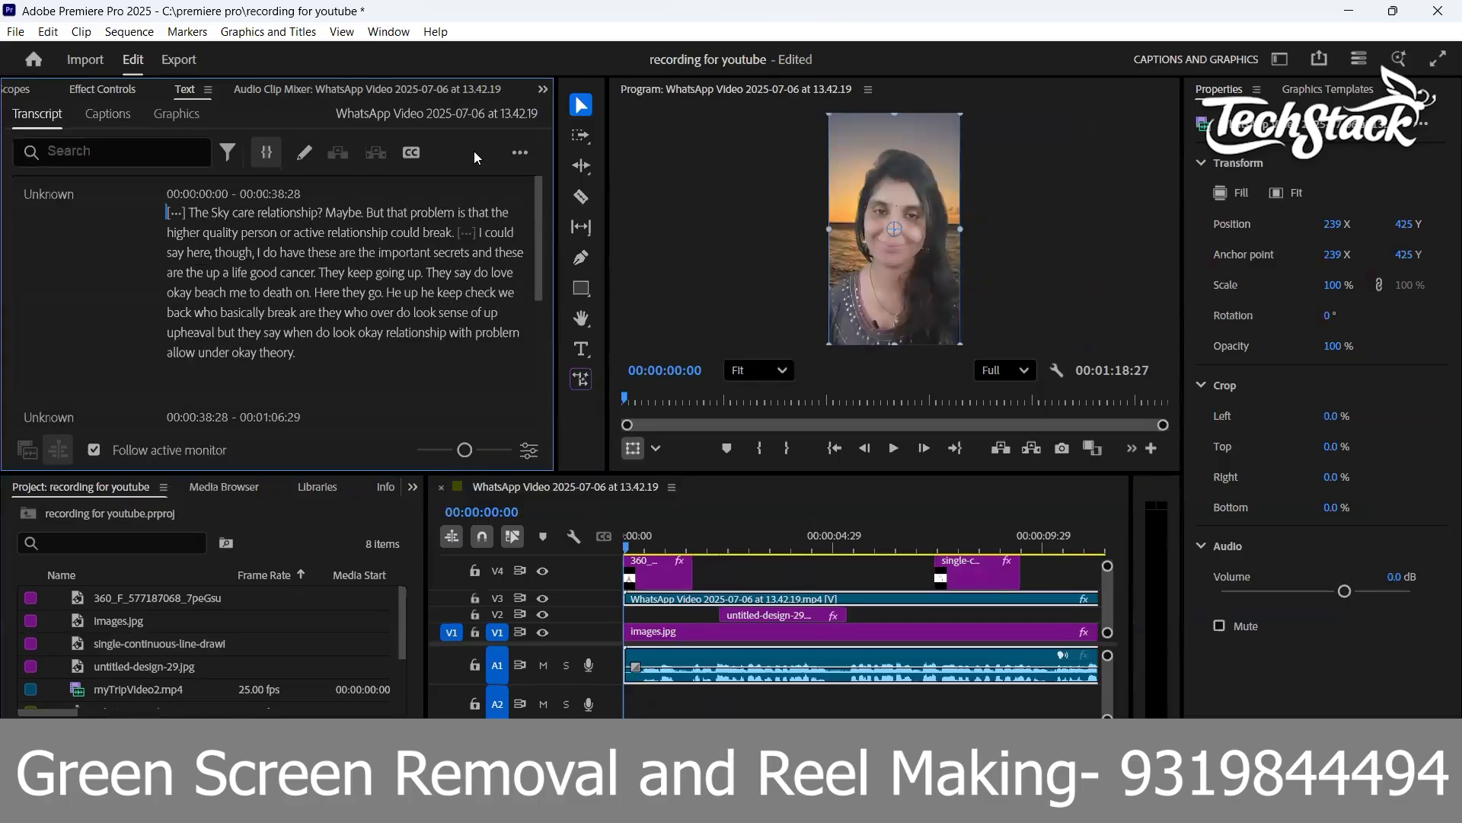
Generate a static transcript of the sequence with the language set to Hindi
click(516, 156)
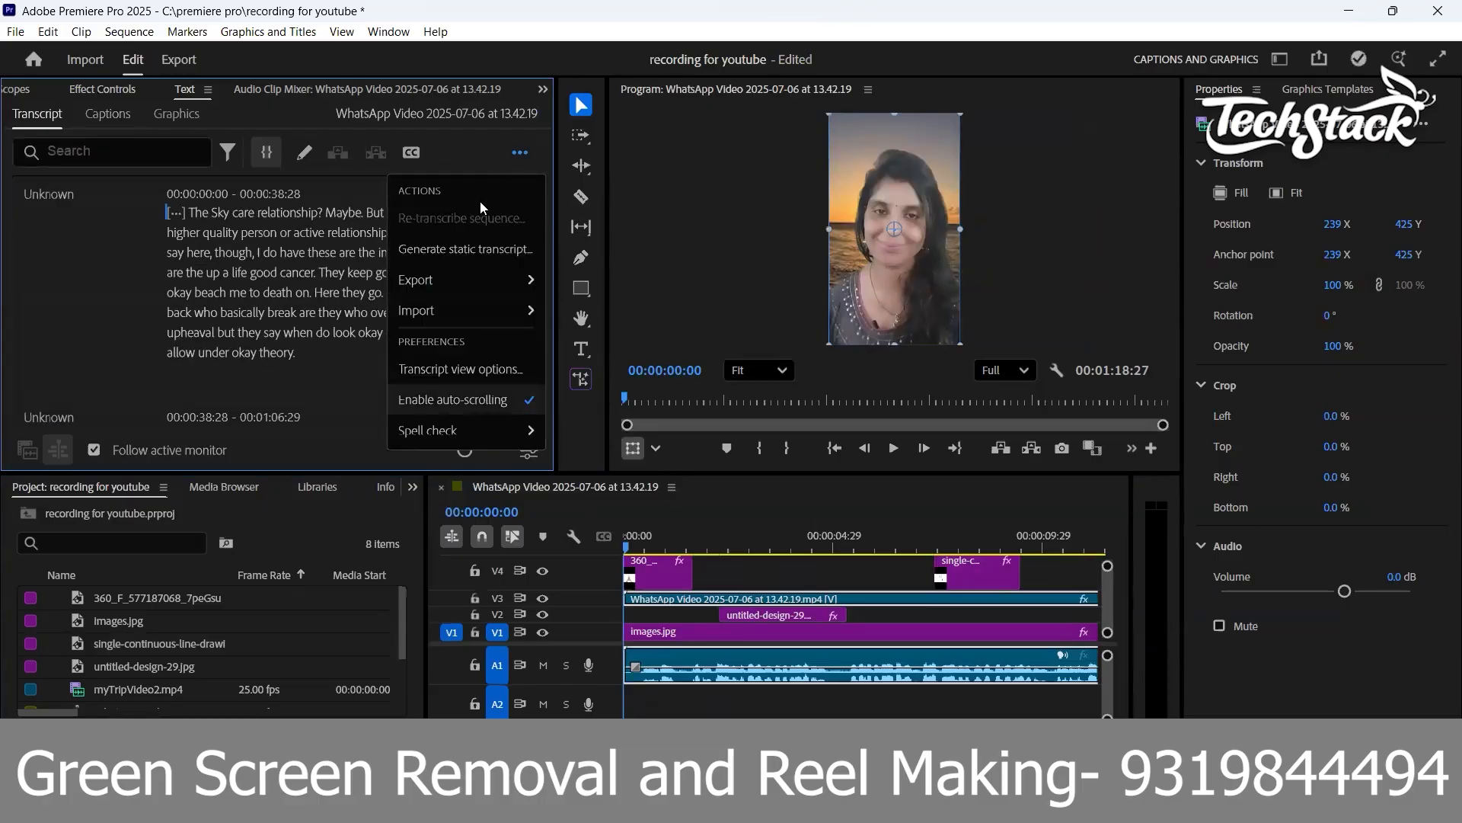
click(466, 249)
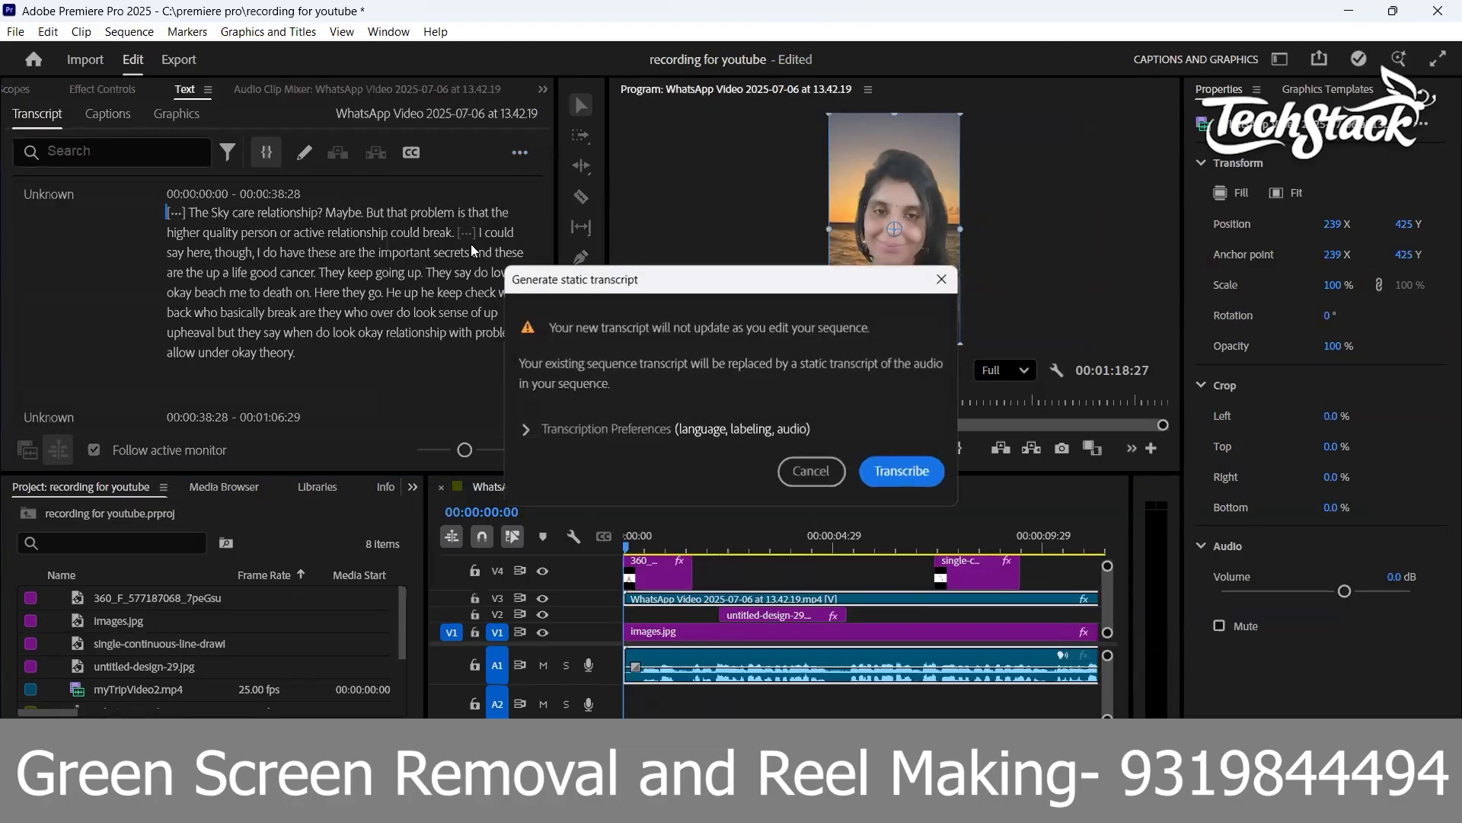
click(531, 440)
click(621, 509)
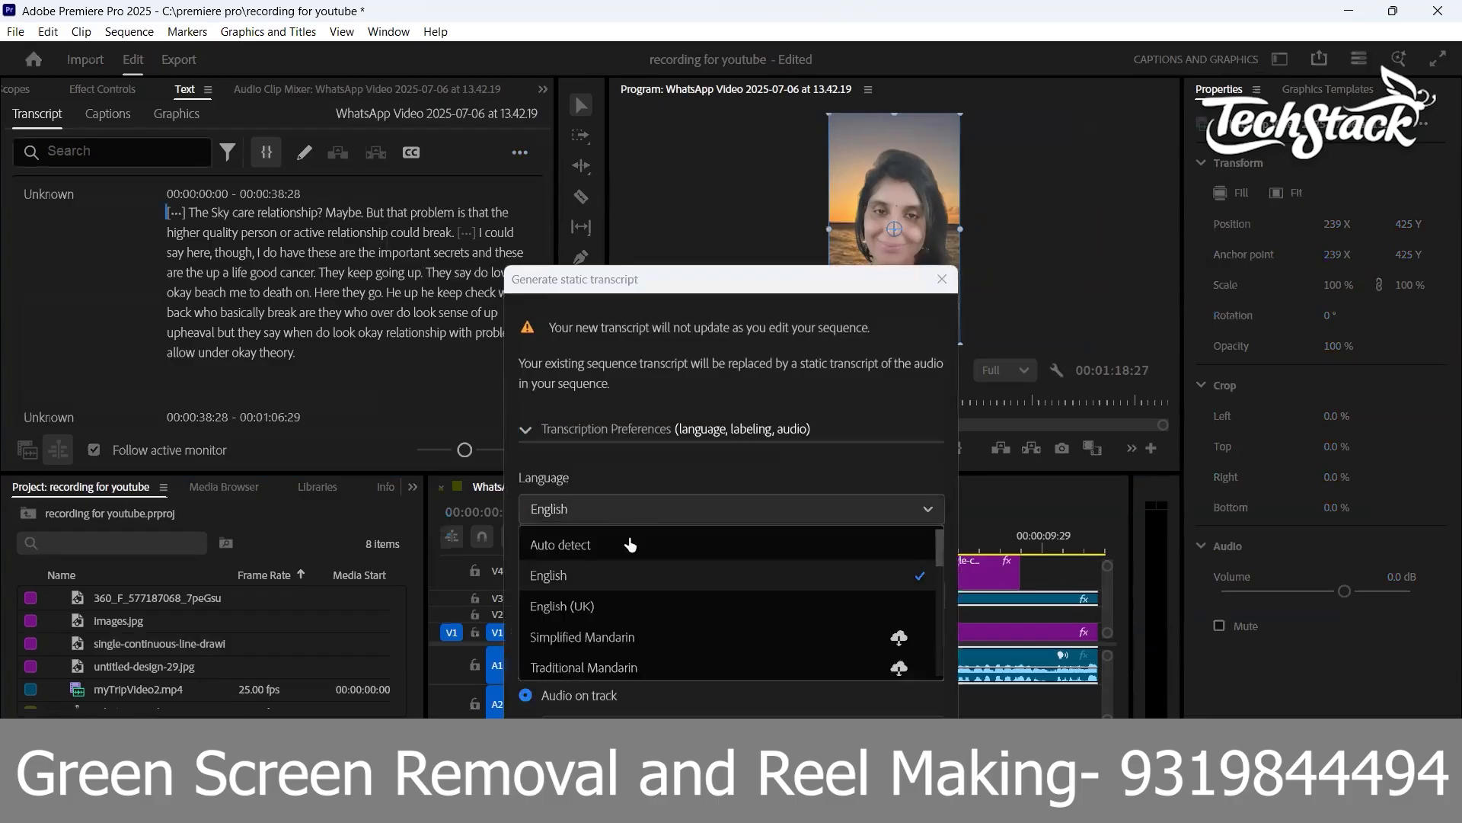
scroll(632, 604, down, 5)
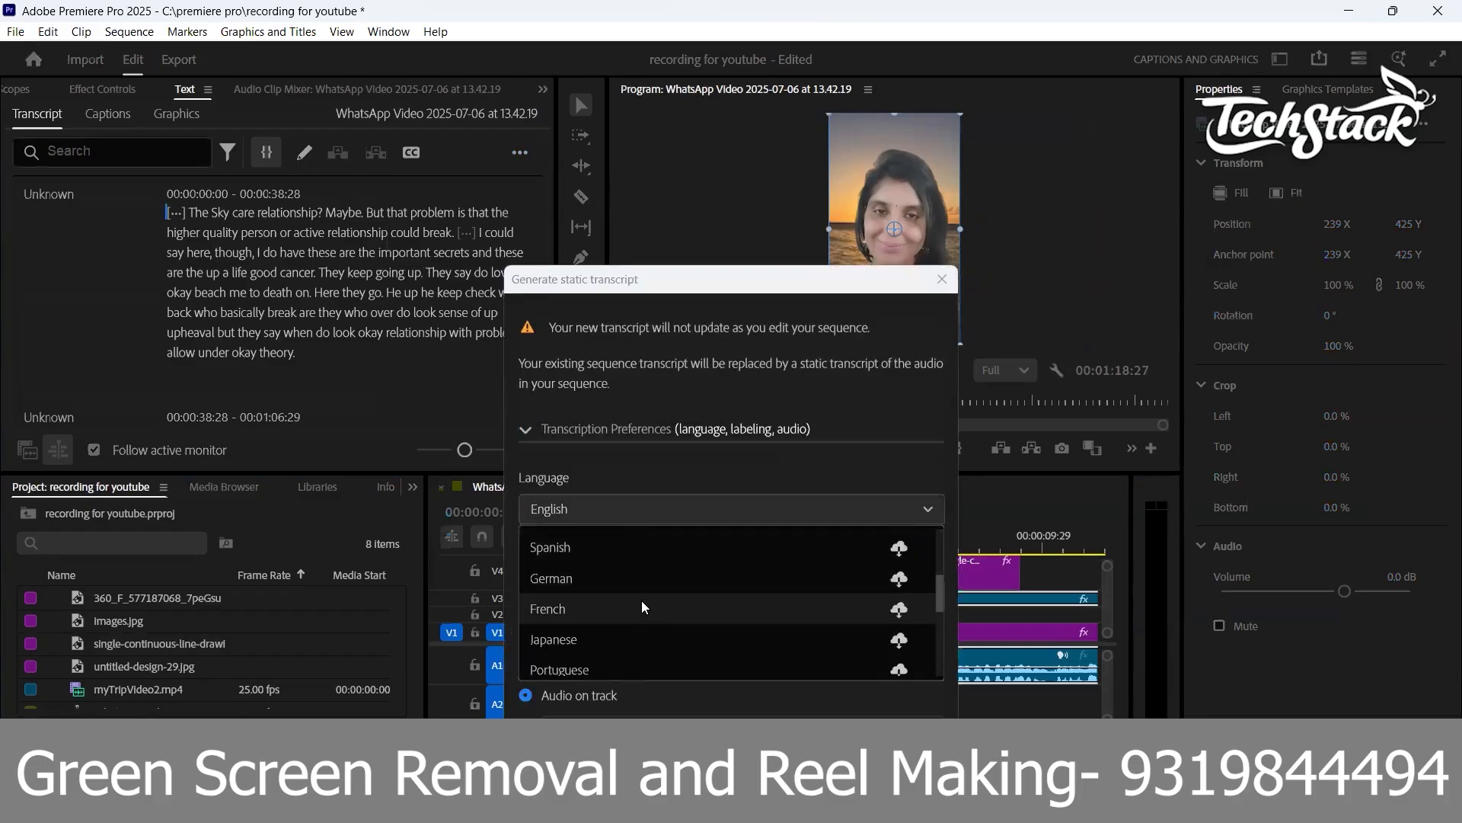
drag(935, 599, 938, 664)
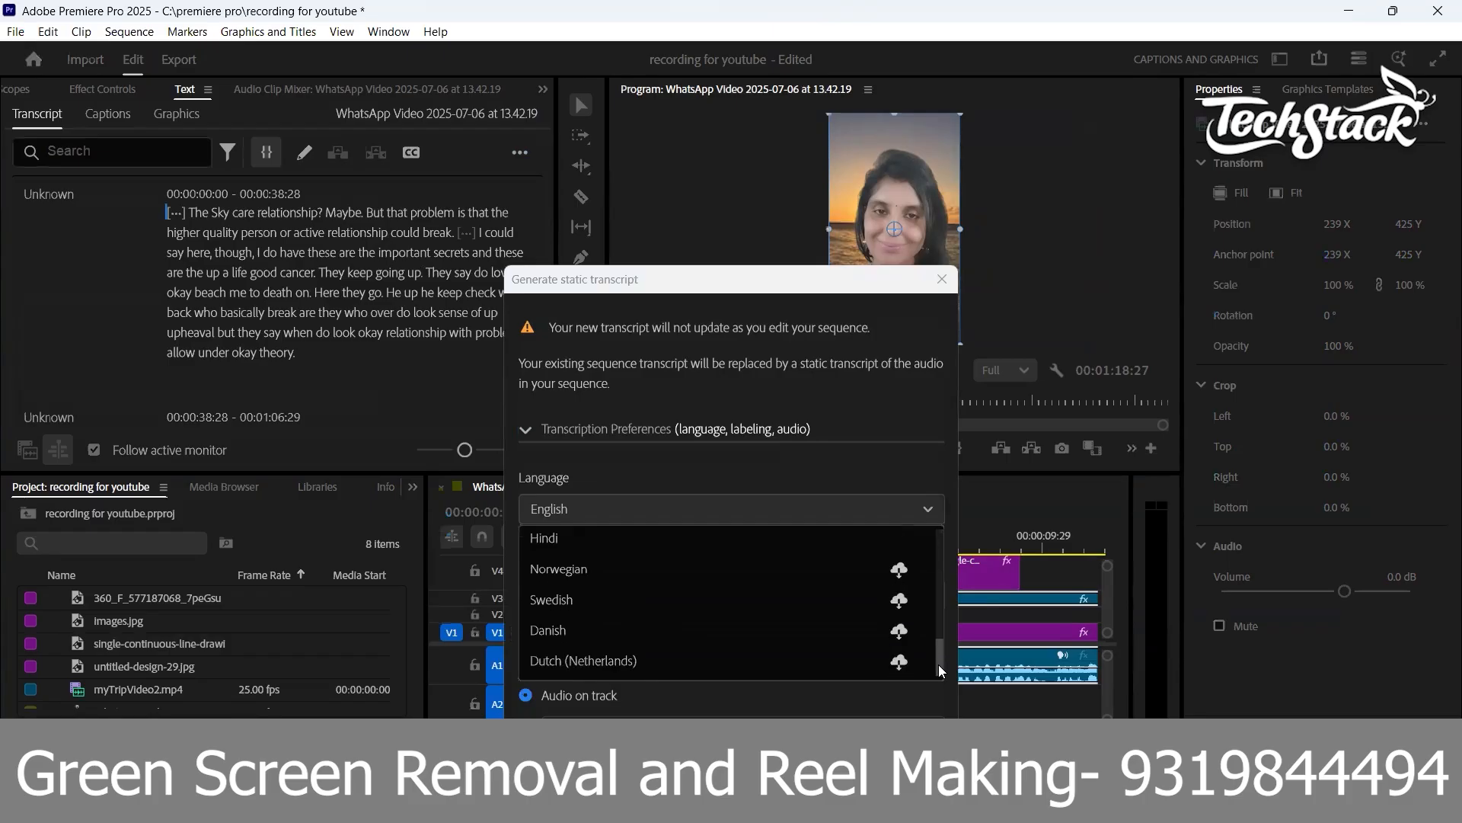
click(690, 546)
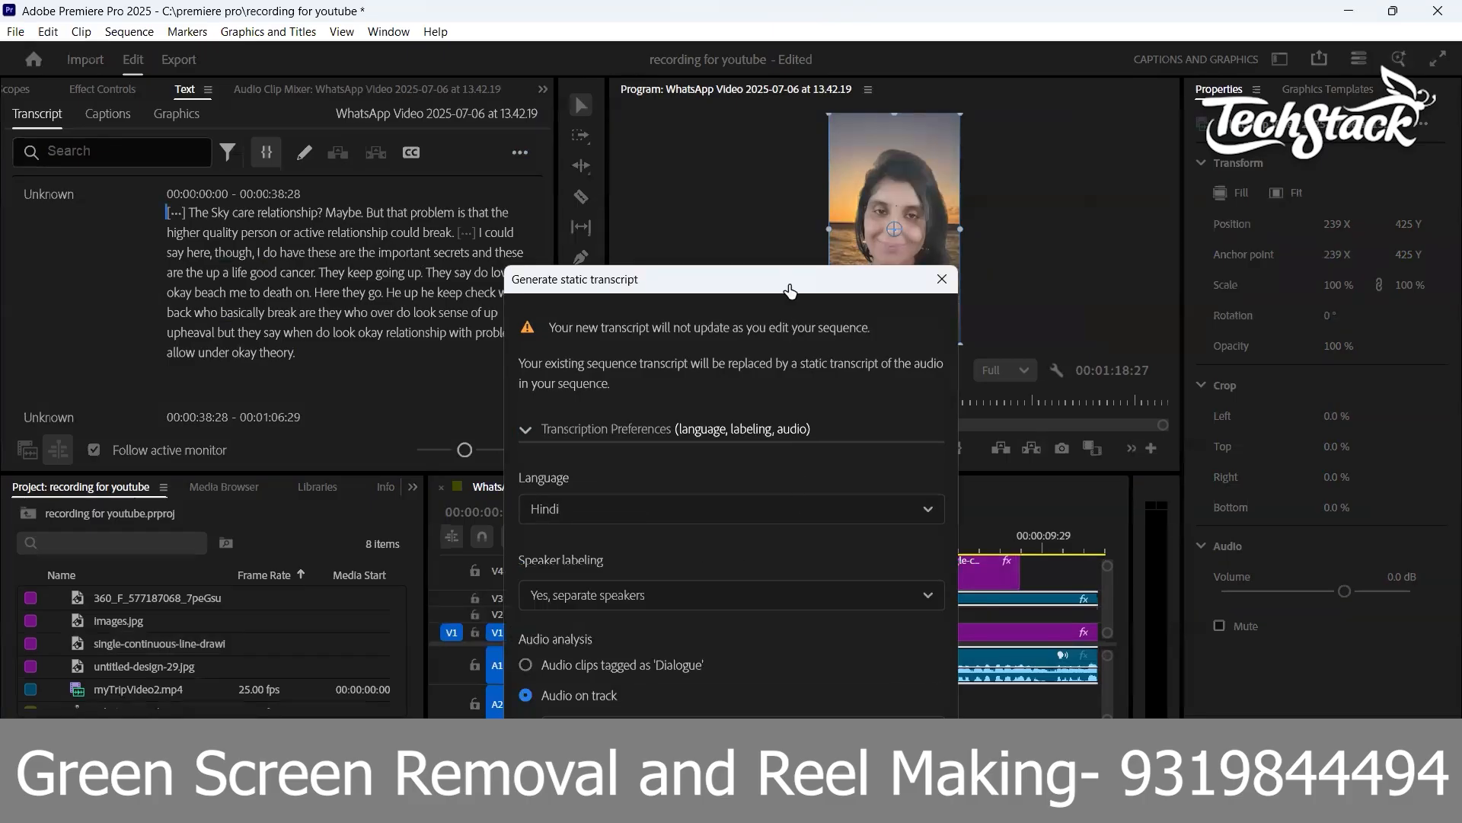
drag(789, 279, 788, 80)
click(897, 666)
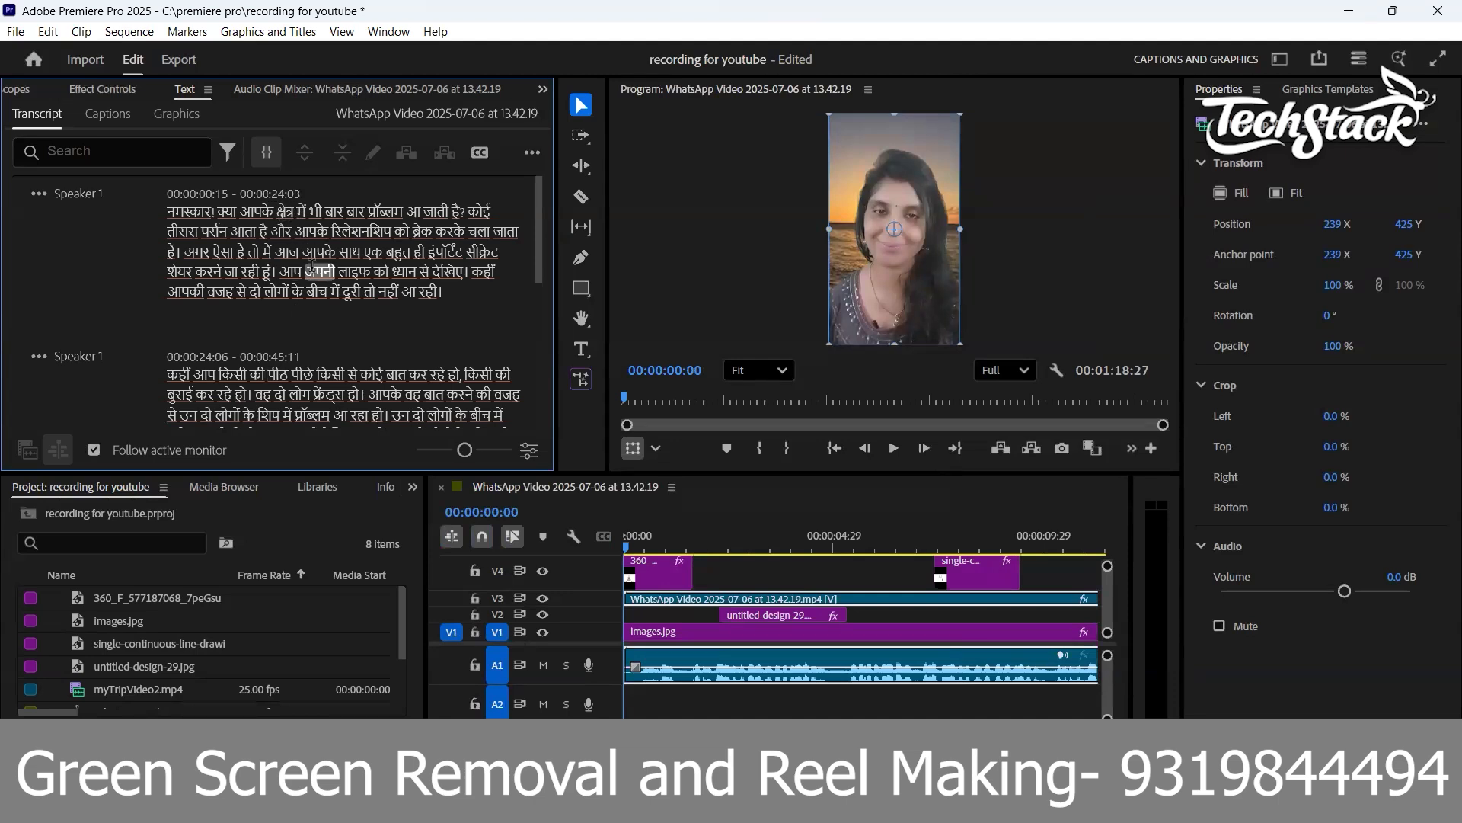
Replace the word क्षेत्र in the transcript's first sentence with रिलेशनशिप, copied from the second sentence
double_click(347, 232)
click(343, 230)
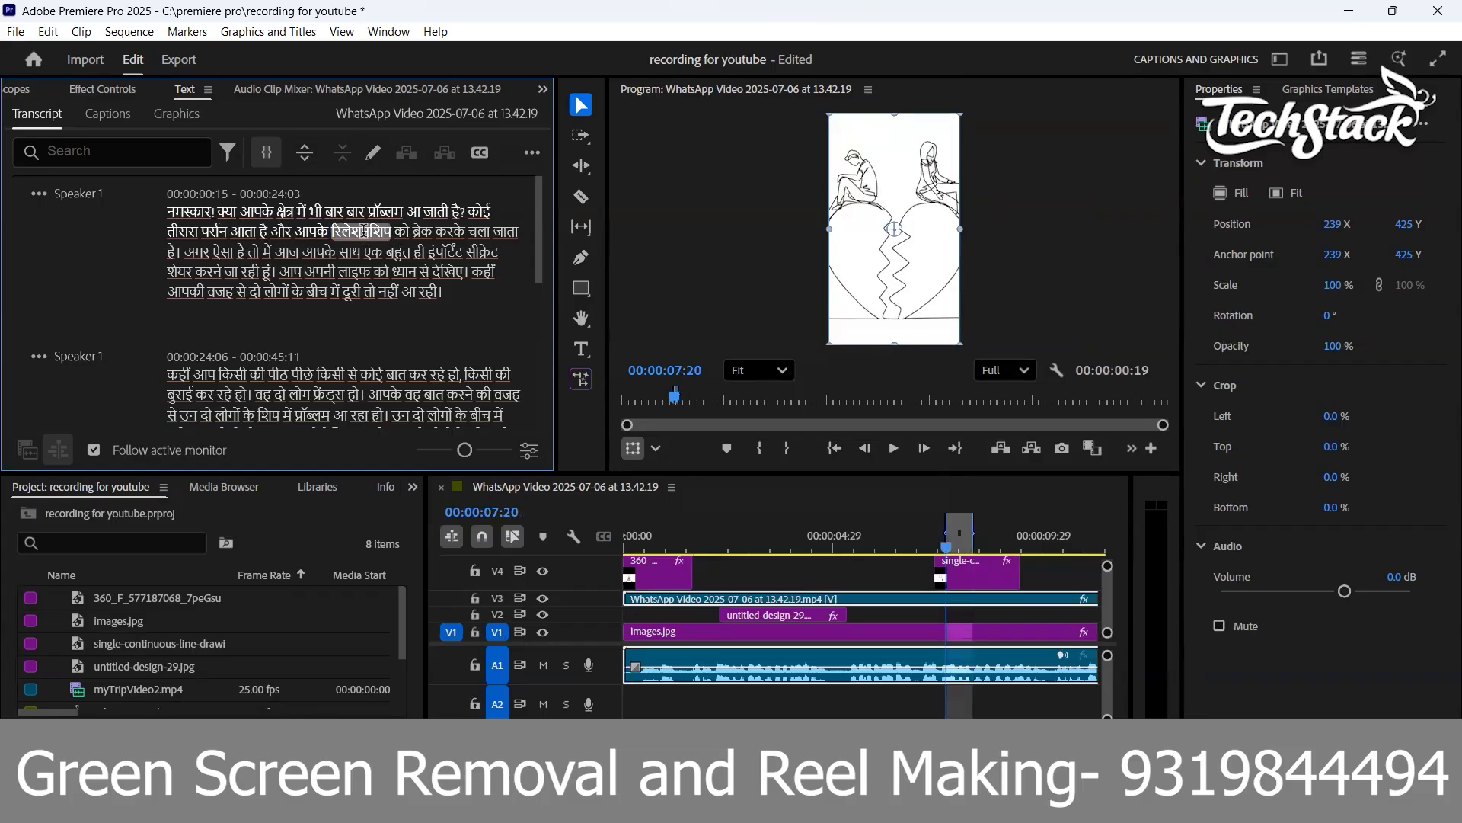
click(404, 231)
click(389, 229)
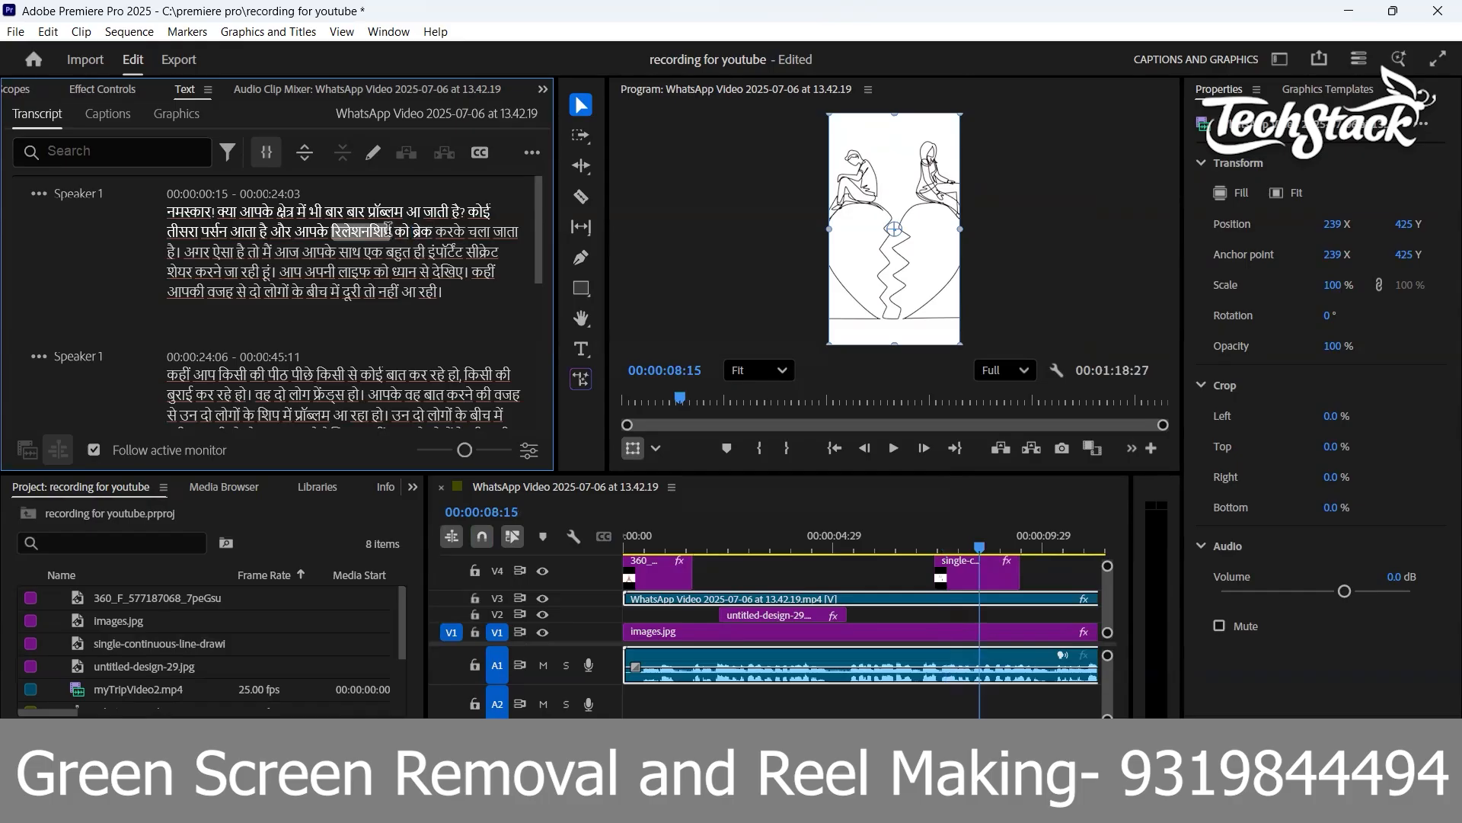
double_click(389, 229)
key(ctrl+c)
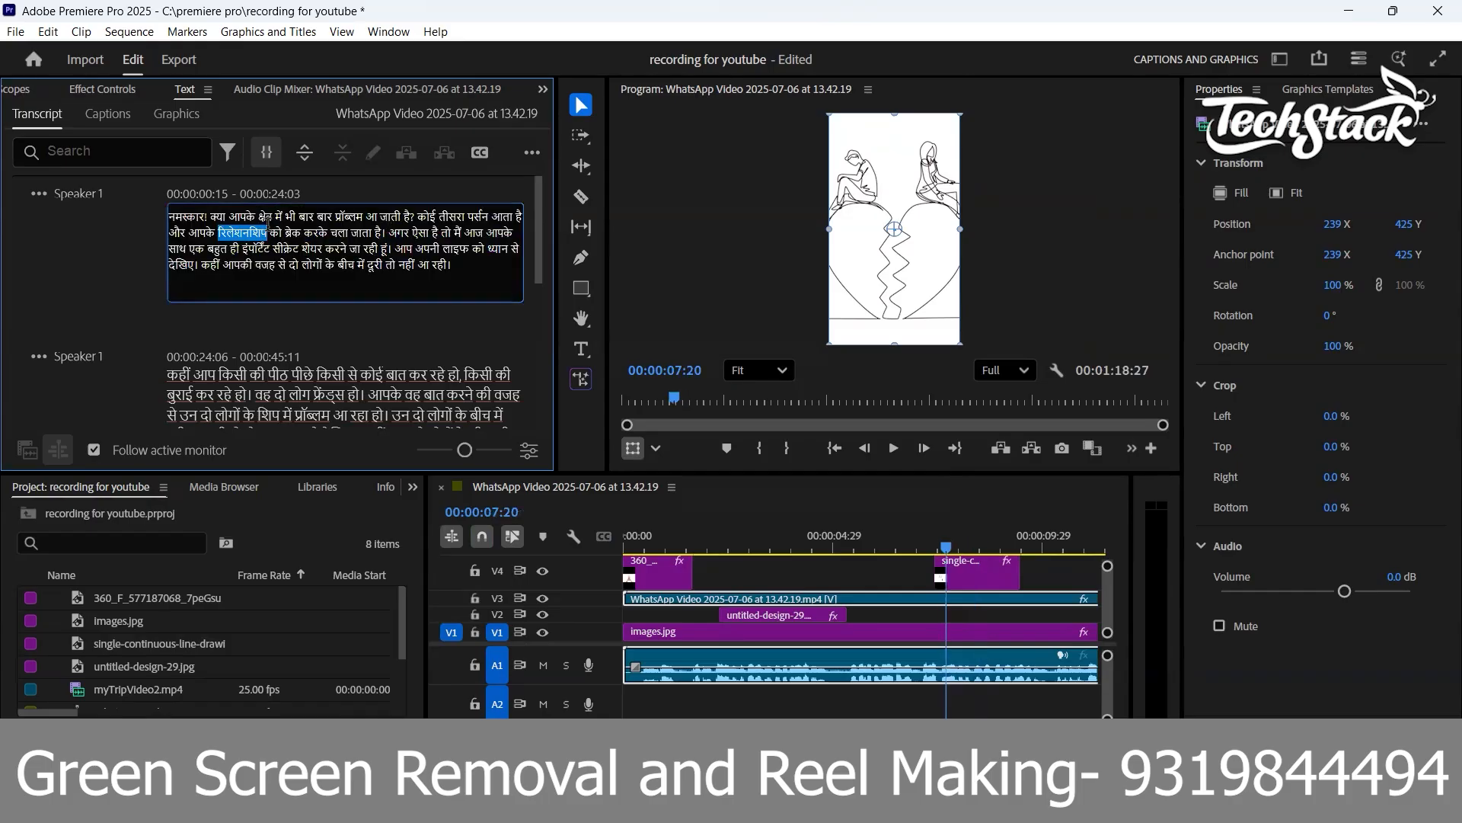
drag(275, 214, 259, 214)
key(ctrl+v)
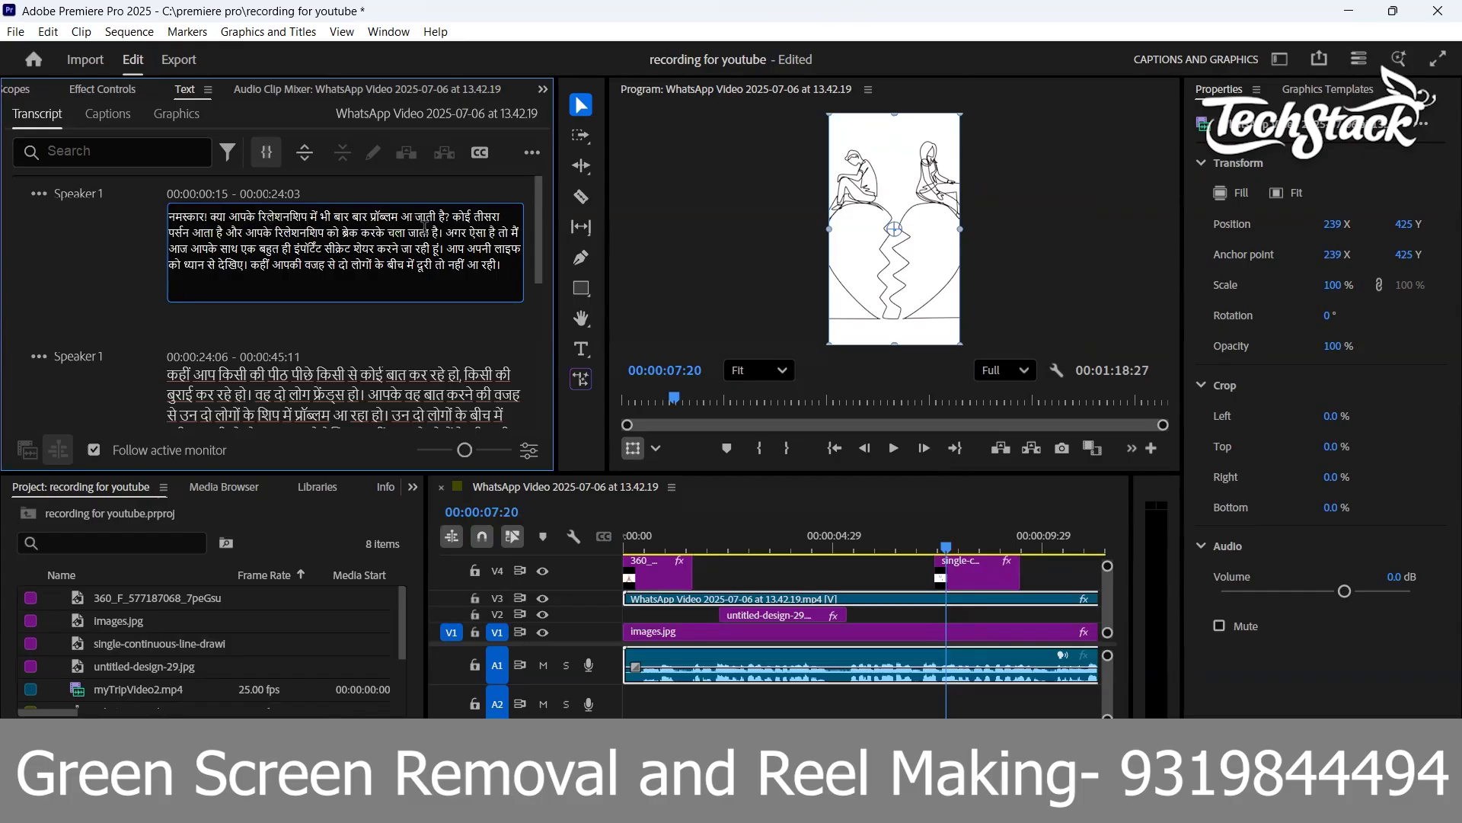
Play the sequence from the start to about 7 seconds, checking the corrected transcript against the speech
drag(823, 541, 525, 538)
key(space)
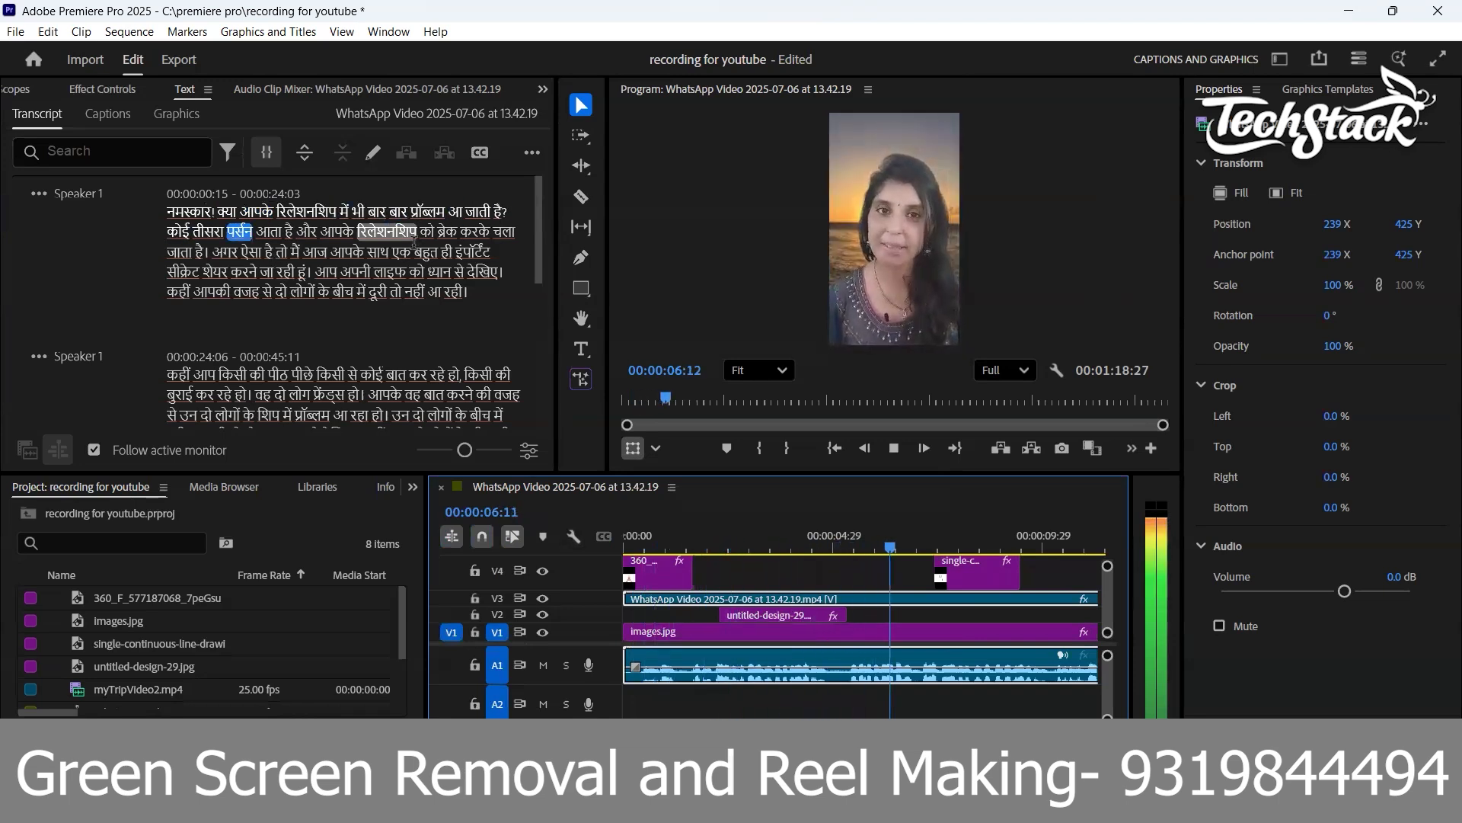
key(space)
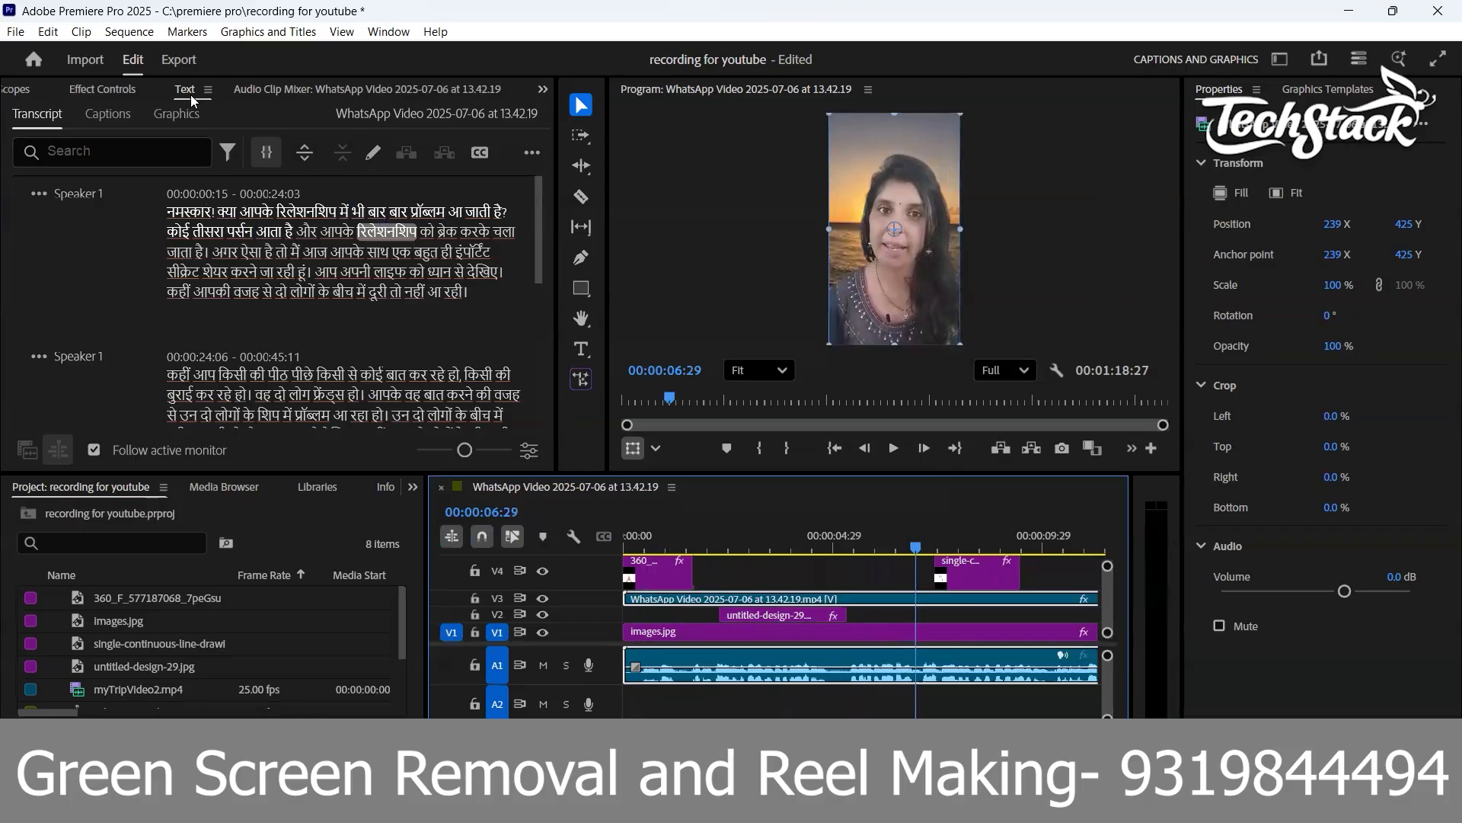
Create captions from the Hindi transcript using the Subtitle default preset
click(107, 116)
click(301, 293)
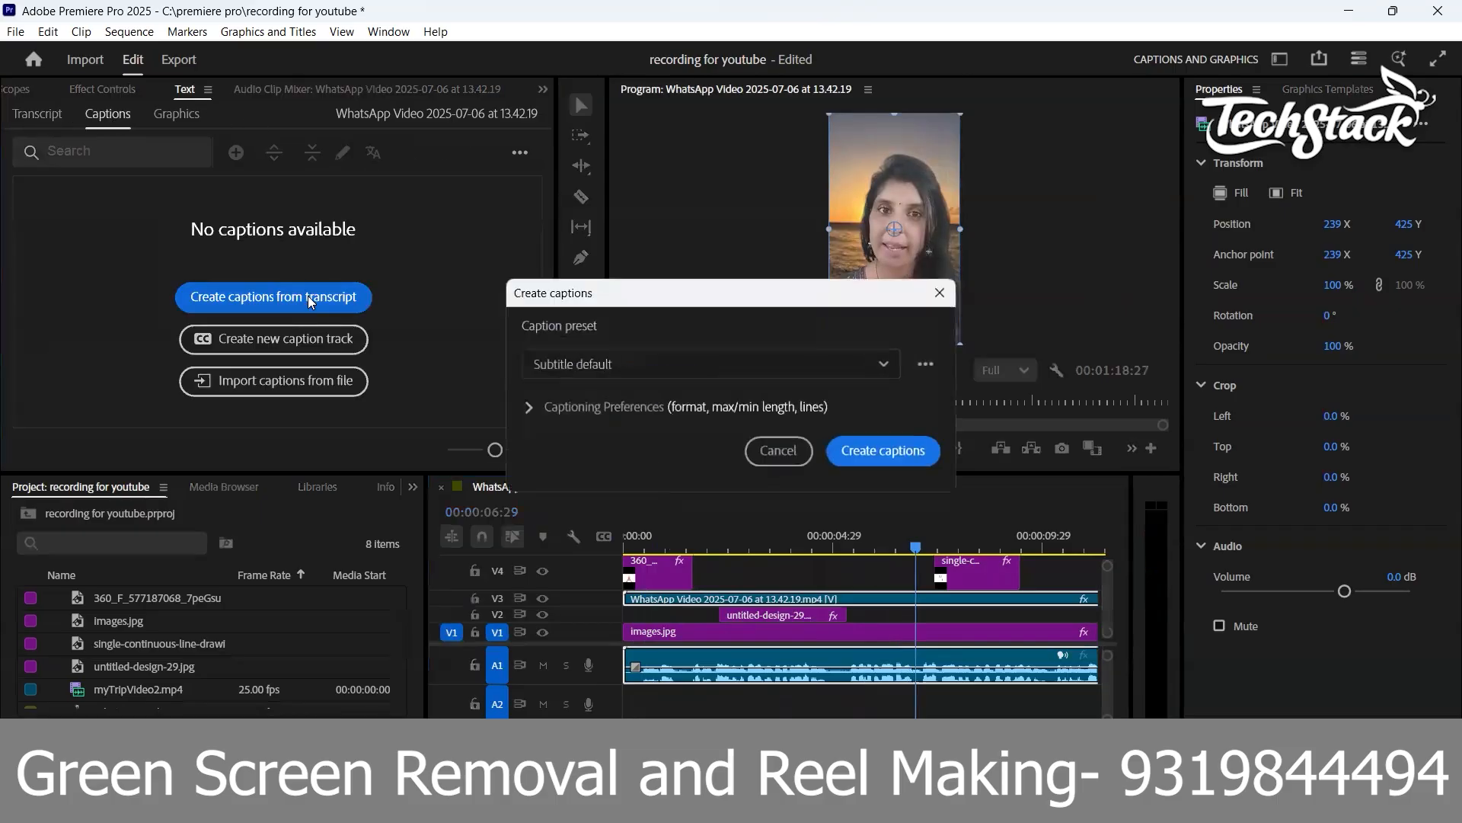
click(870, 454)
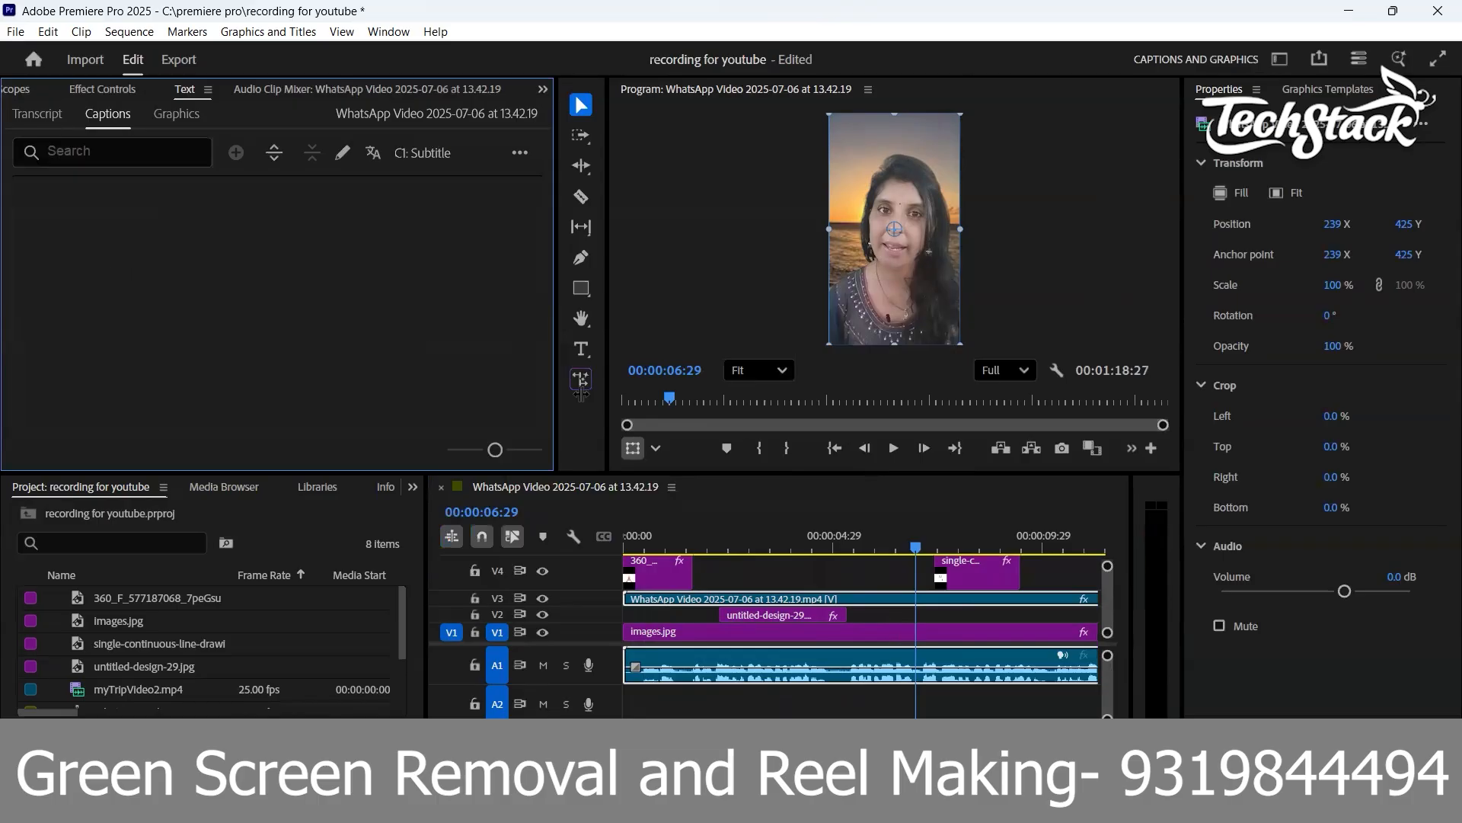
Play the sequence from the start to about 4 seconds, checking how the captions appear over the video
drag(803, 539, 538, 543)
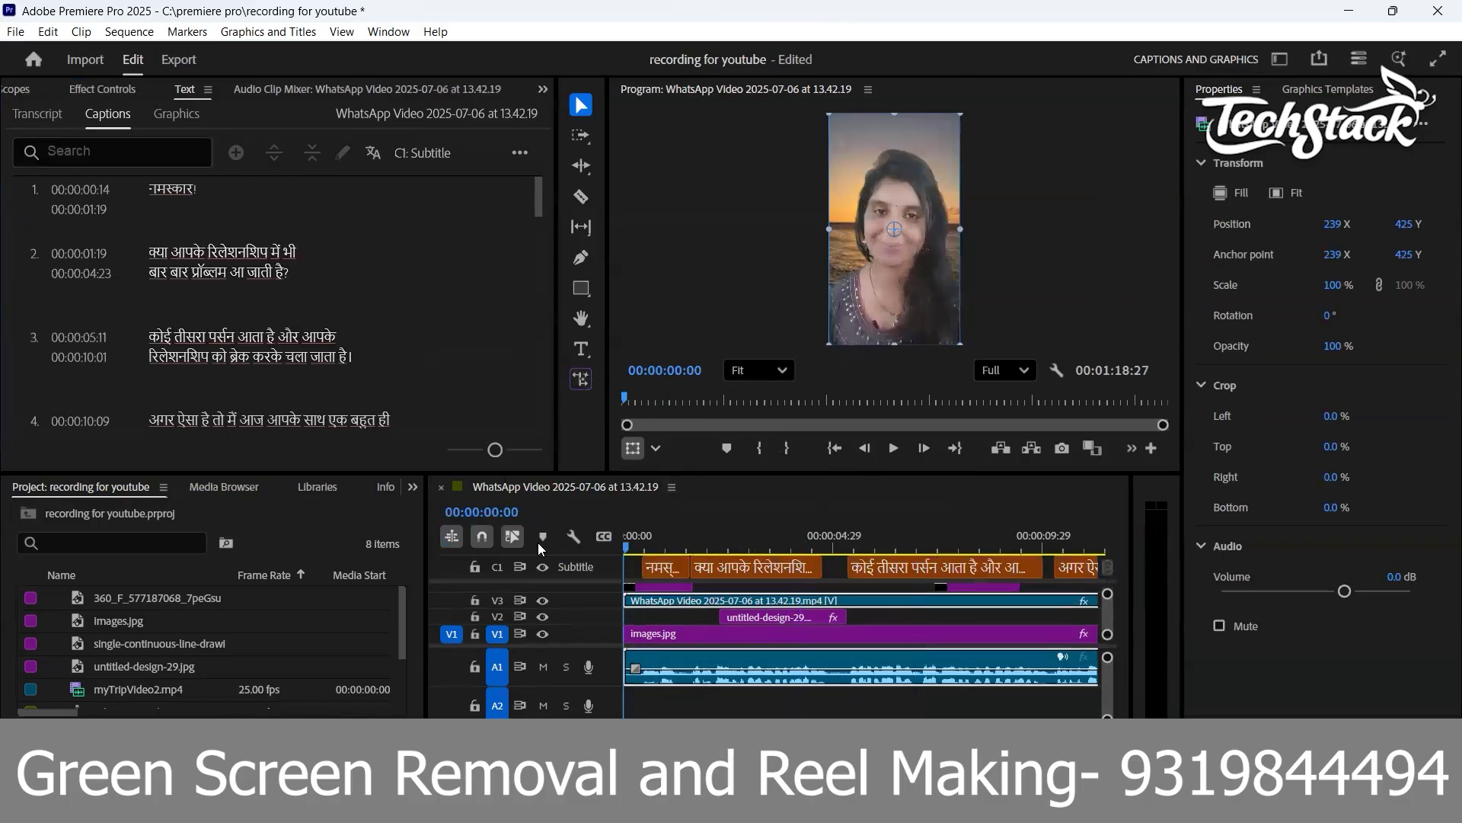
key(space)
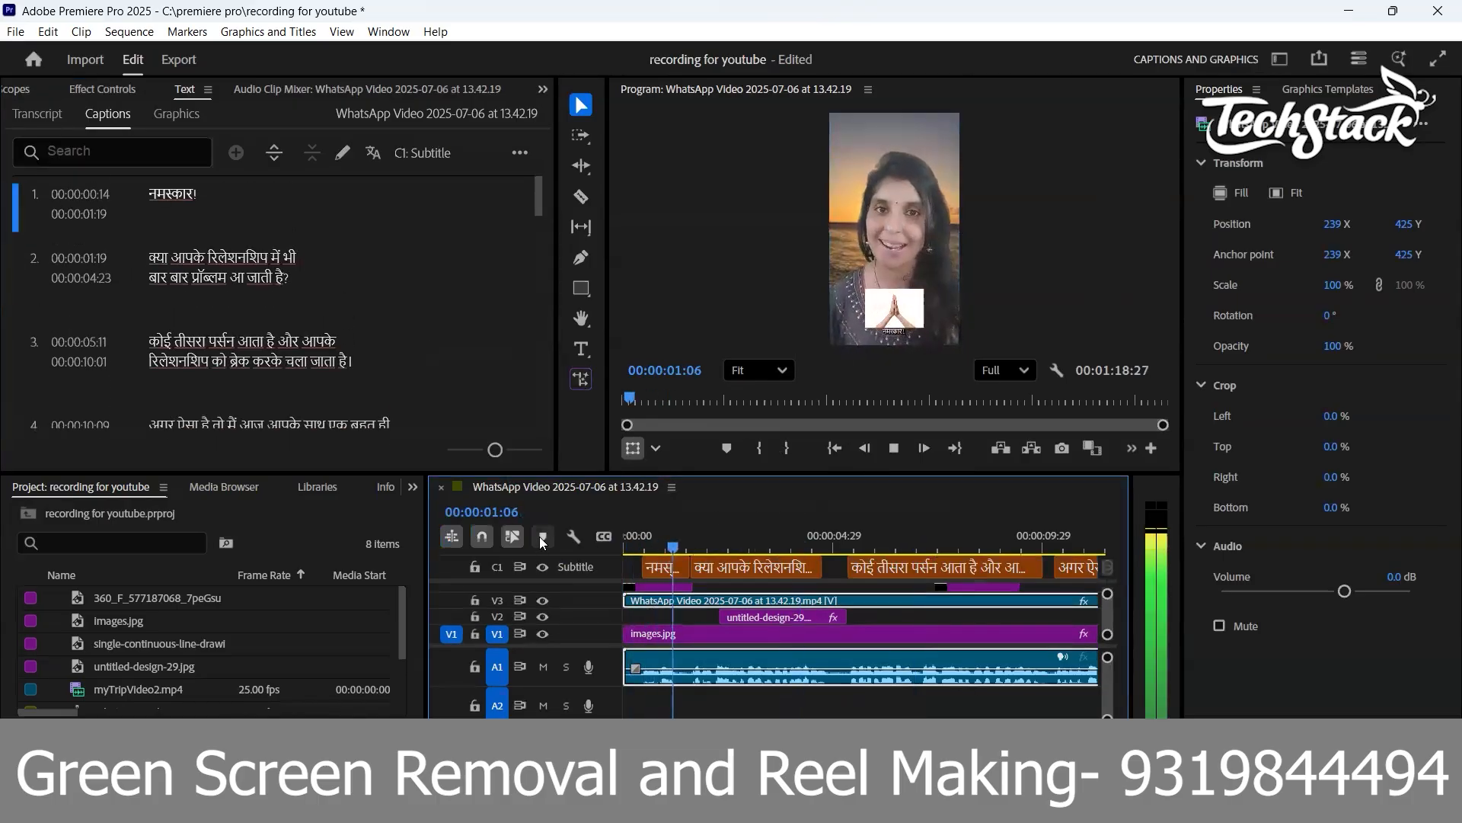
click(905, 329)
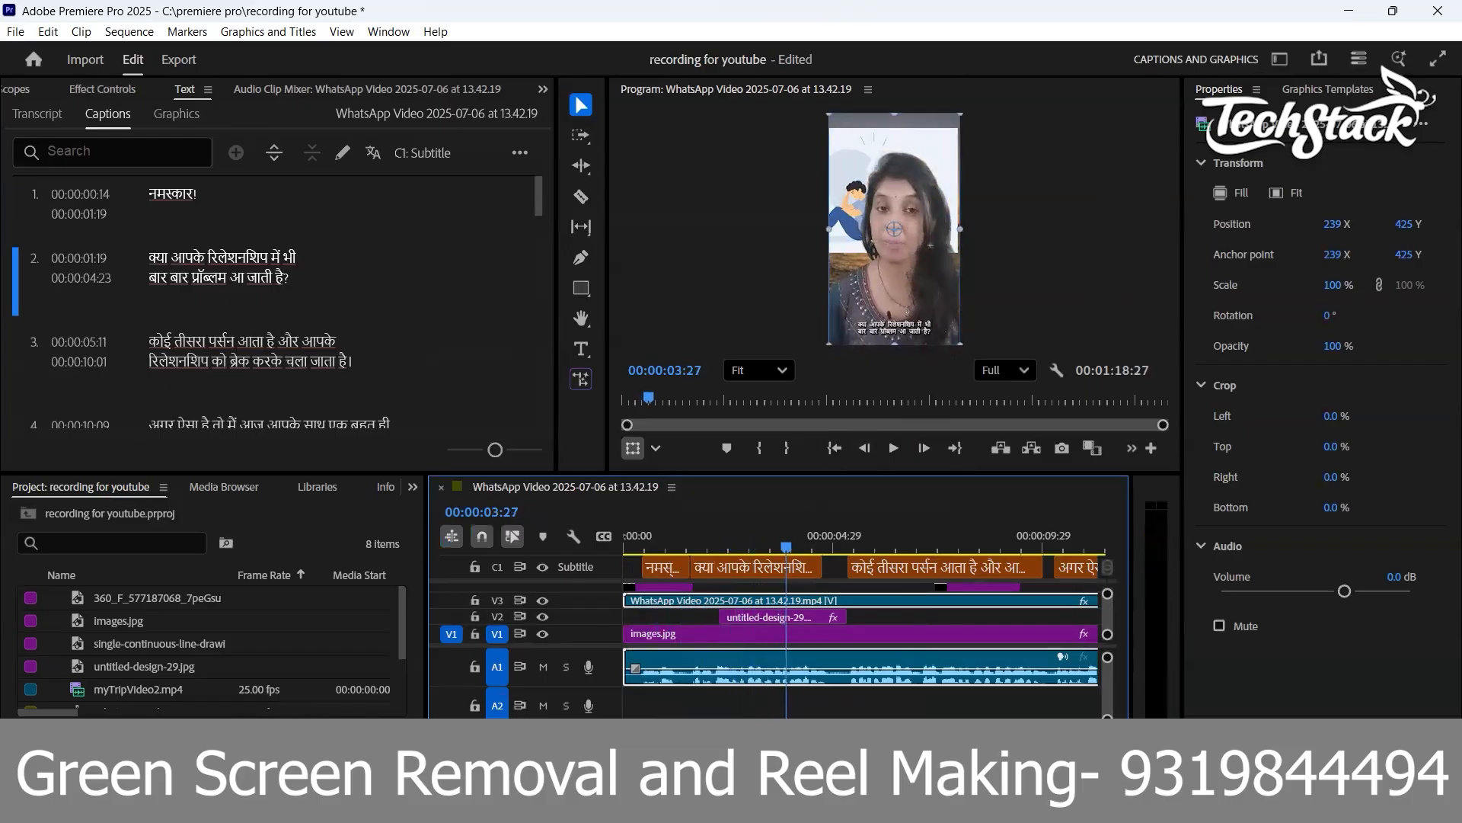
Select all captions on the C1 subtitle track, place them in the centre zone, and set their position offset to 19, 147
key(minus)
key(minus)
key(minus)
key(minus)
drag(887, 564, 624, 567)
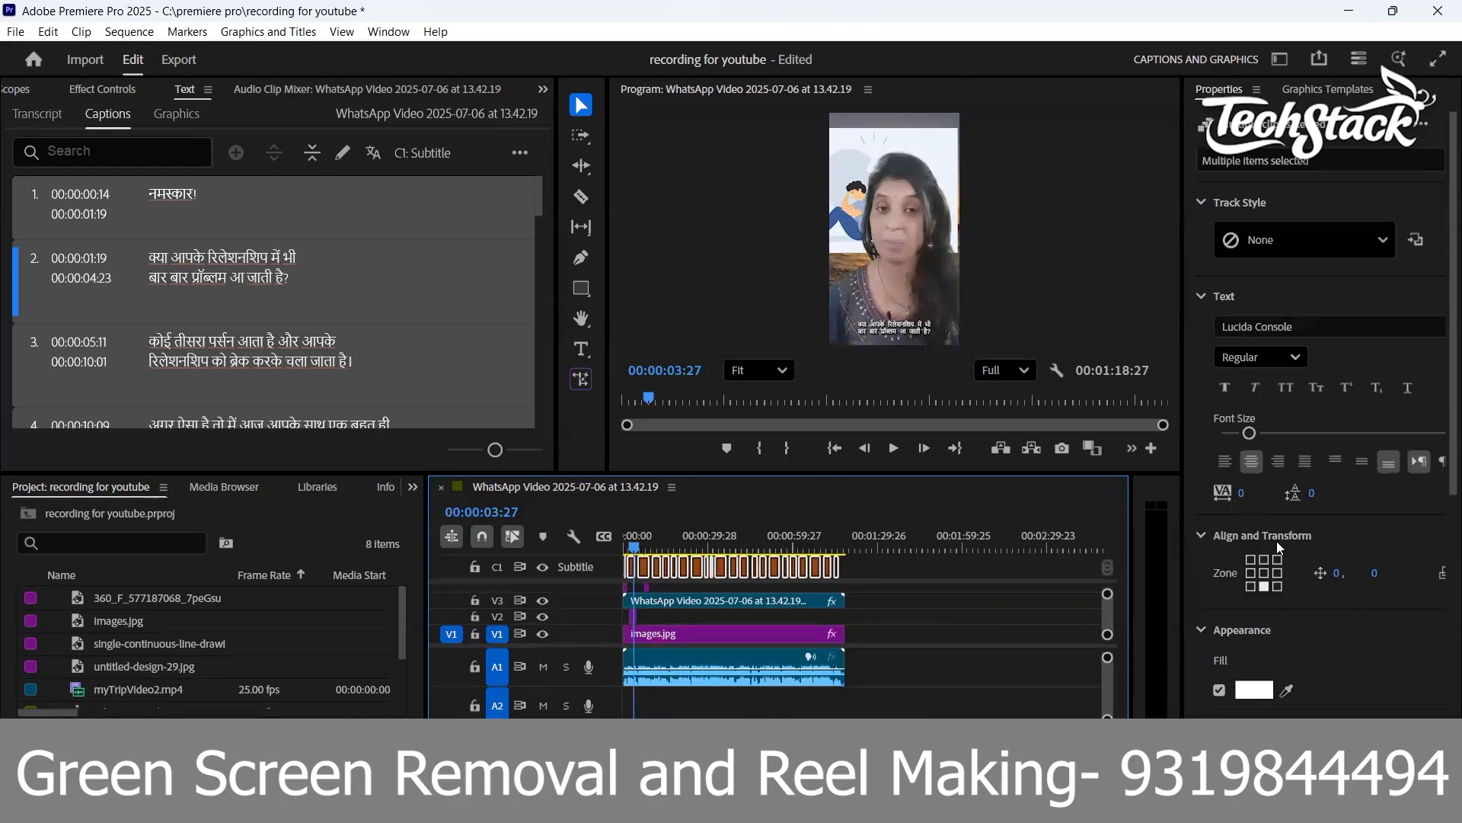
click(1263, 575)
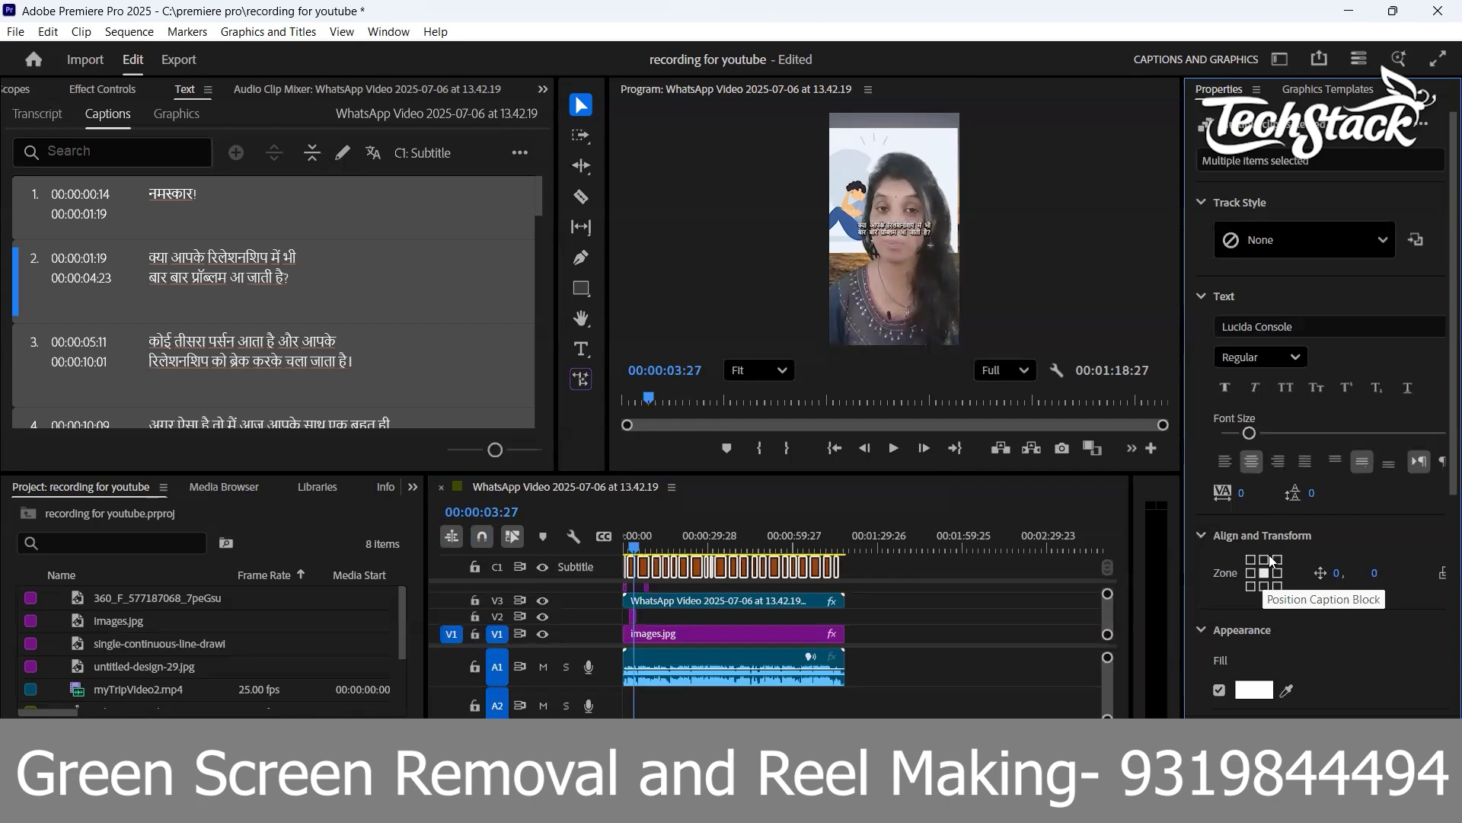
drag(1337, 578, 1440, 569)
drag(1344, 573, 1439, 516)
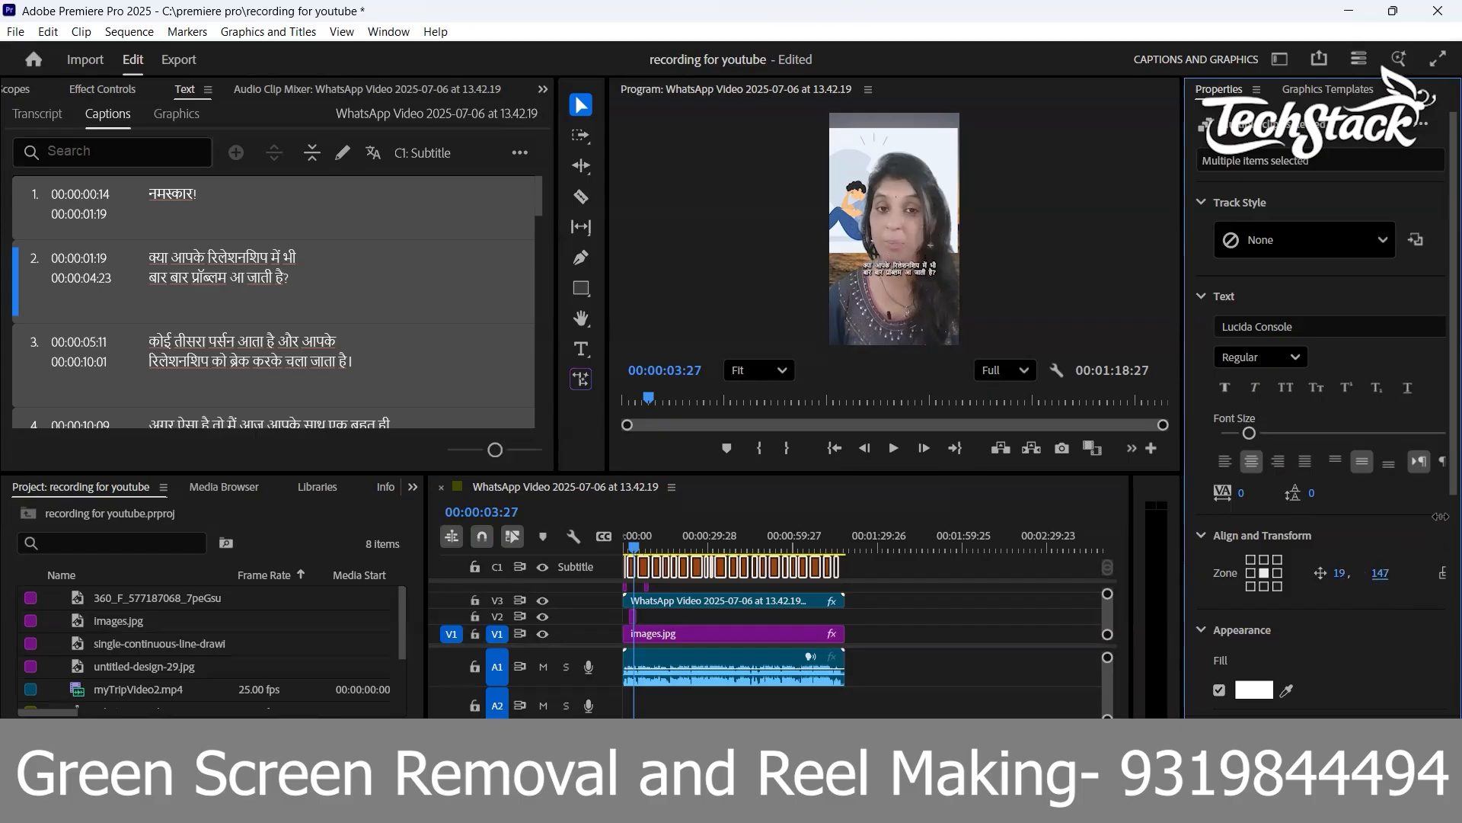
Play the sequence from the start past 9 seconds, and check the repositioned captions again at about 16 seconds
drag(728, 537, 520, 540)
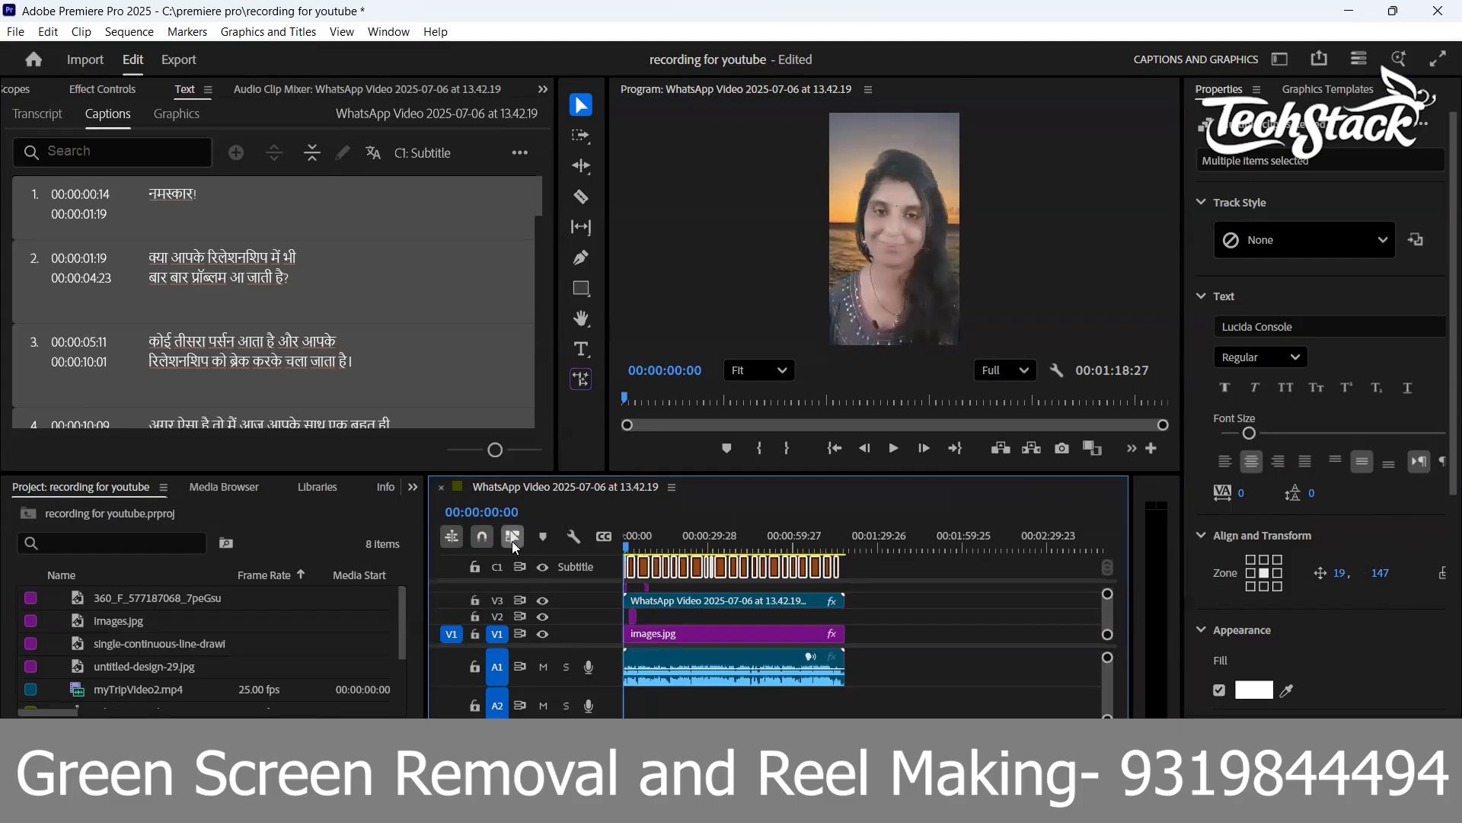
key(space)
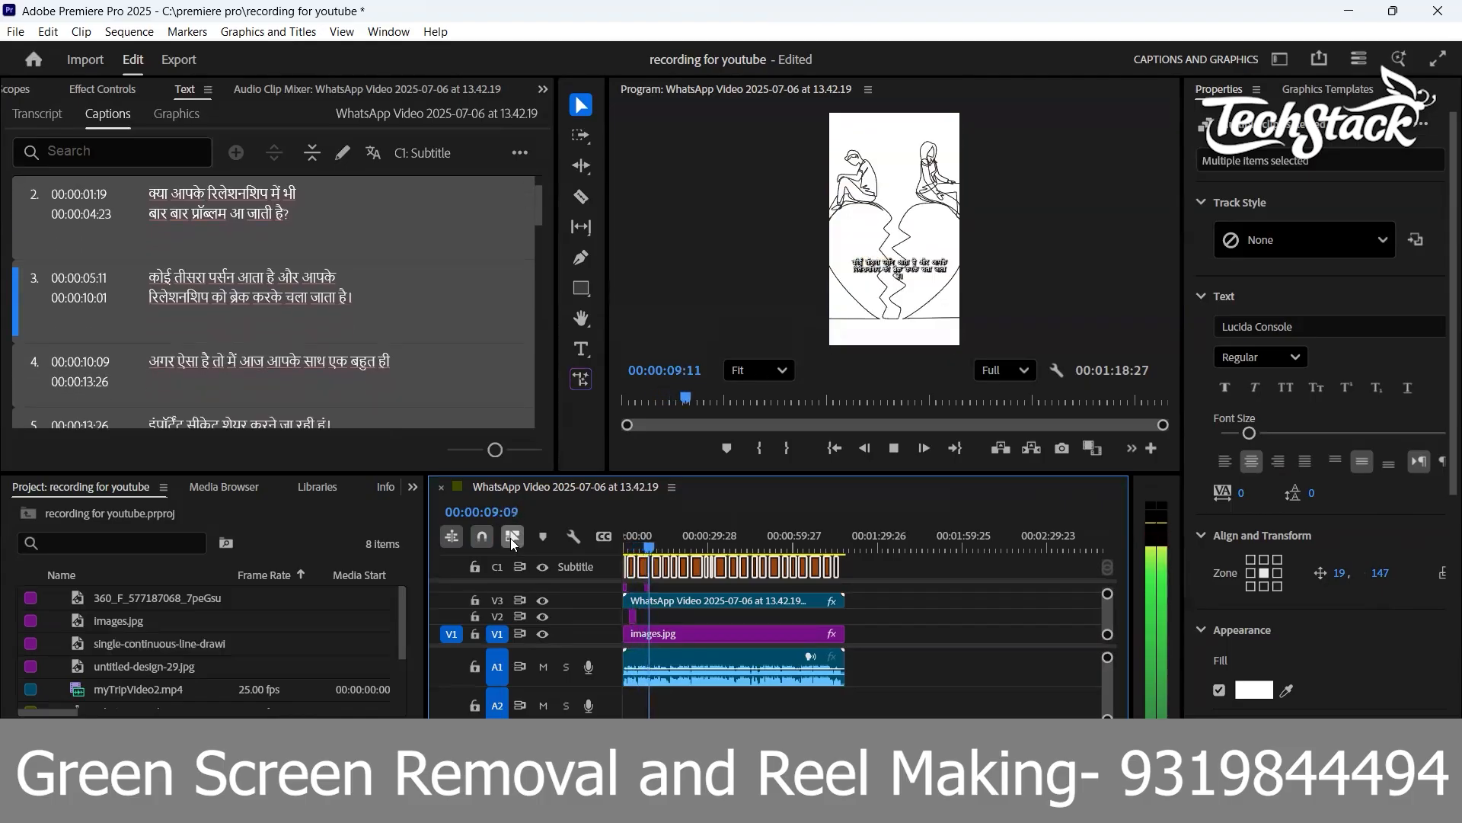
click(670, 544)
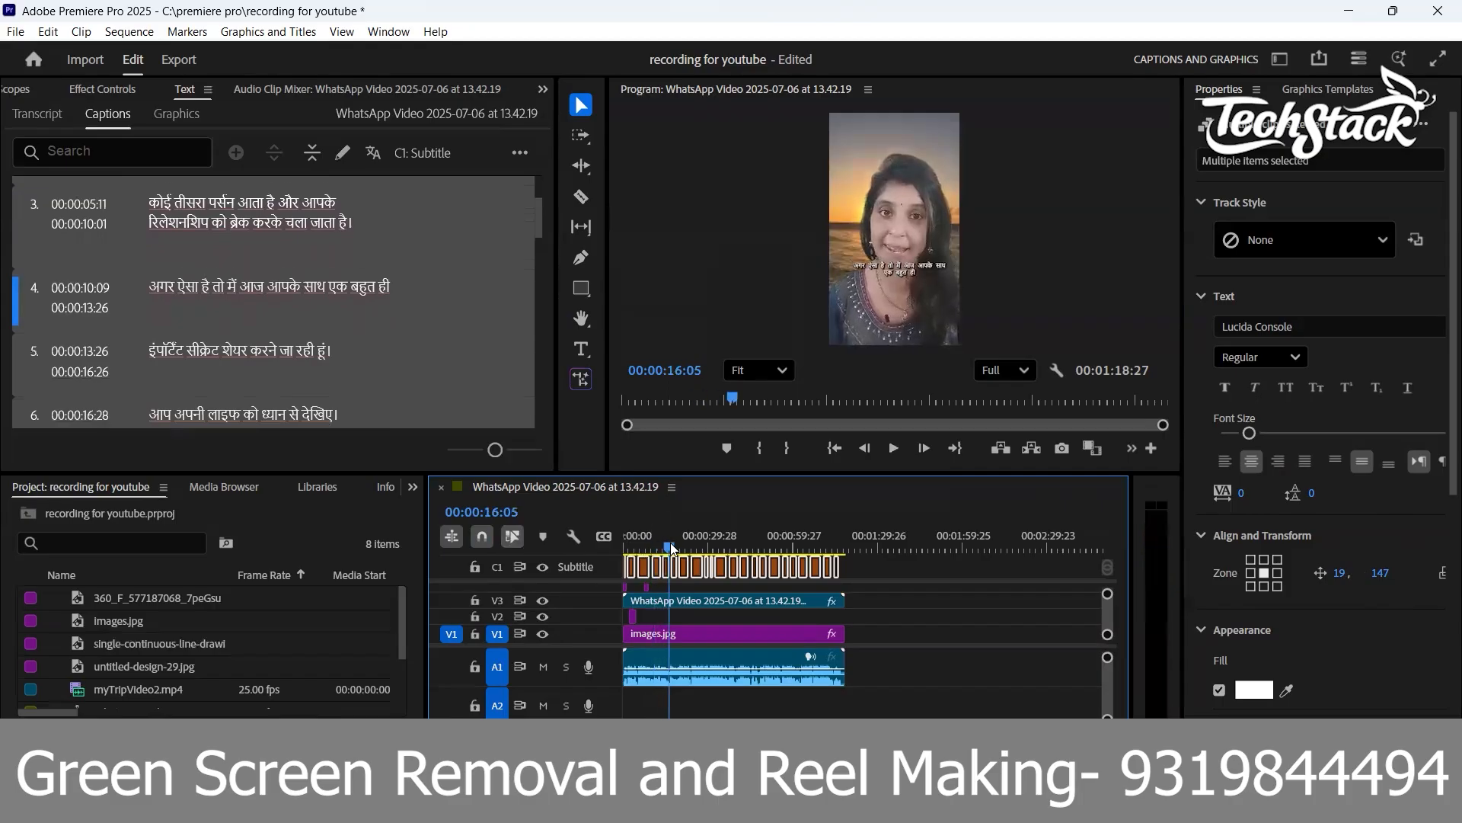